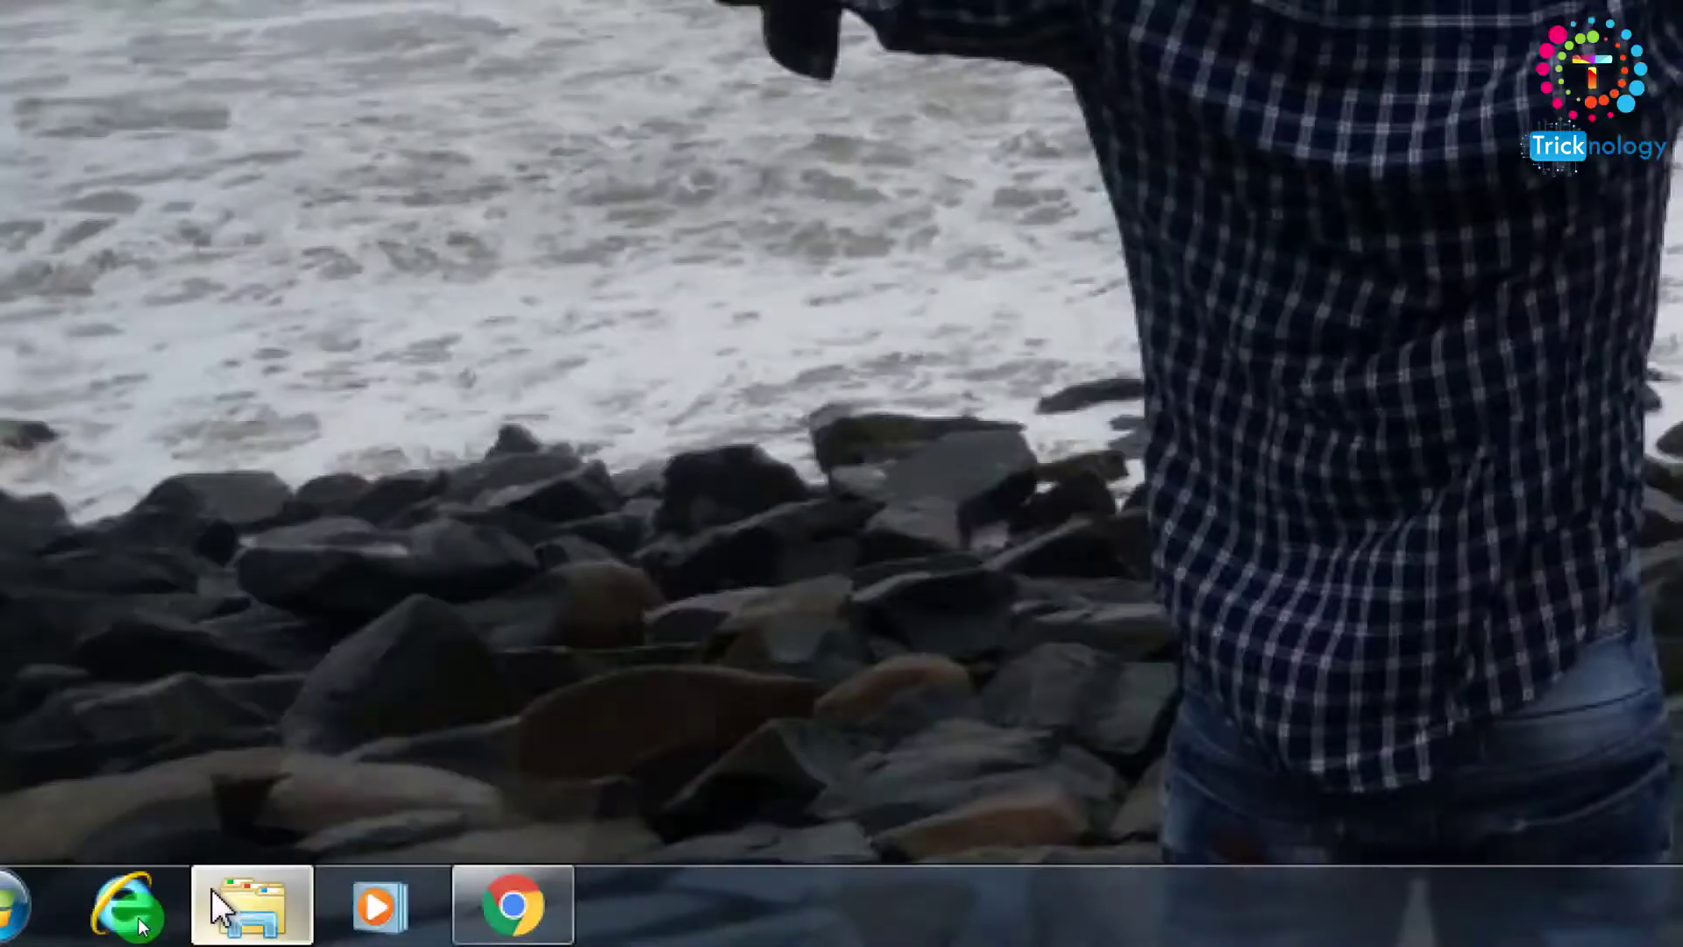
# Open the Tricknology Locker text file from drive F: in Notepad to view its folder-locking script.
pyautogui.click(149, 925)
pyautogui.click(478, 289)
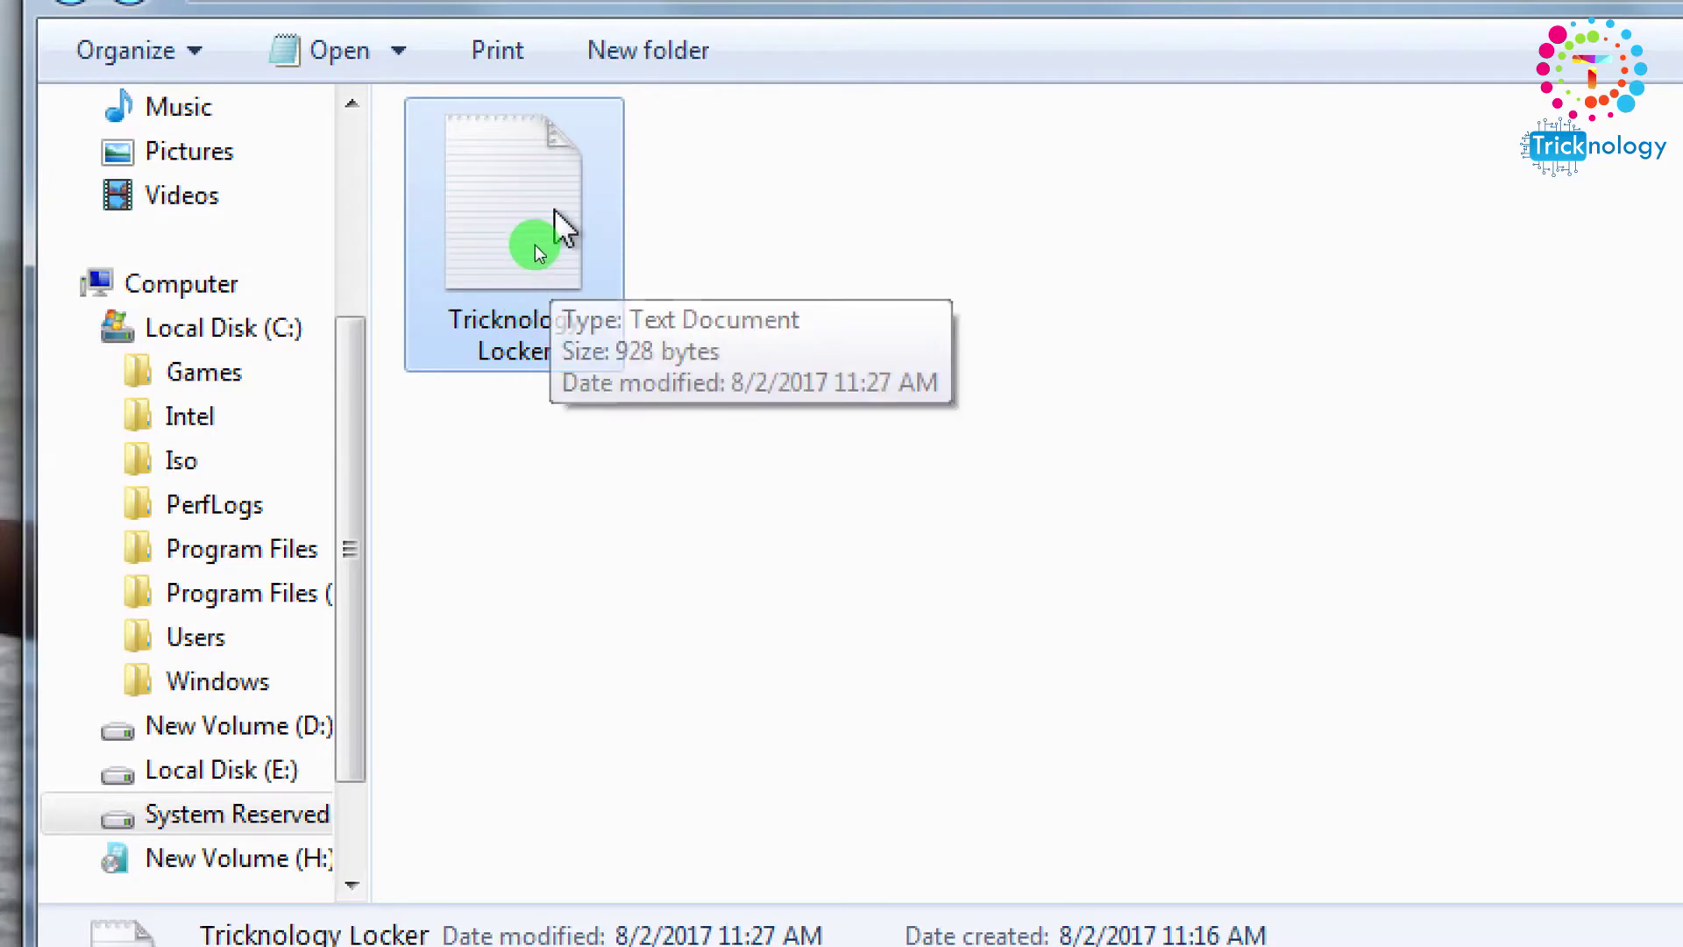
pyautogui.rightClick(521, 210)
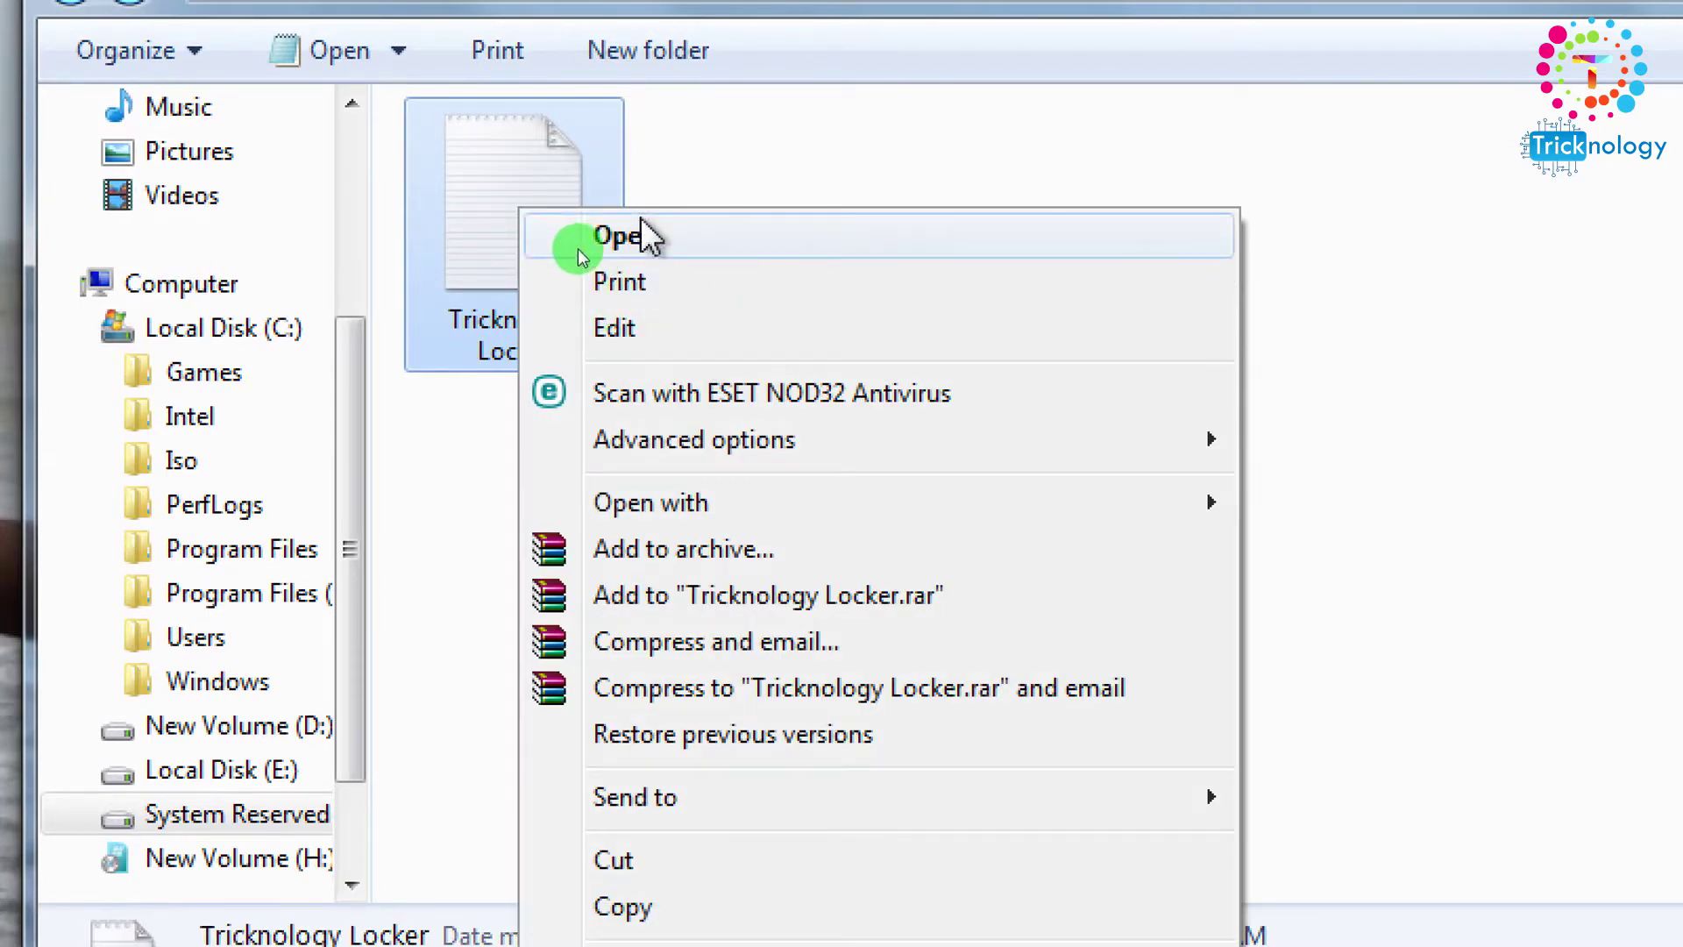
pyautogui.click(630, 242)
pyautogui.moveTo(556, 96); pyautogui.dragTo(913, 124)
pyautogui.moveTo(719, 618); pyautogui.dragTo(508, 142)
pyautogui.click(718, 621)
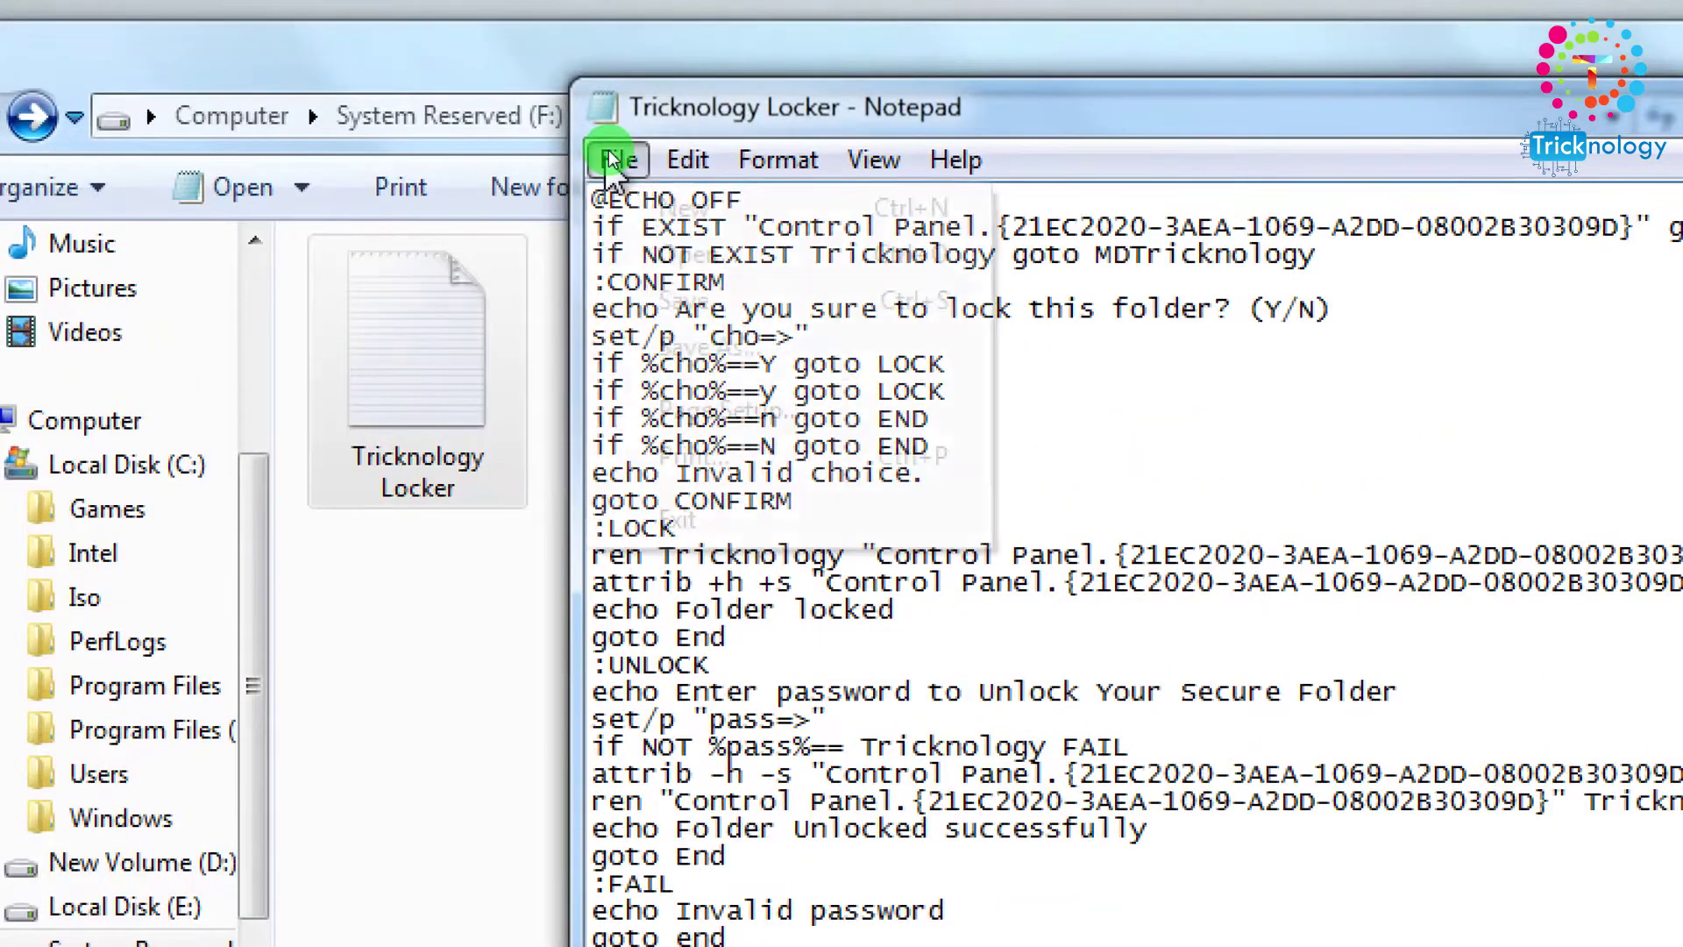
# Save the script to drive F: as 'Tricknology Locker.bat' with Save as type set to All Files.
pyautogui.click(614, 151)
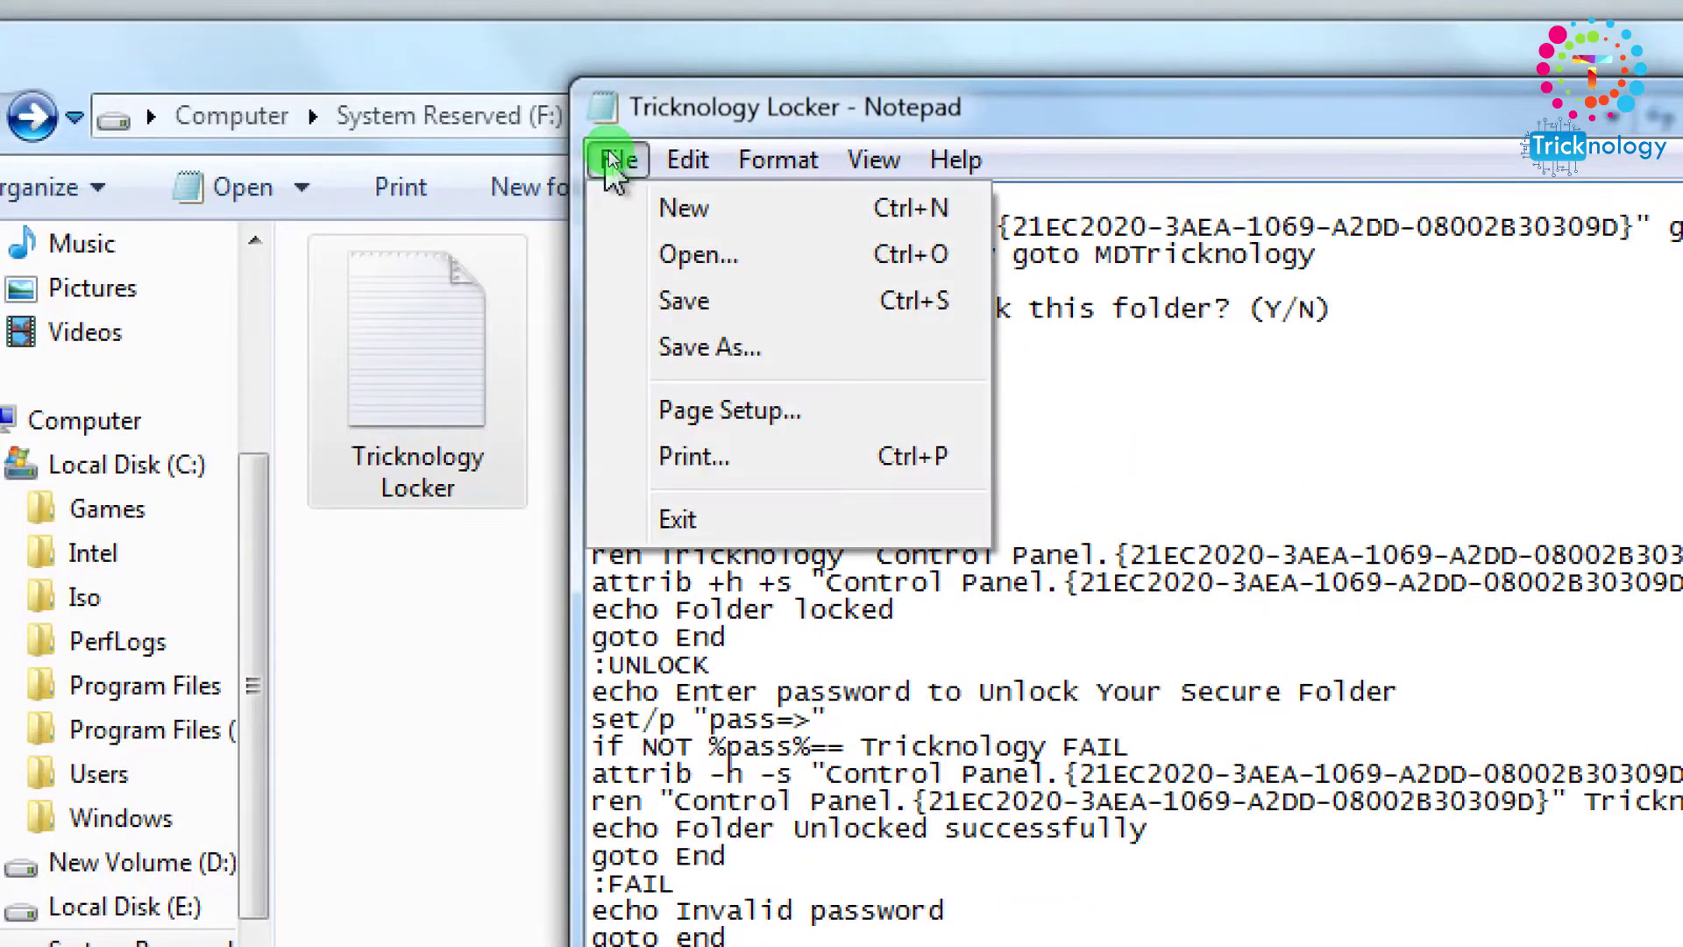
pyautogui.click(703, 360)
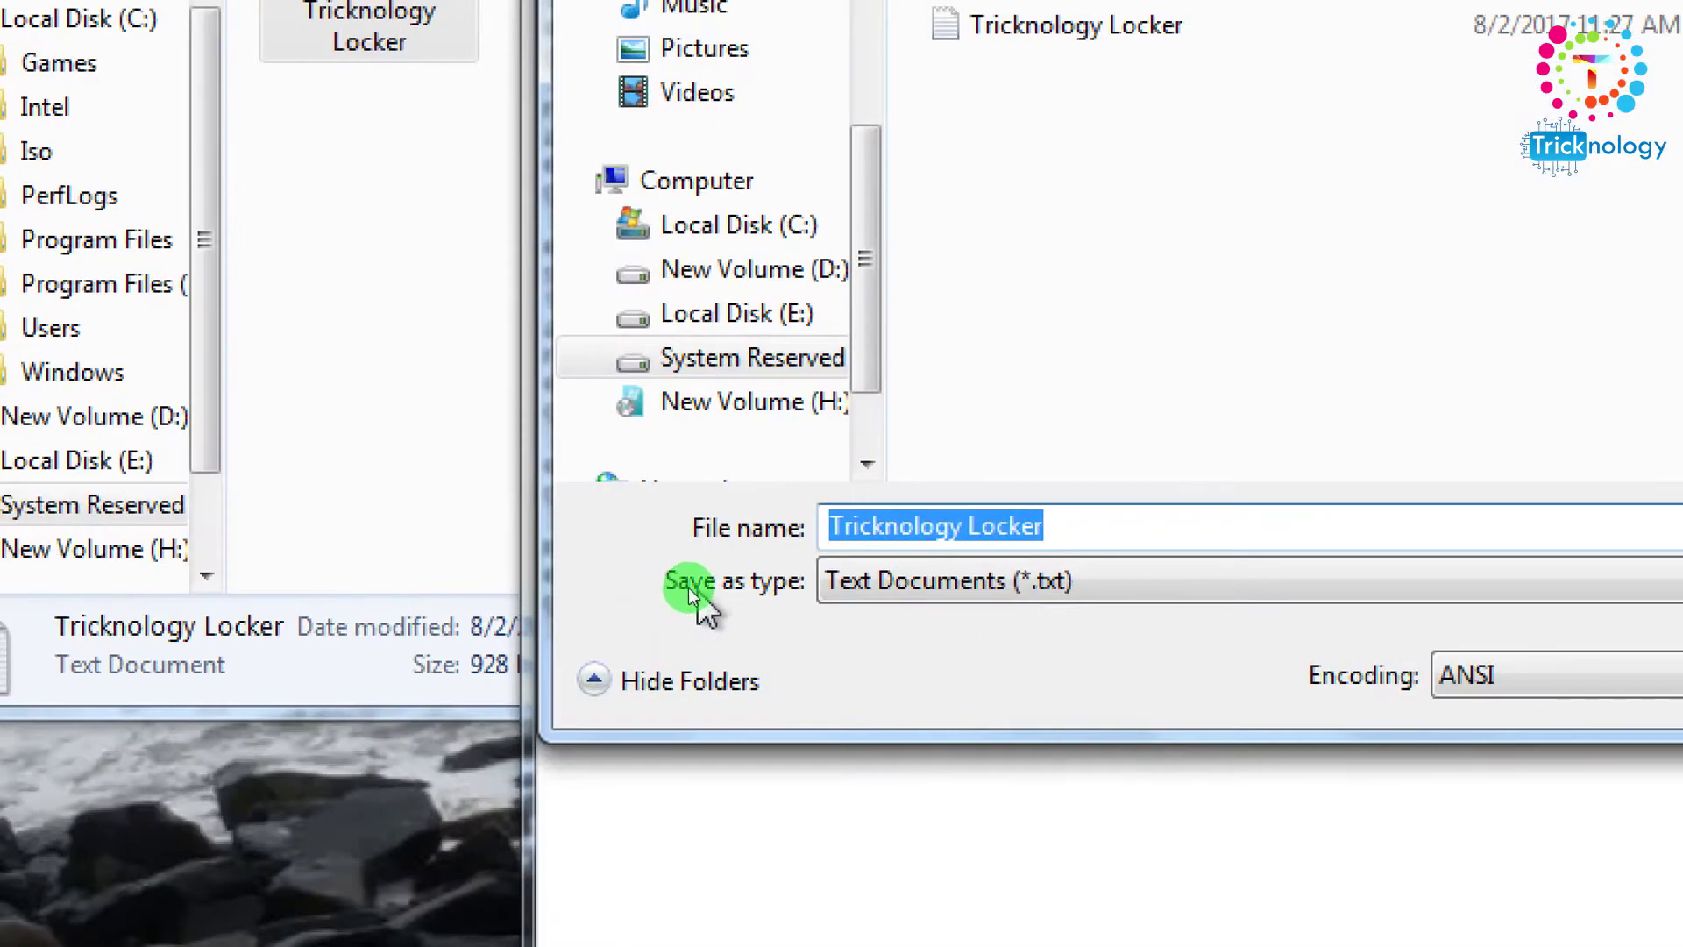
pyautogui.click(890, 589)
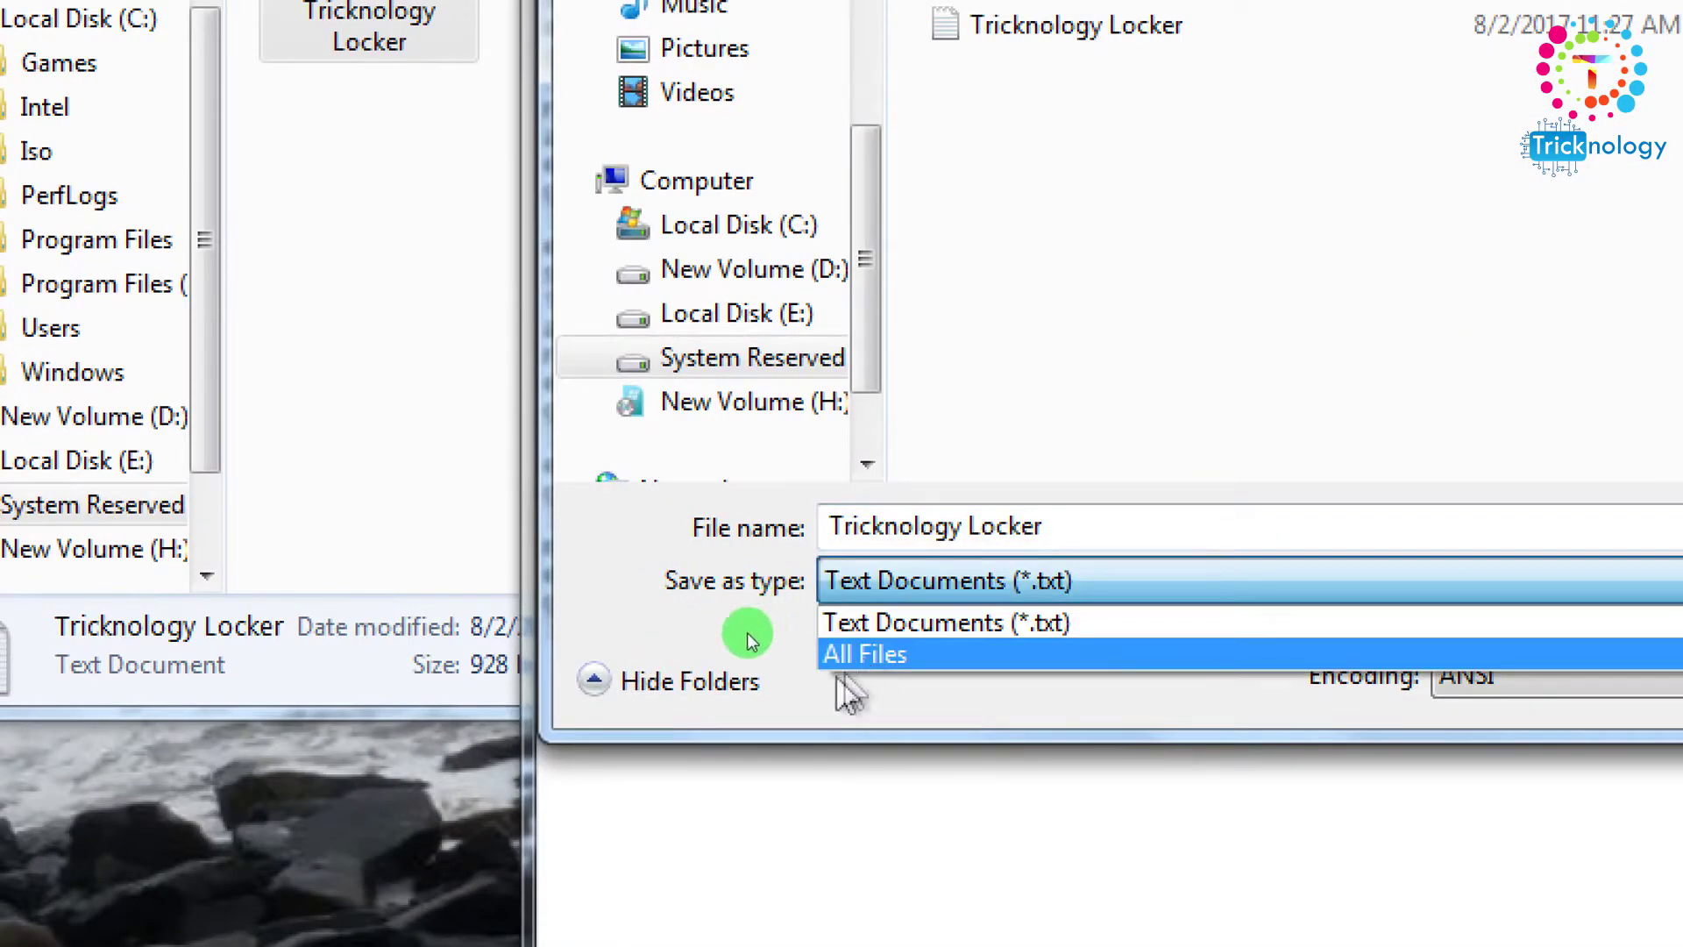
pyautogui.click(873, 656)
pyautogui.click(1093, 523)
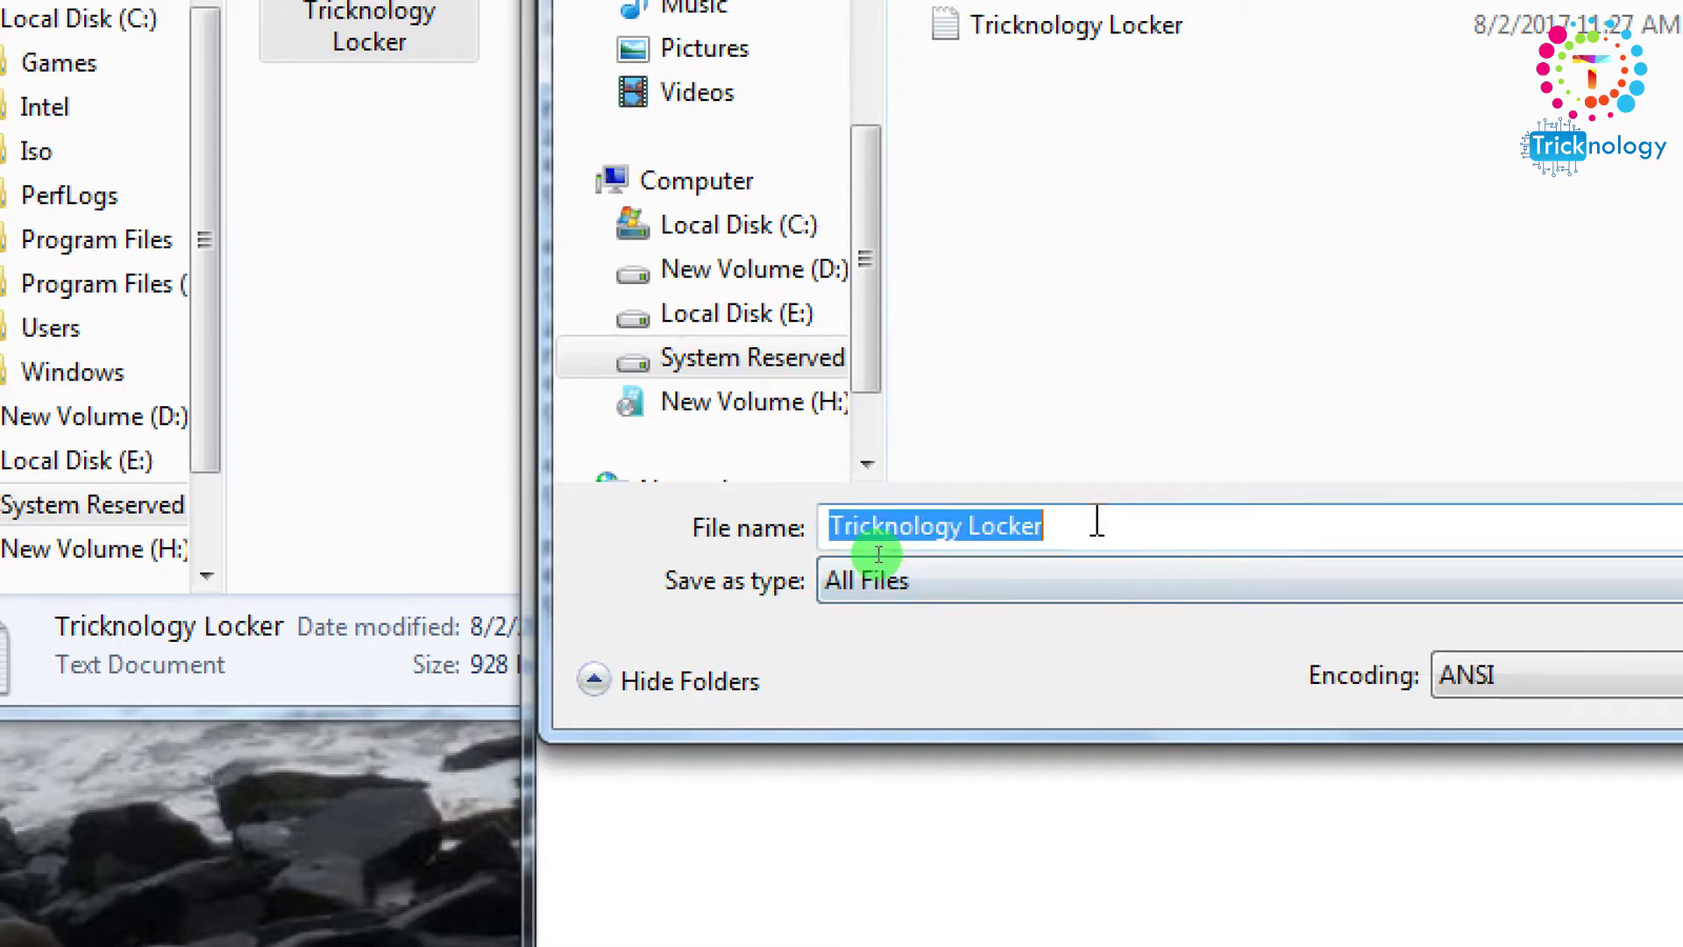
pyautogui.click(1139, 527)
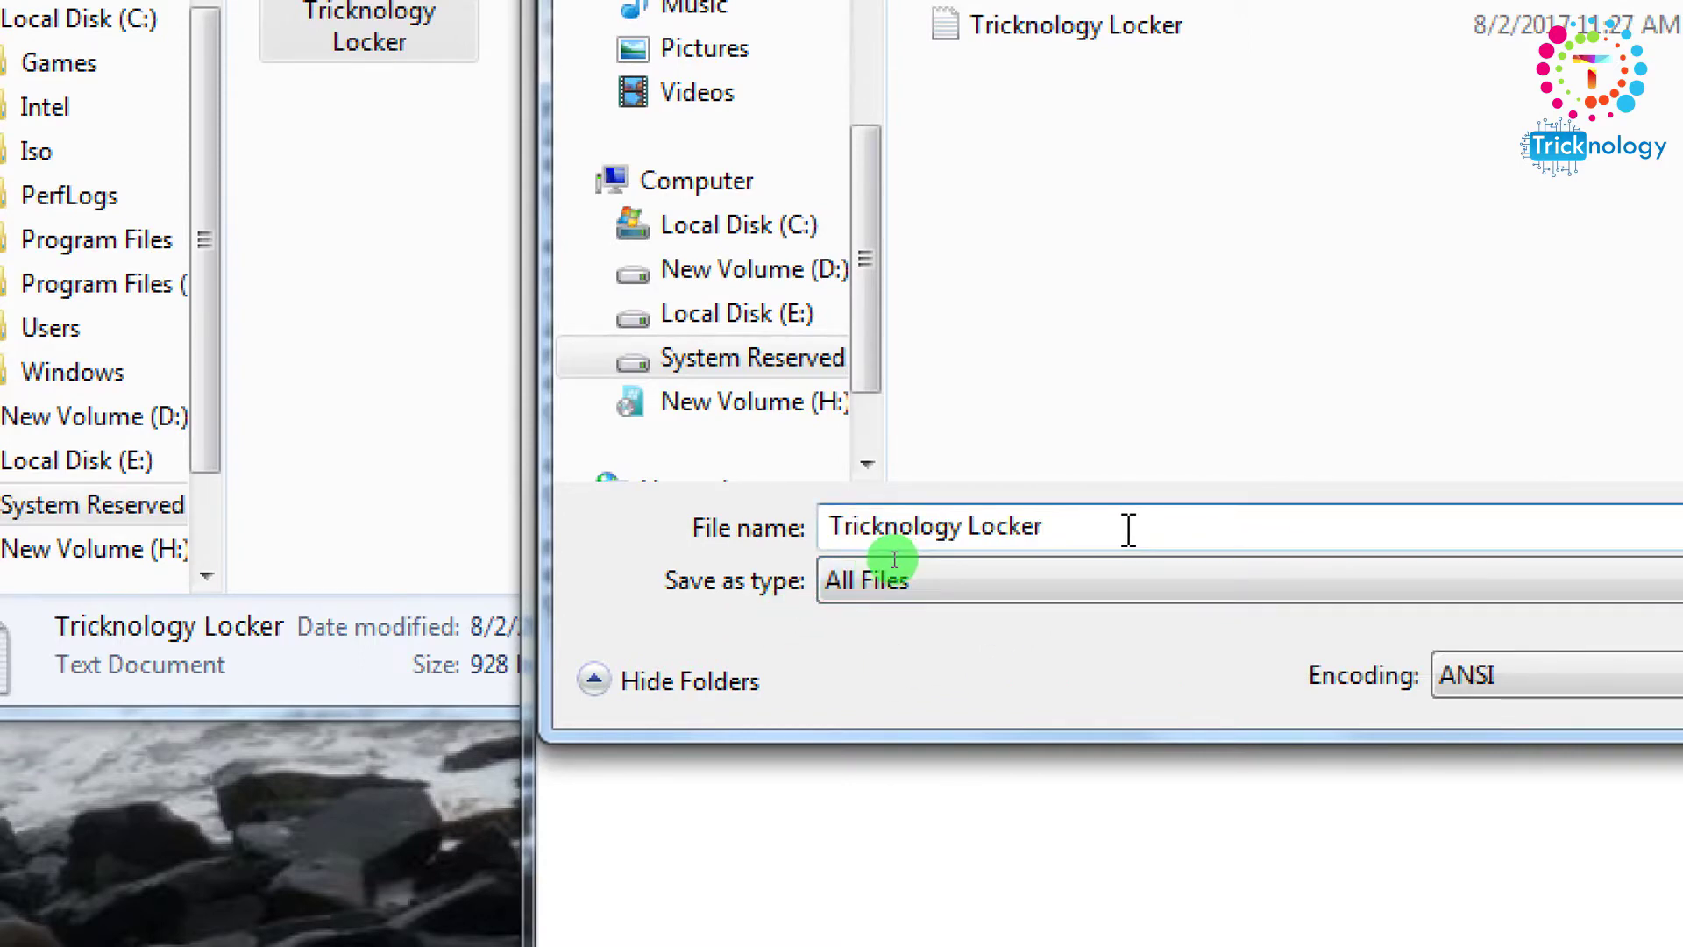
pyautogui.write('.bat')
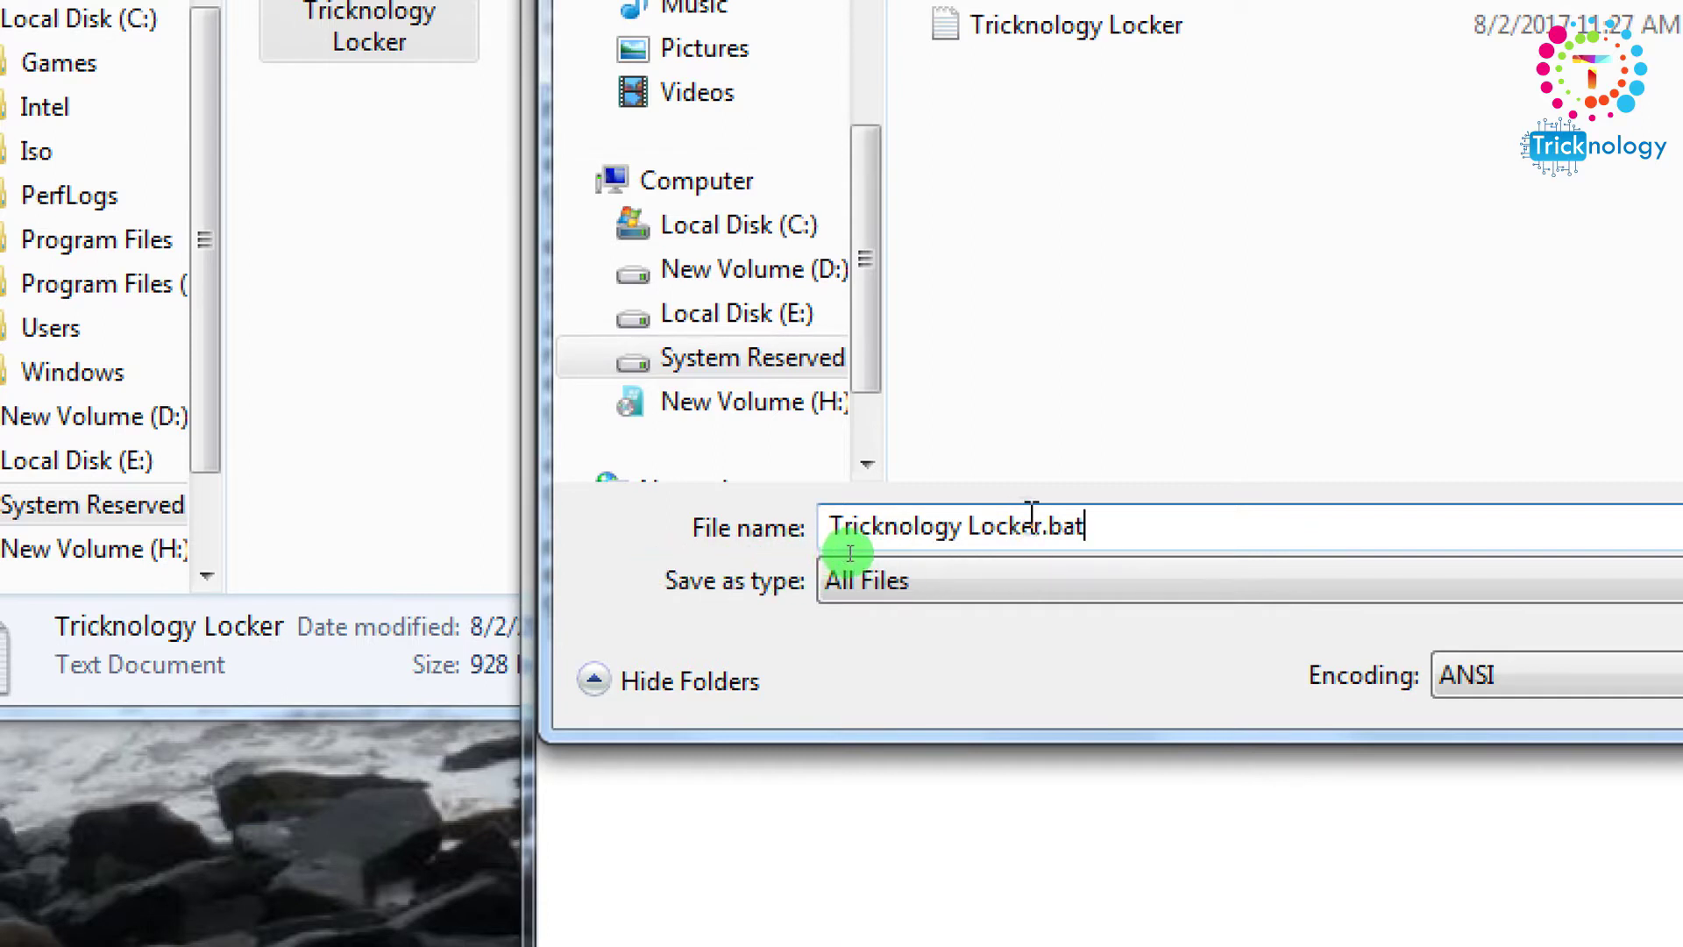
pyautogui.moveTo(1045, 517); pyautogui.dragTo(679, 508)
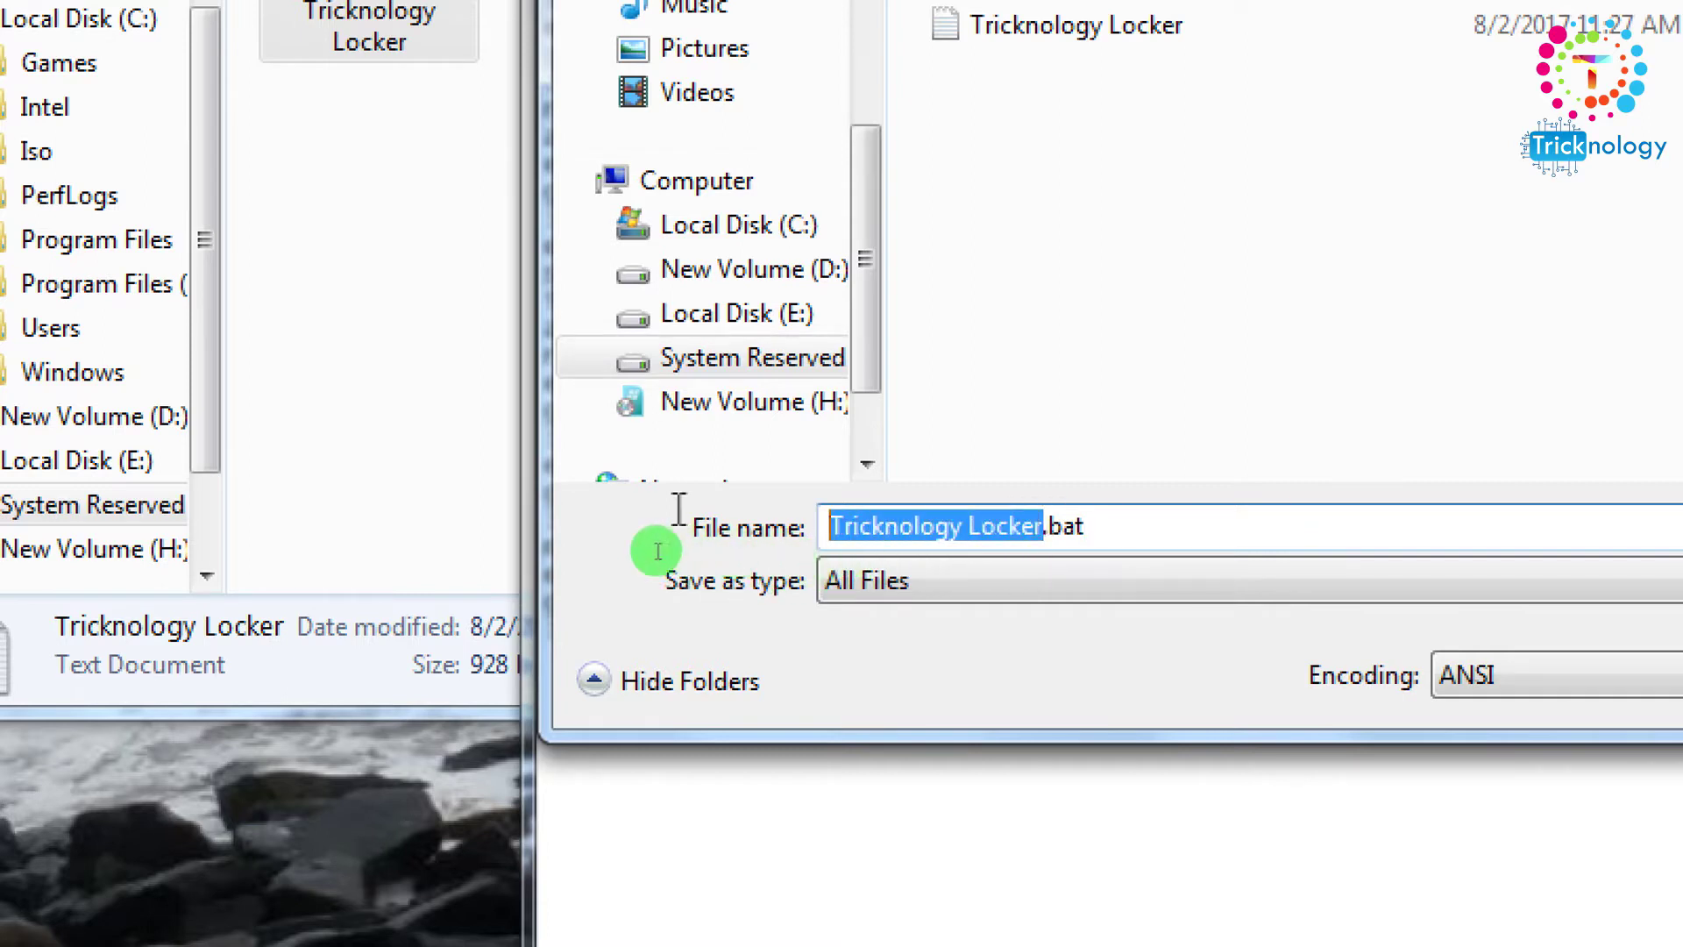
pyautogui.click(1035, 533)
pyautogui.moveTo(1045, 536); pyautogui.dragTo(1192, 559)
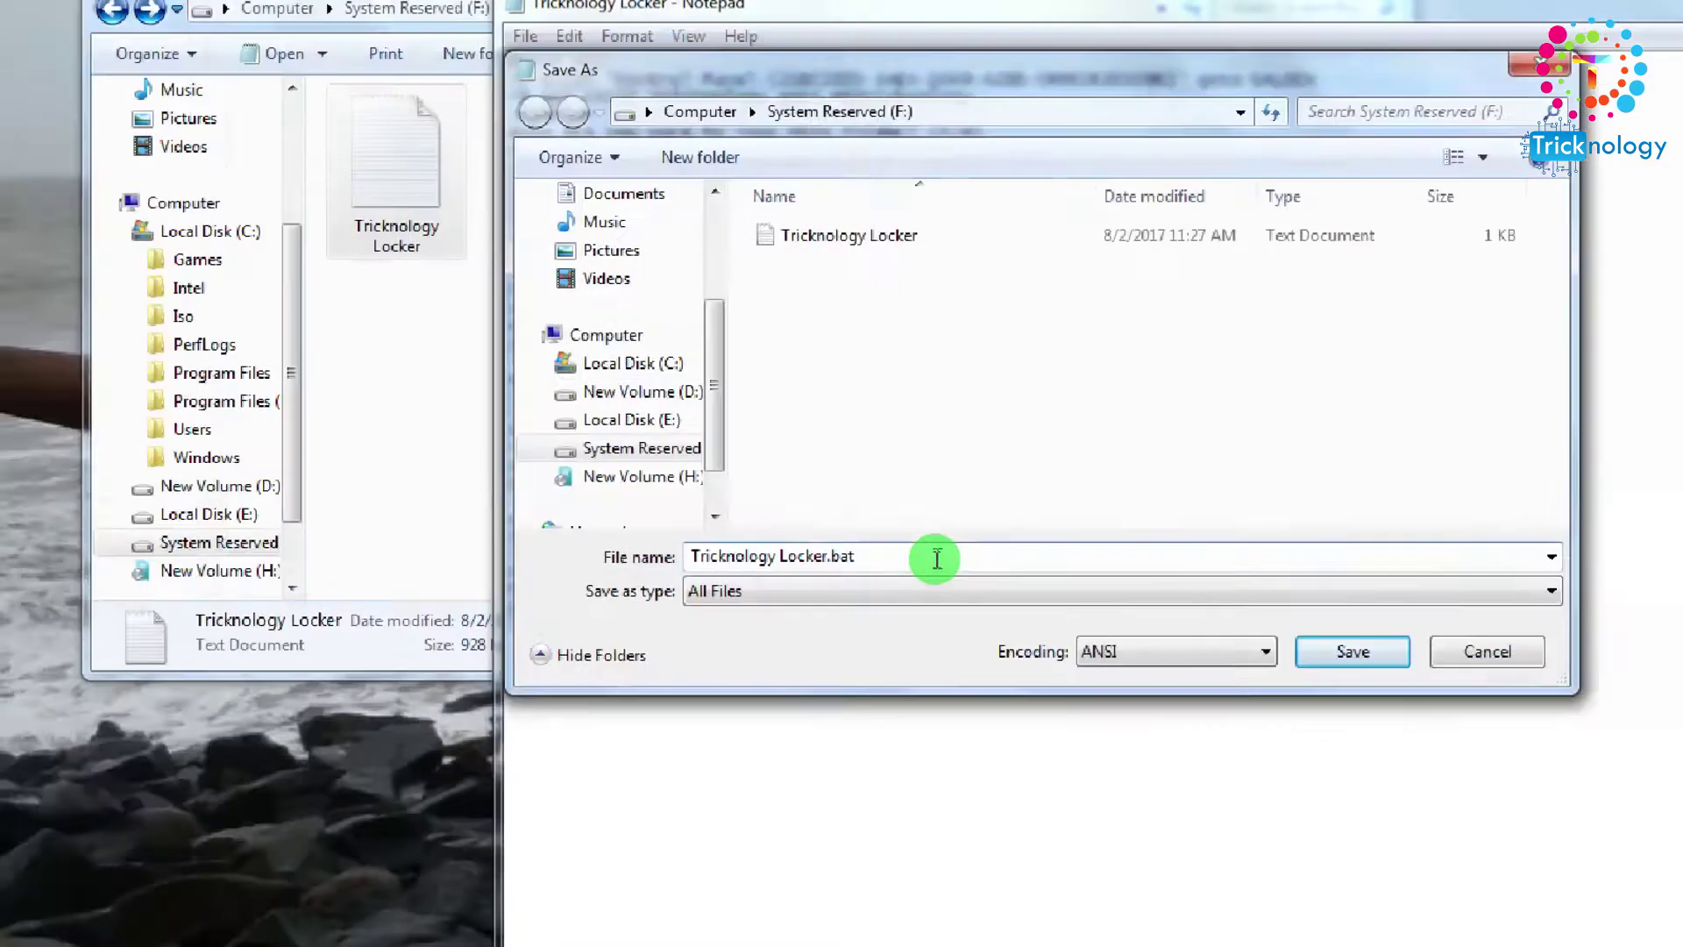
pyautogui.click(1262, 632)
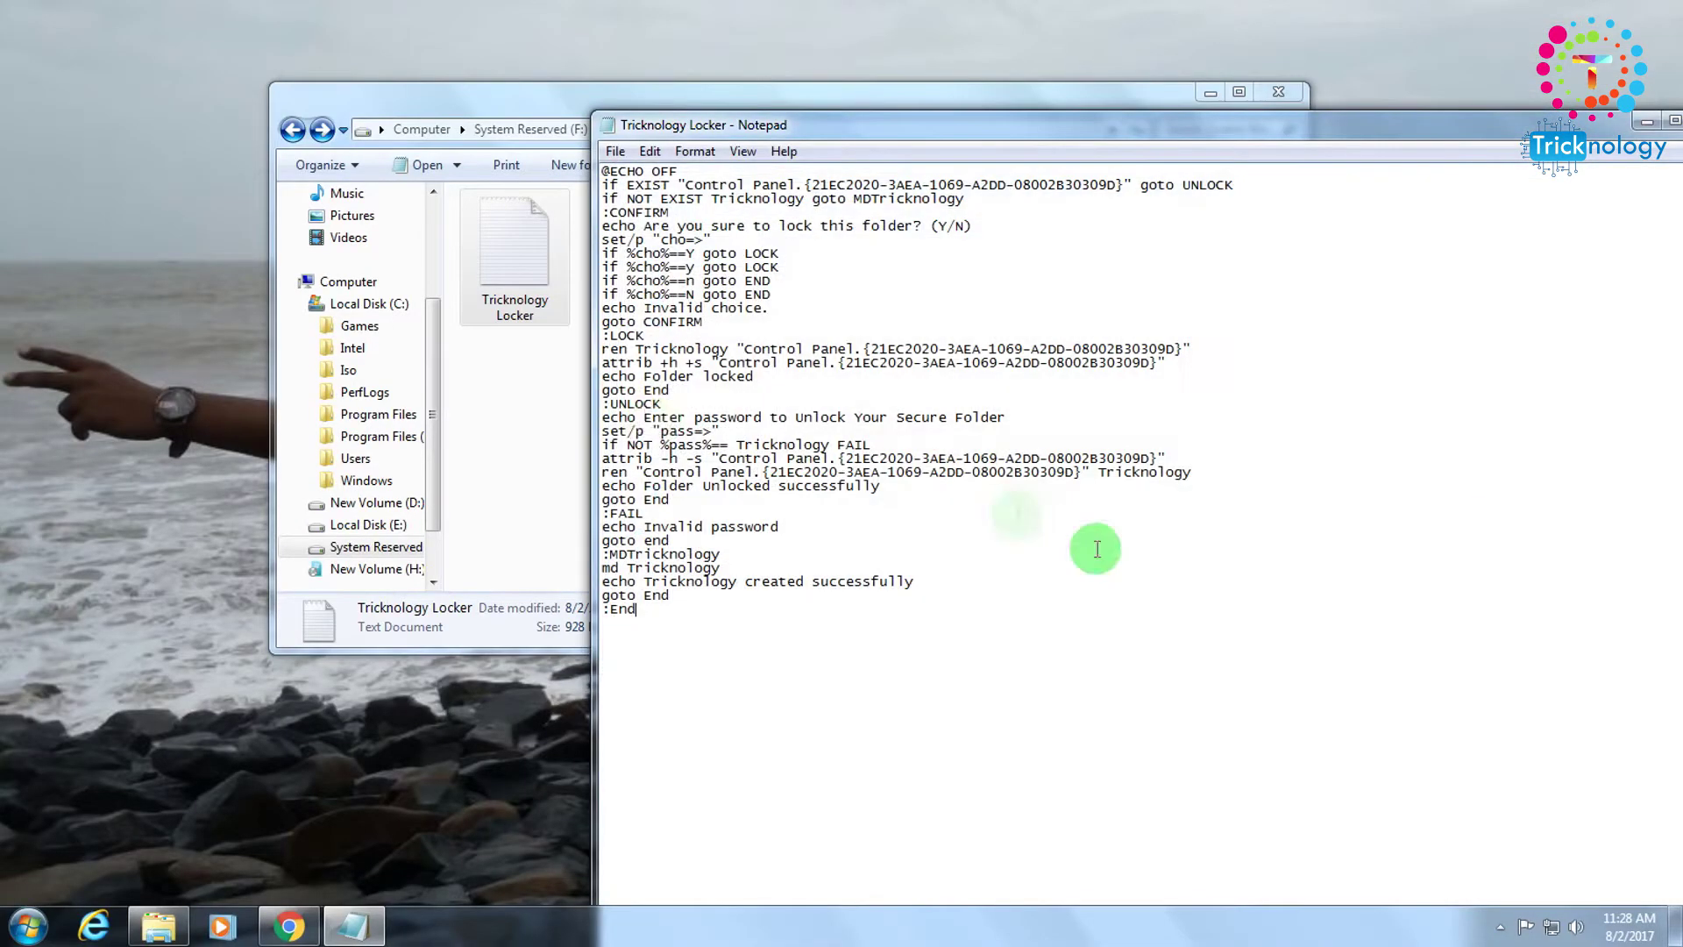
# Run the new Tricknology Locker.bat on drive F: to create the Tricknology folder.
pyautogui.click(565, 442)
pyautogui.click(1670, 315)
pyautogui.click(557, 393)
pyautogui.click(640, 263)
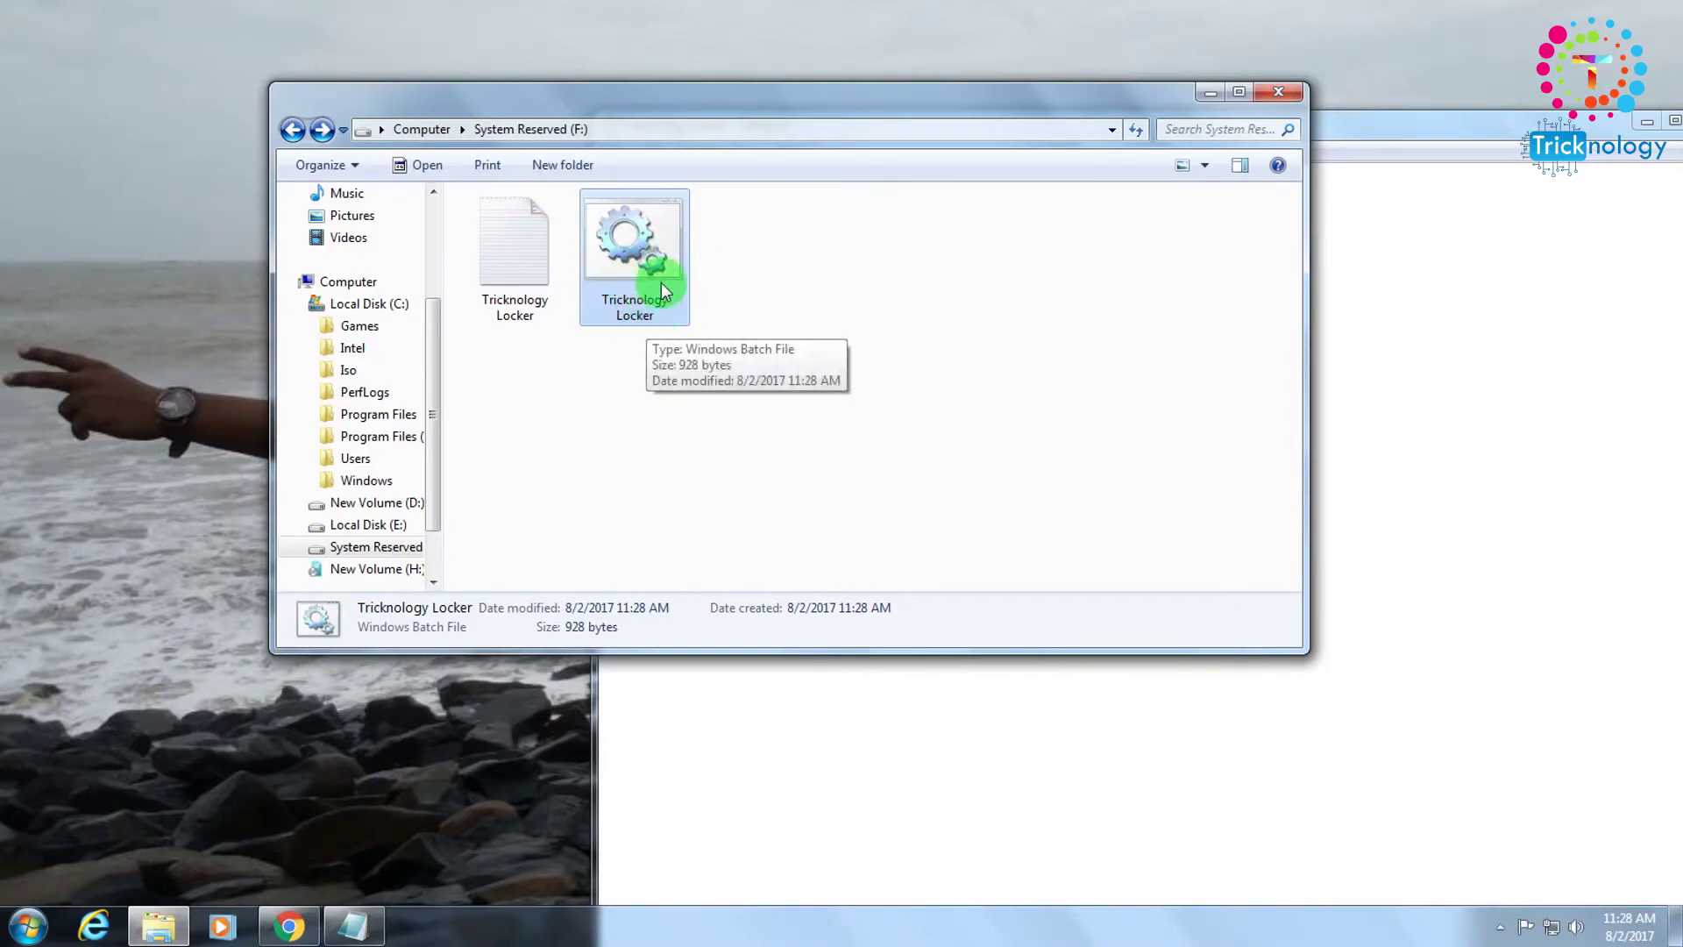
pyautogui.rightClick(663, 294)
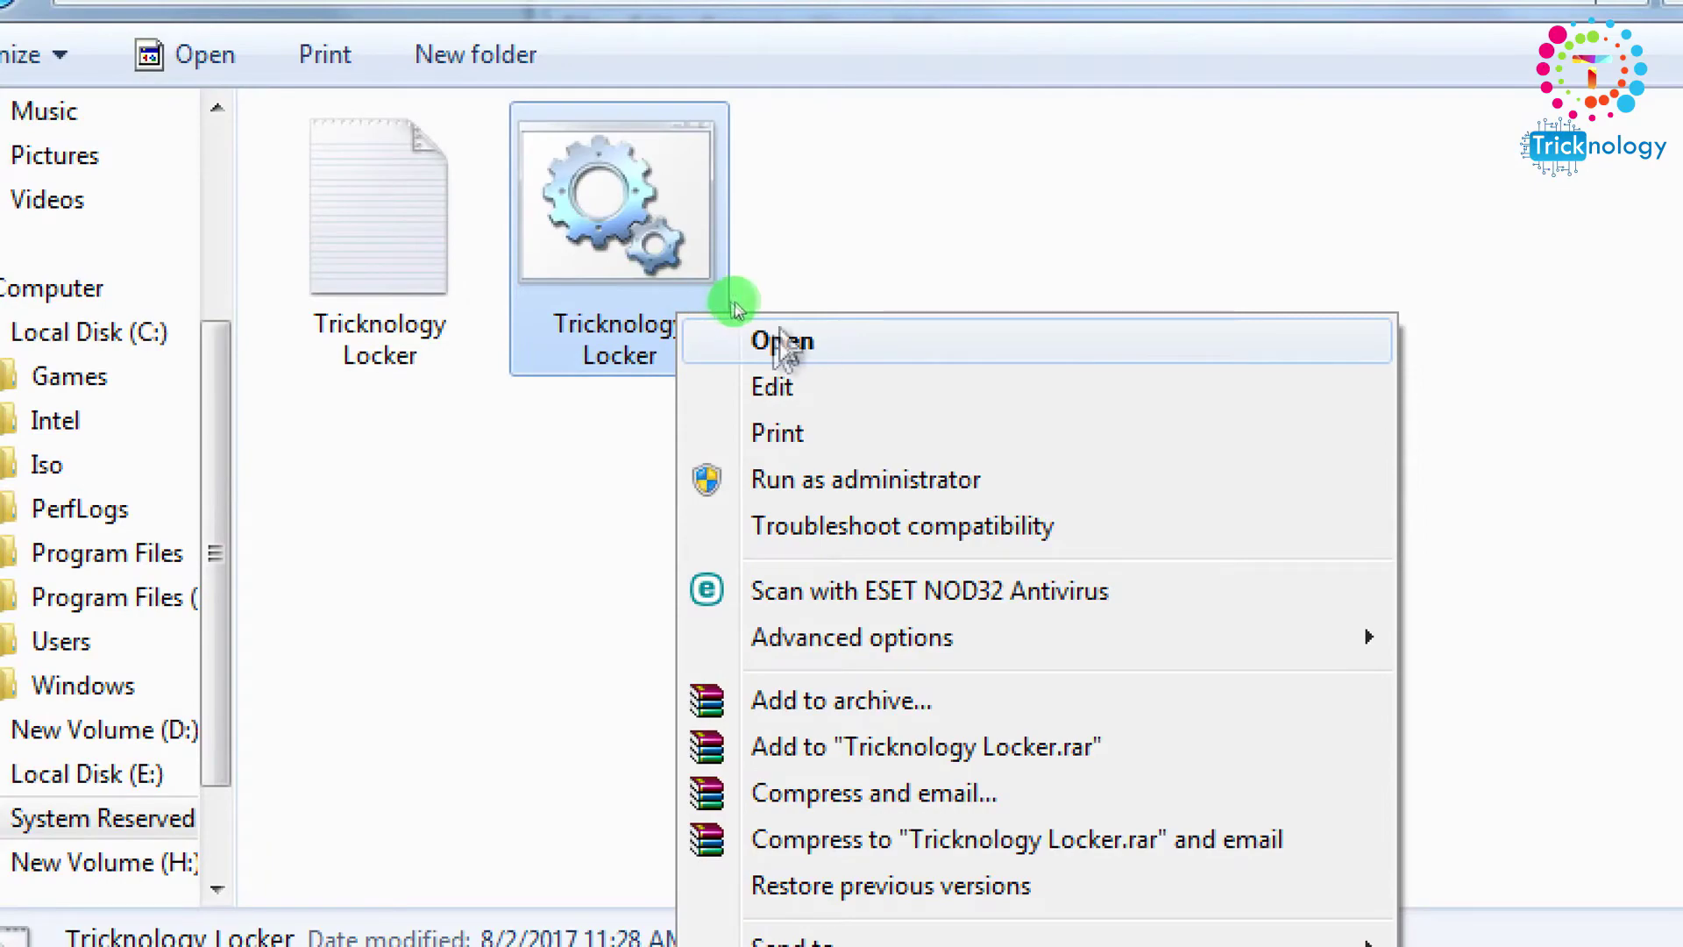
pyautogui.click(824, 340)
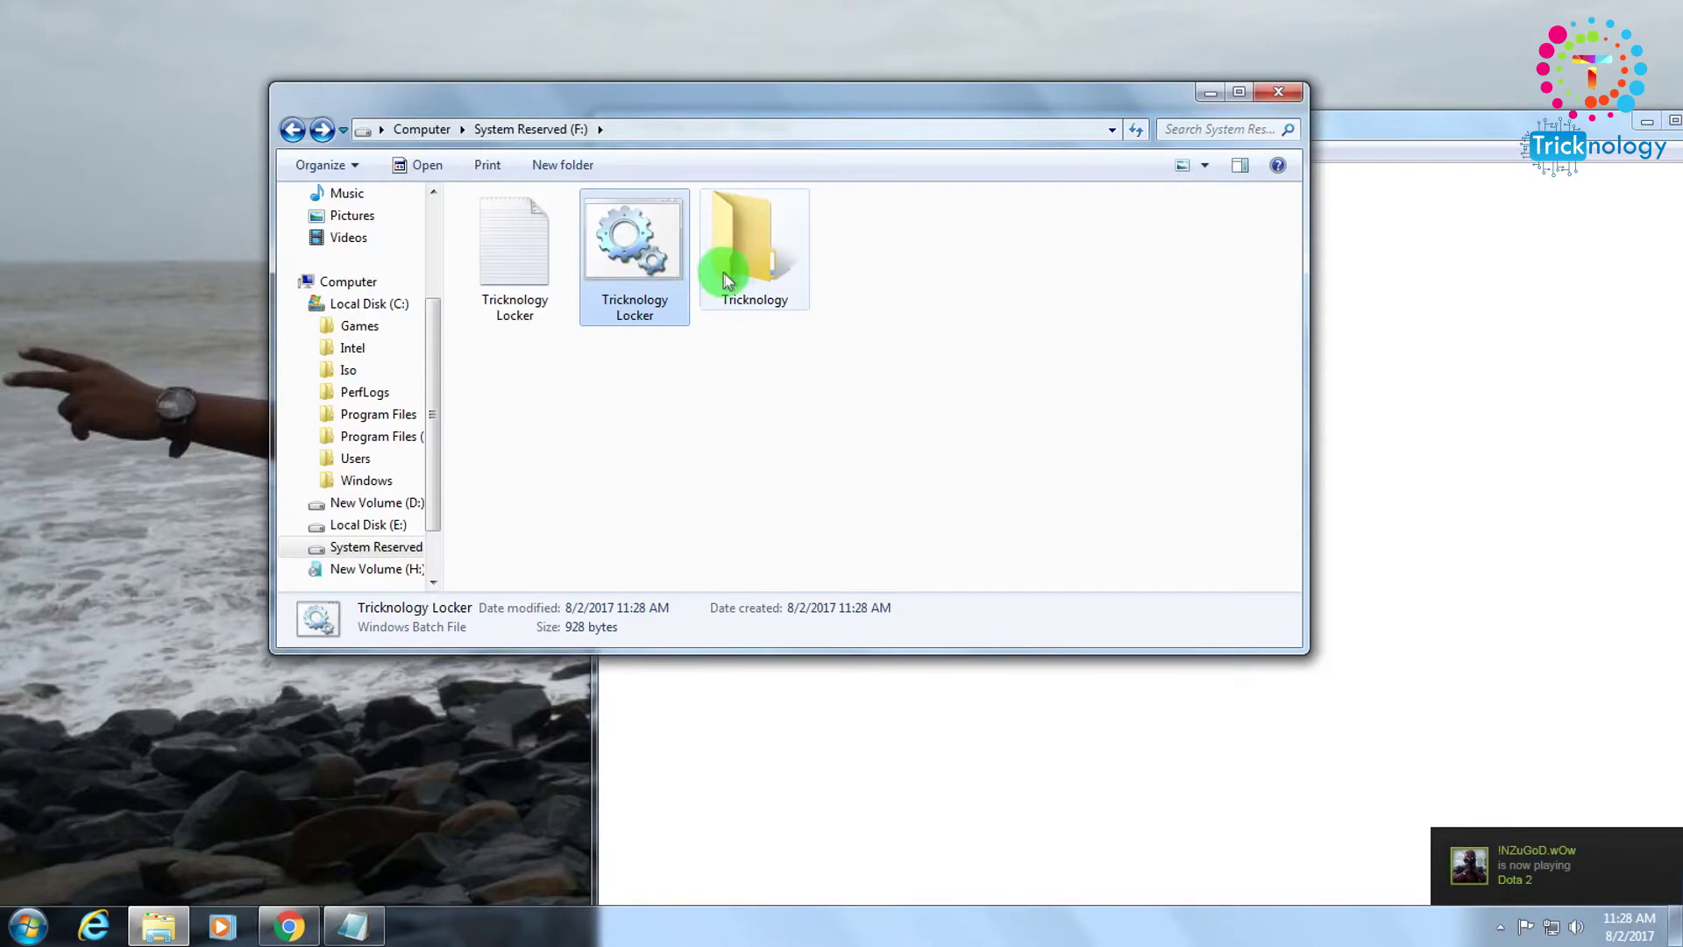
# Open Local Disk (E:) in a second window and copy the photo IMG-20170725-WA0058.
pyautogui.click(728, 271)
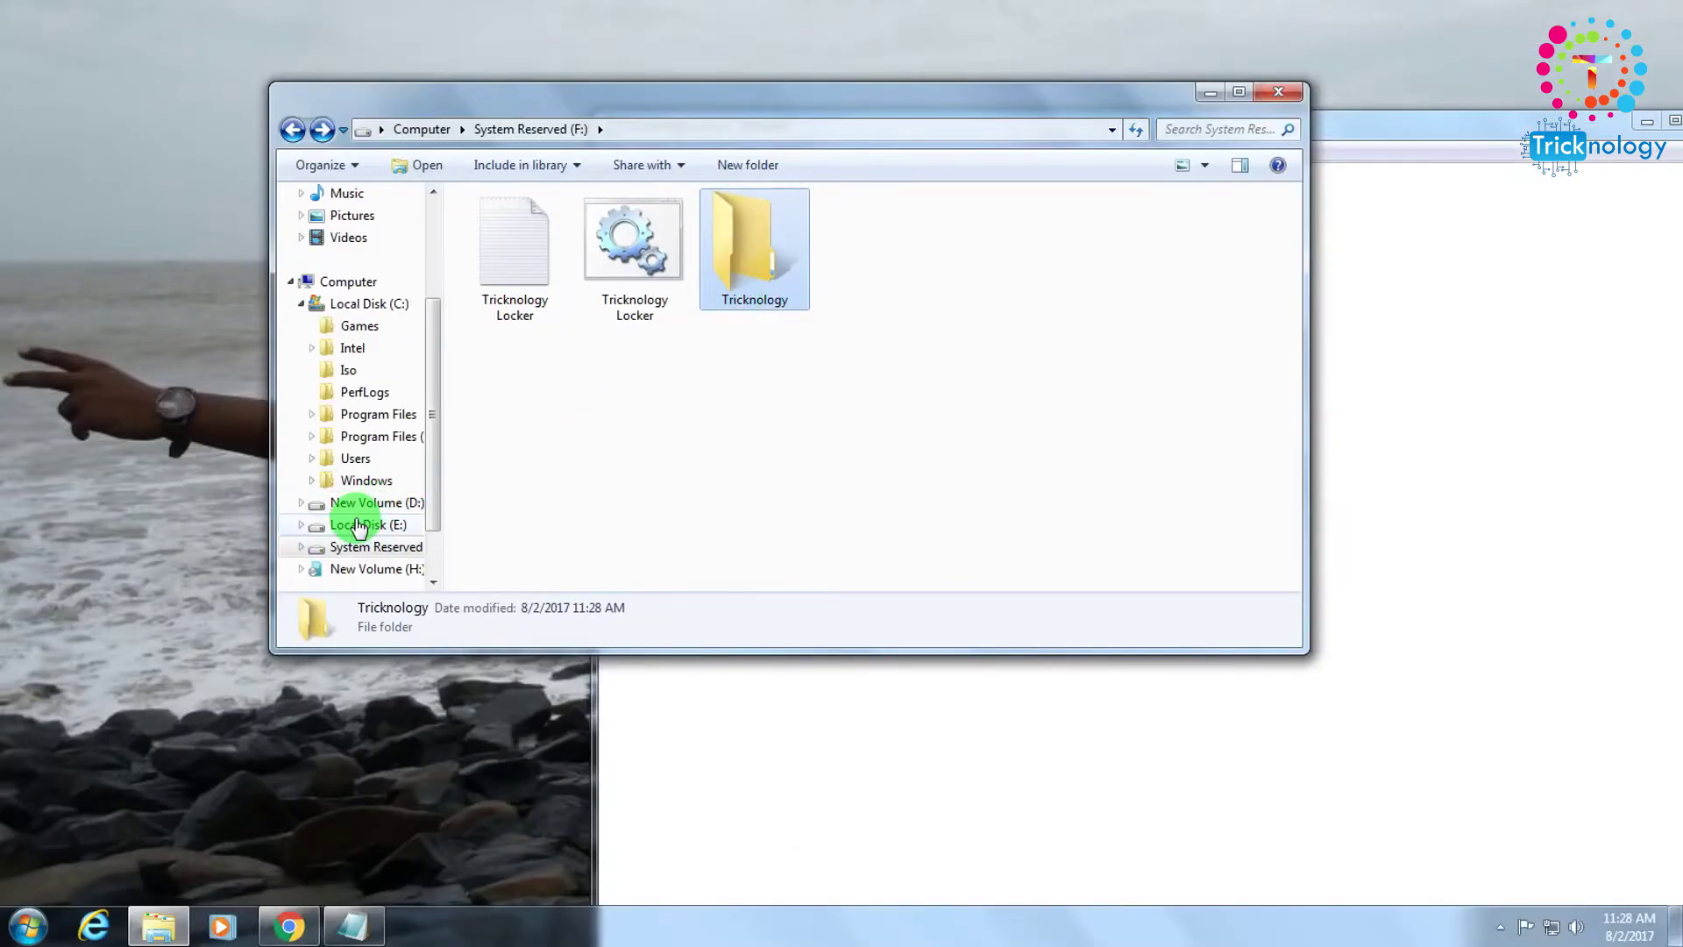
pyautogui.rightClick(40, 809)
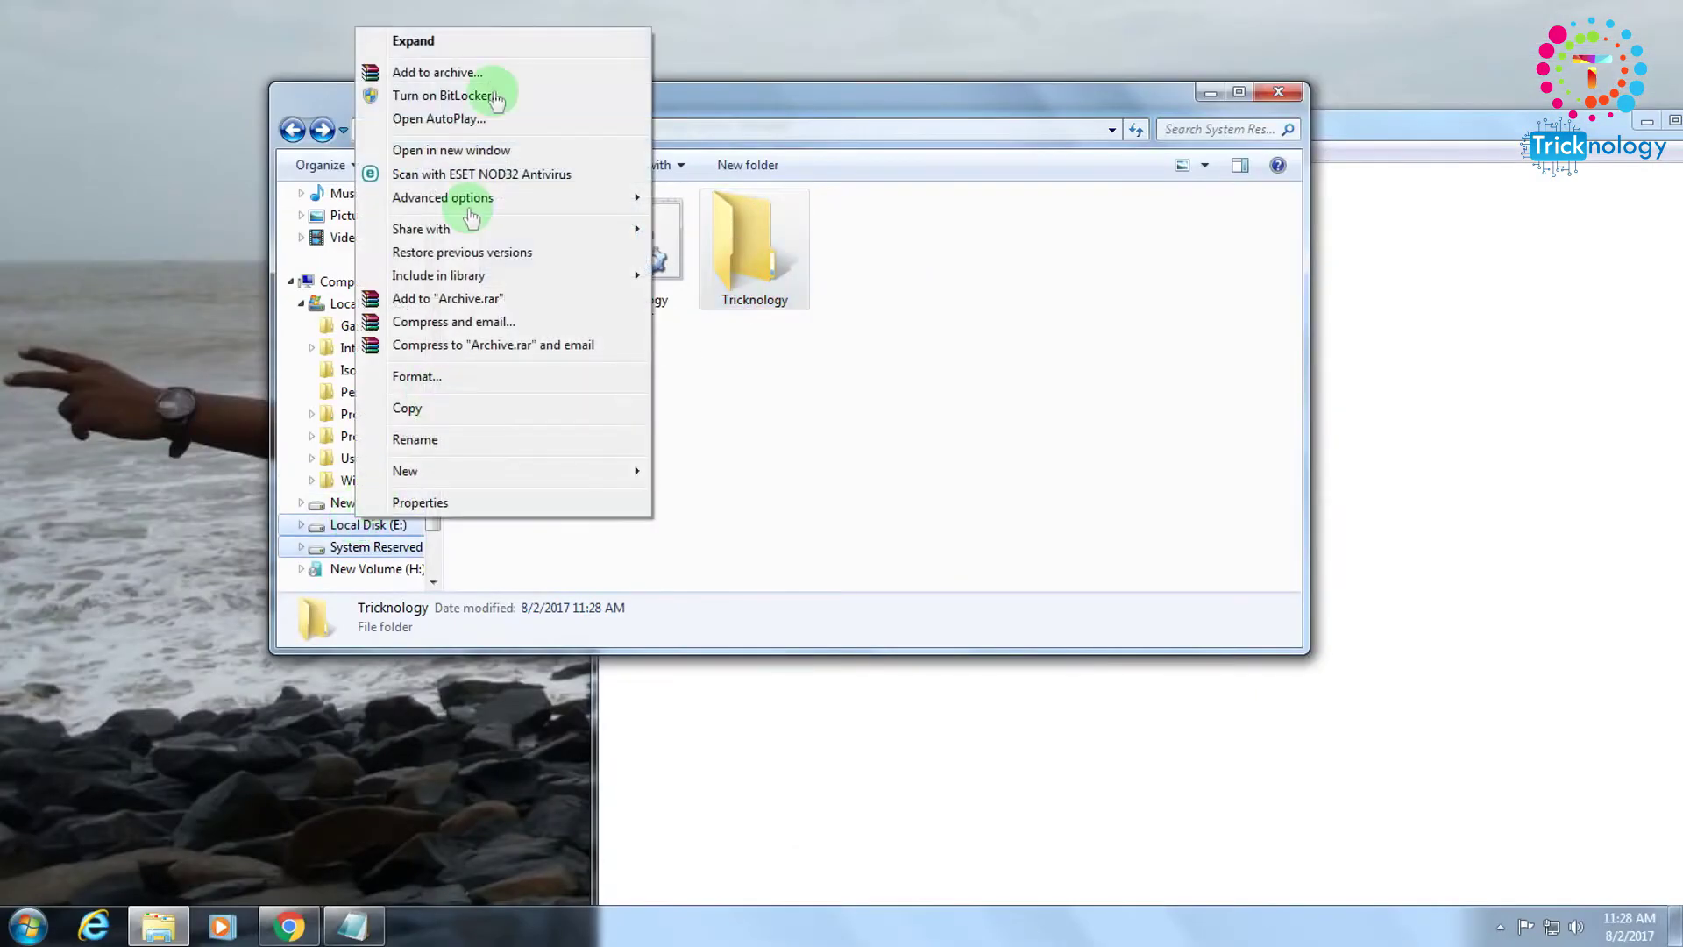
pyautogui.click(451, 151)
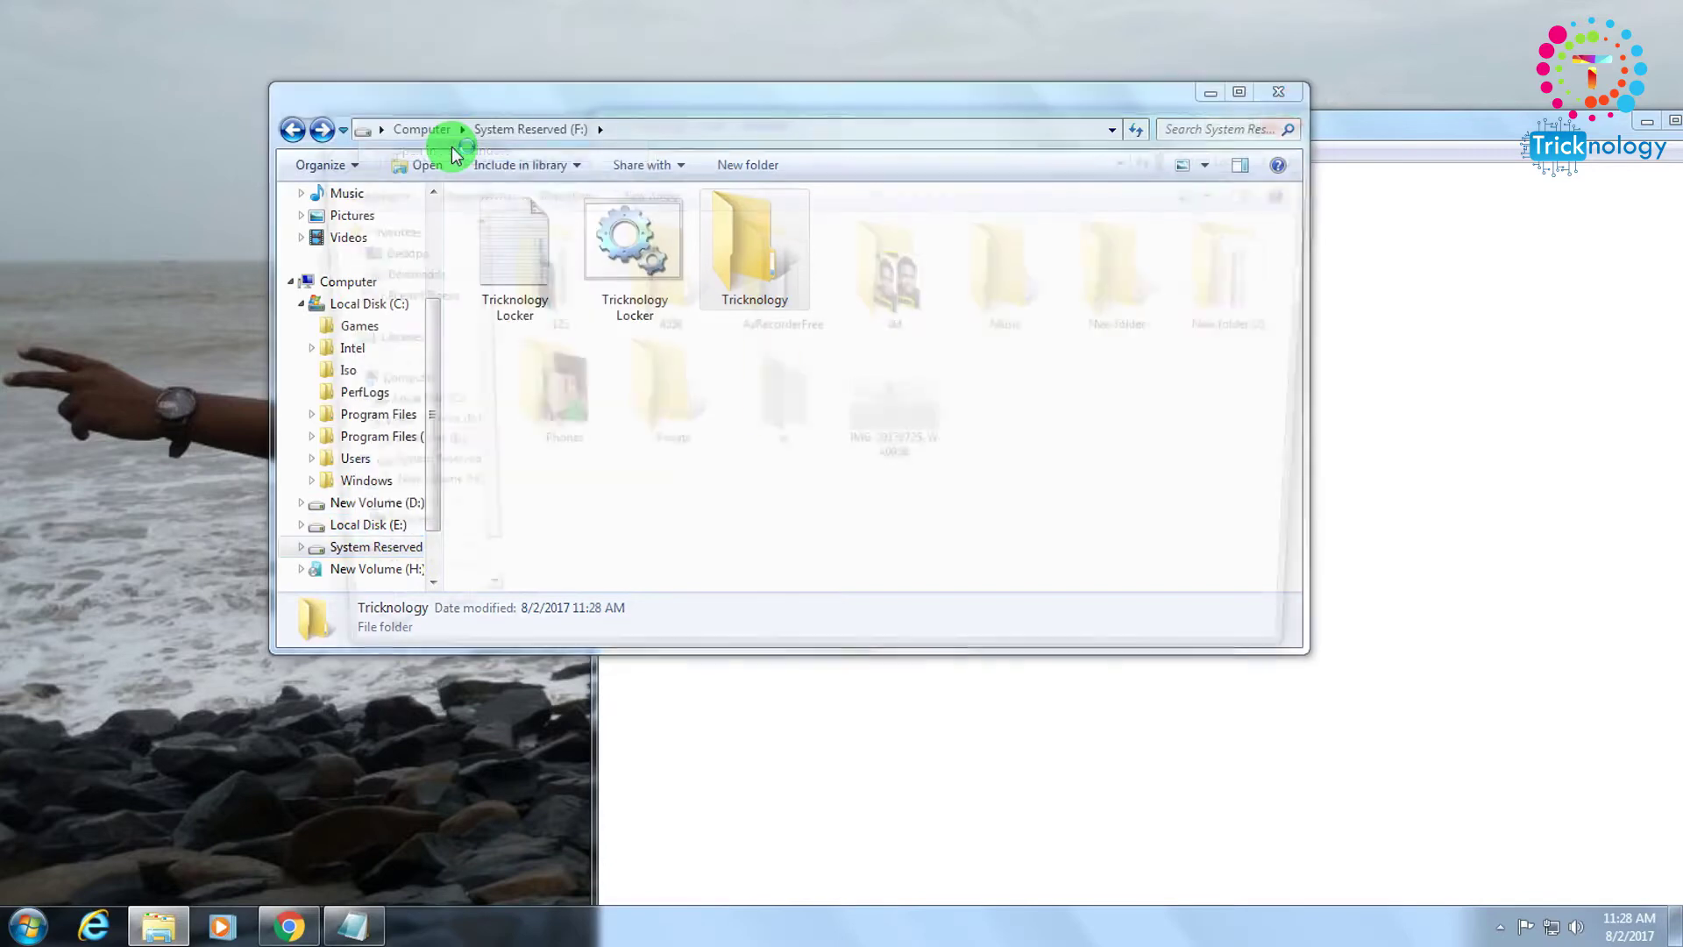
pyautogui.moveTo(996, 122); pyautogui.dragTo(1608, 130)
pyautogui.click(1466, 403)
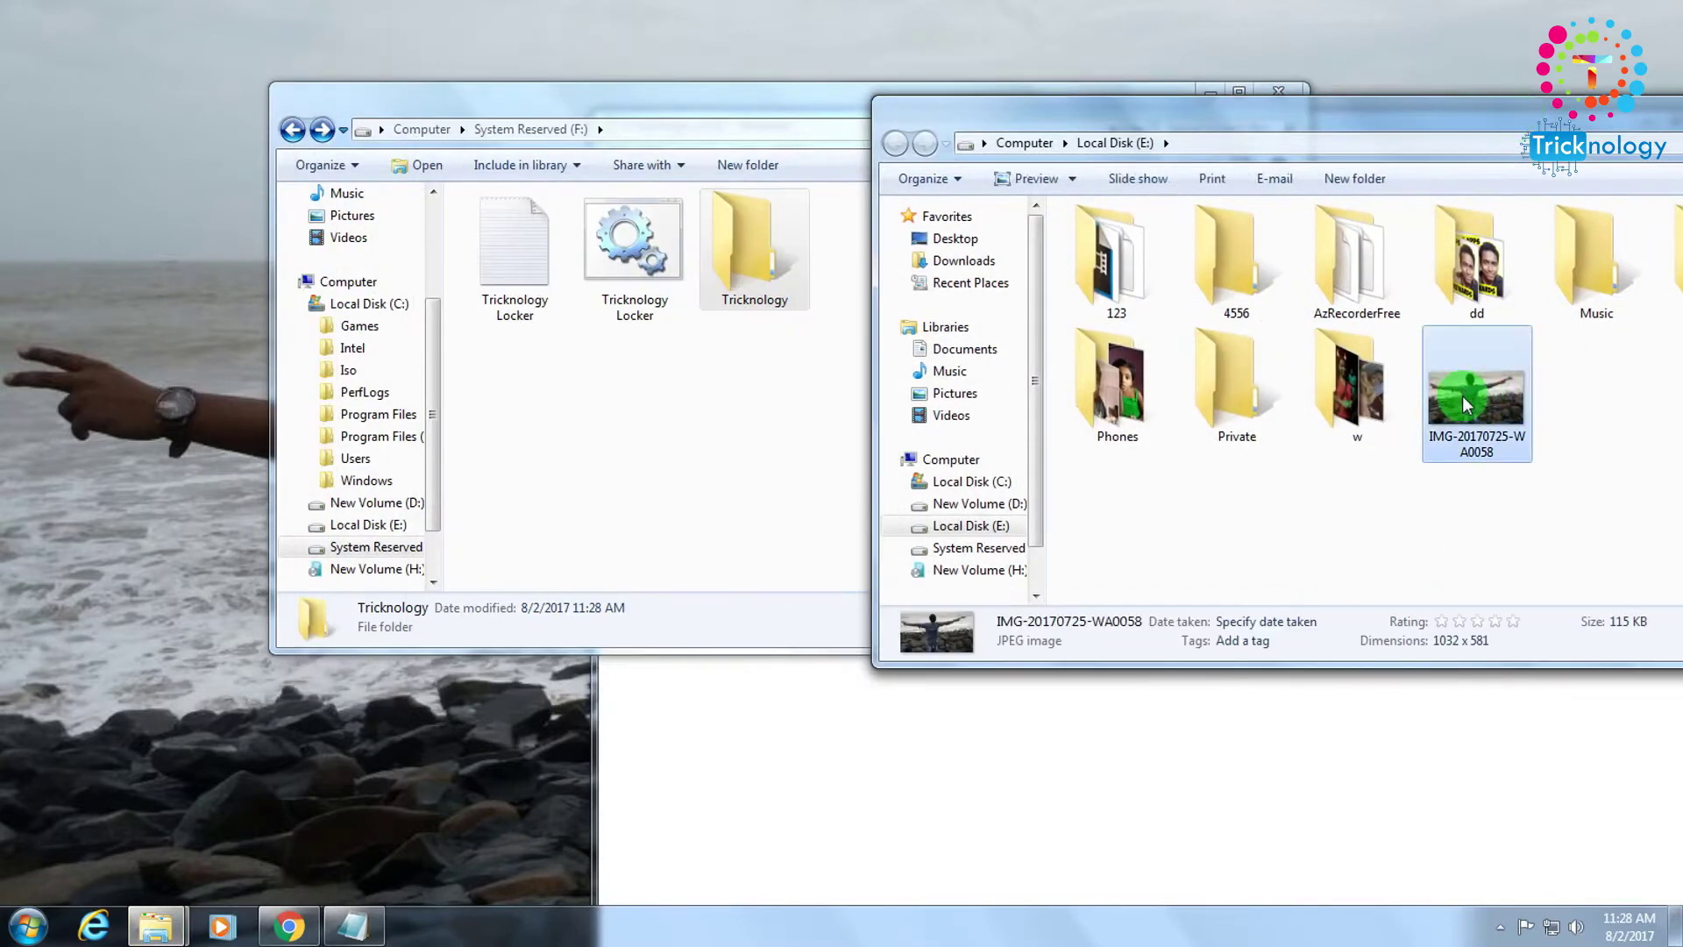
pyautogui.rightClick(1465, 403)
pyautogui.click(1398, 780)
pyautogui.rightClick(1472, 373)
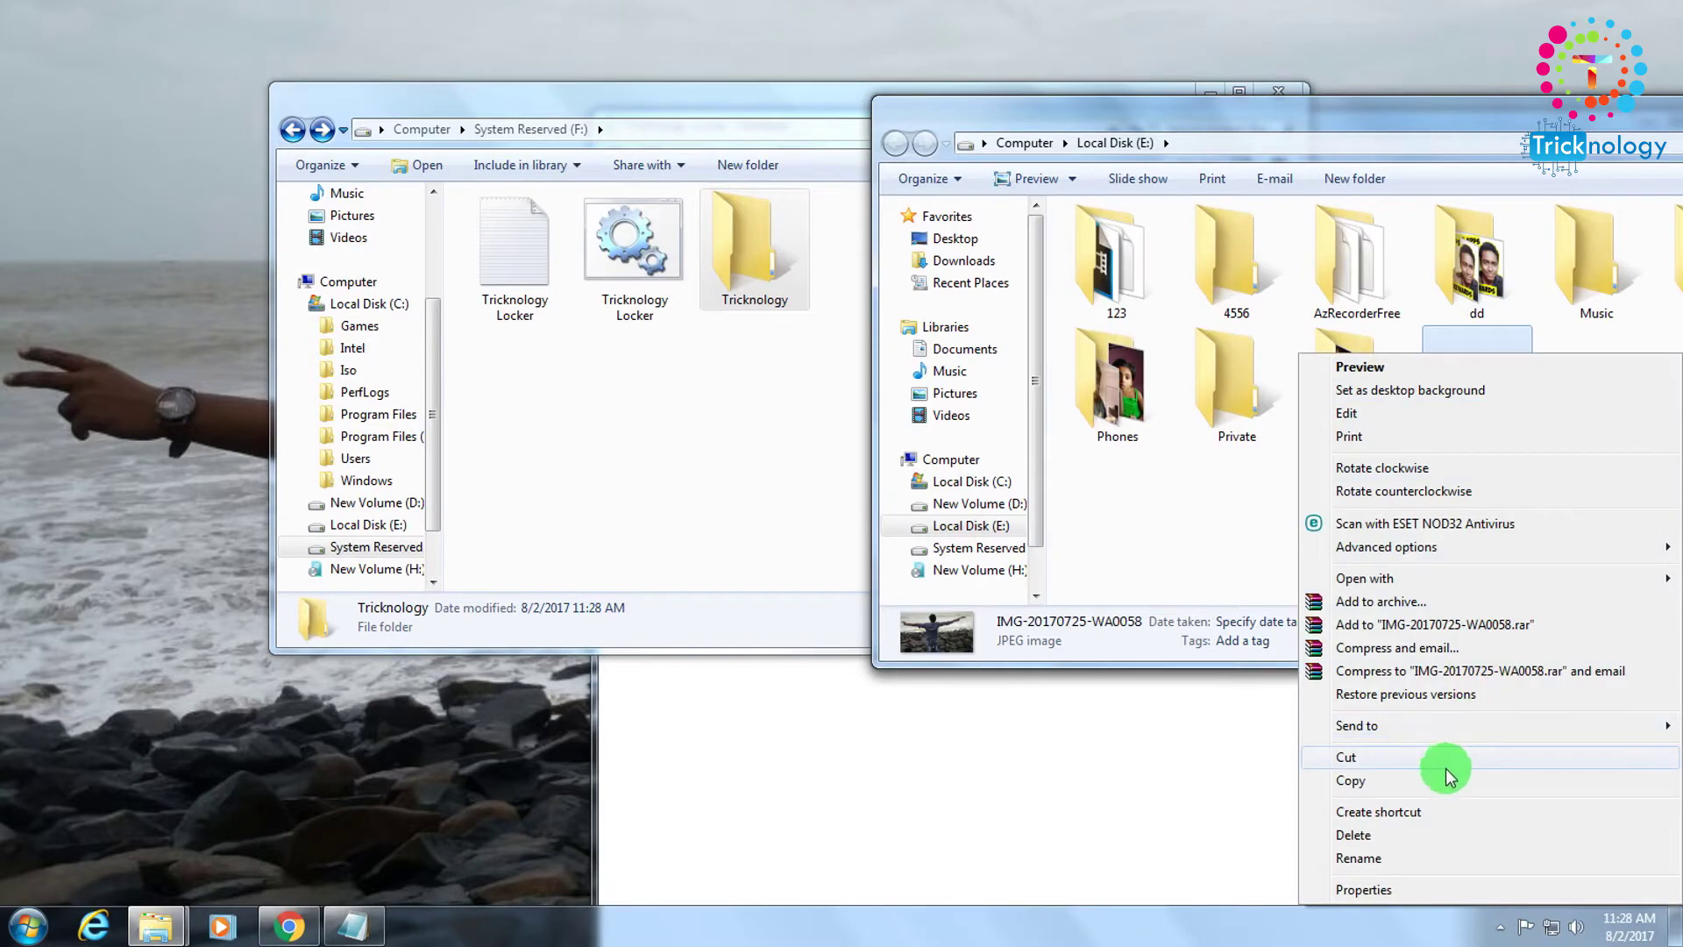
pyautogui.click(1446, 779)
pyautogui.rightClick(1478, 417)
pyautogui.click(1447, 779)
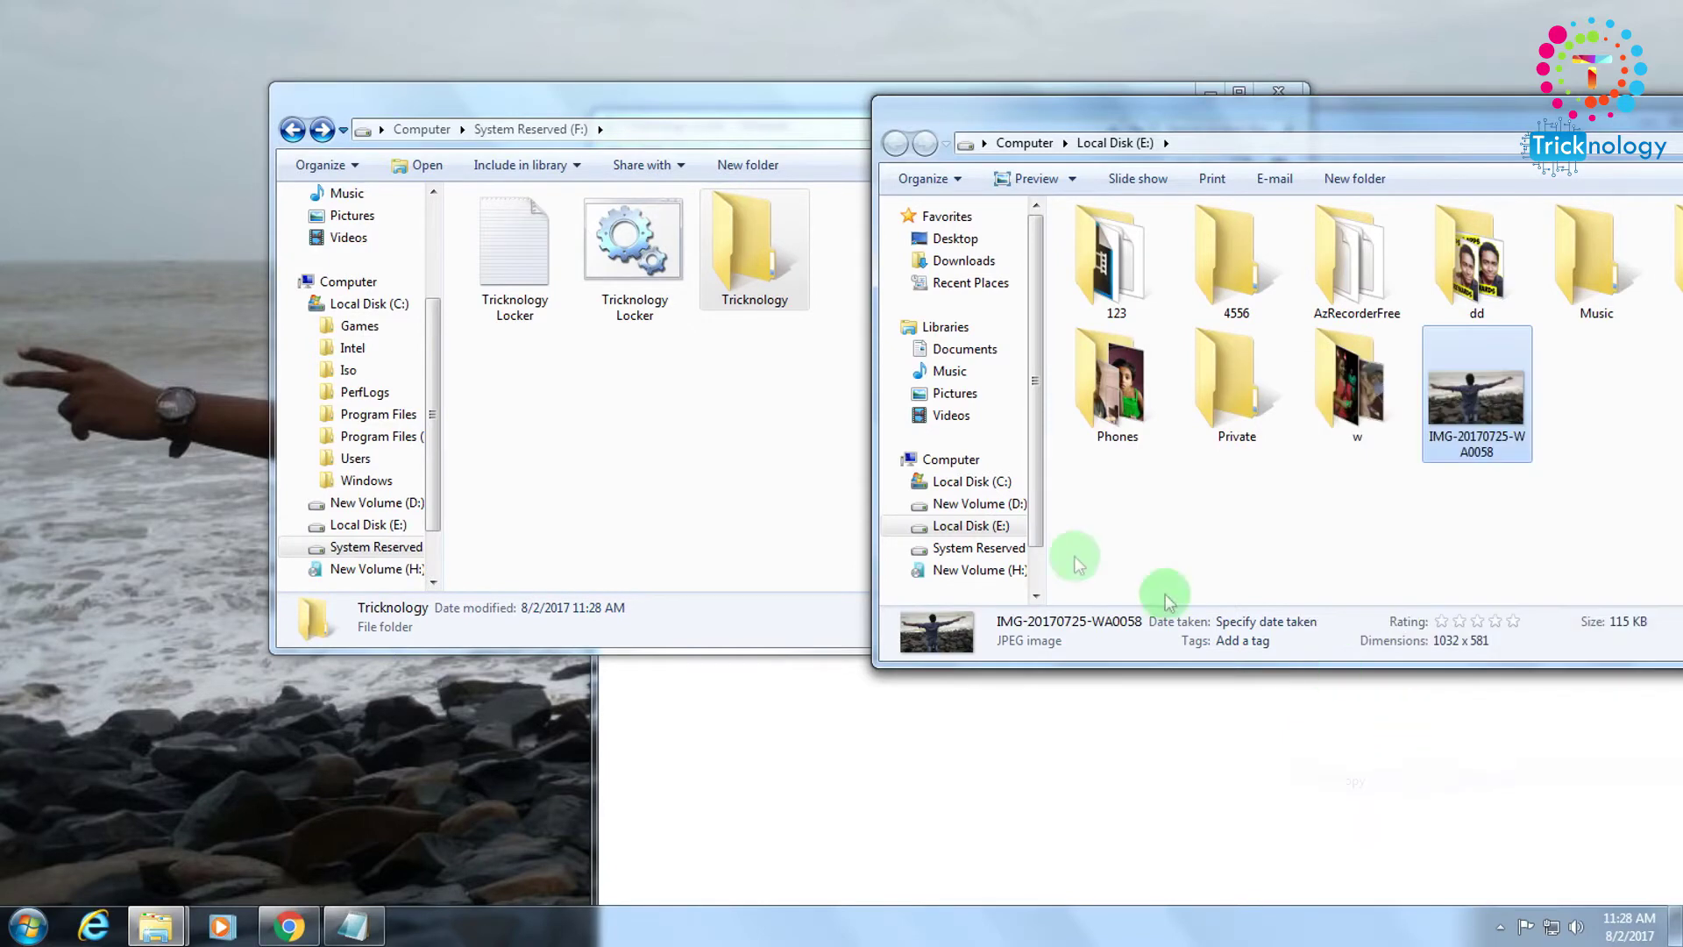
# Paste the photo into the Tricknology folder on F: and return to the drive F: listing.
pyautogui.doubleClick(752, 279)
pyautogui.rightClick(662, 258)
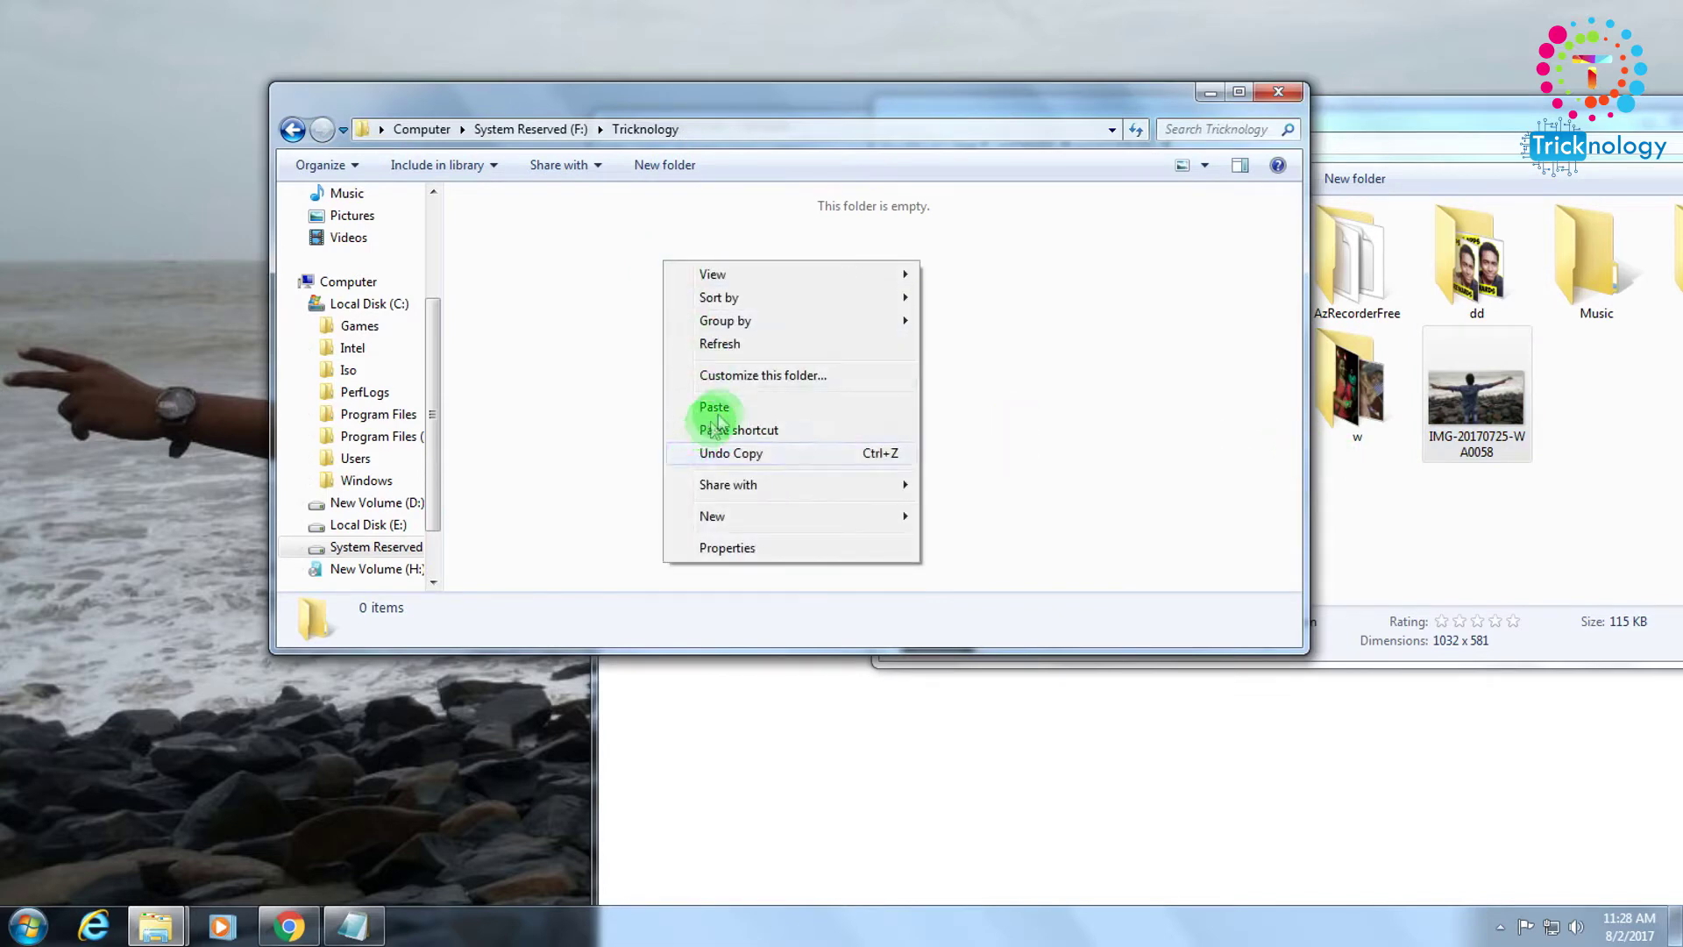
pyautogui.click(715, 408)
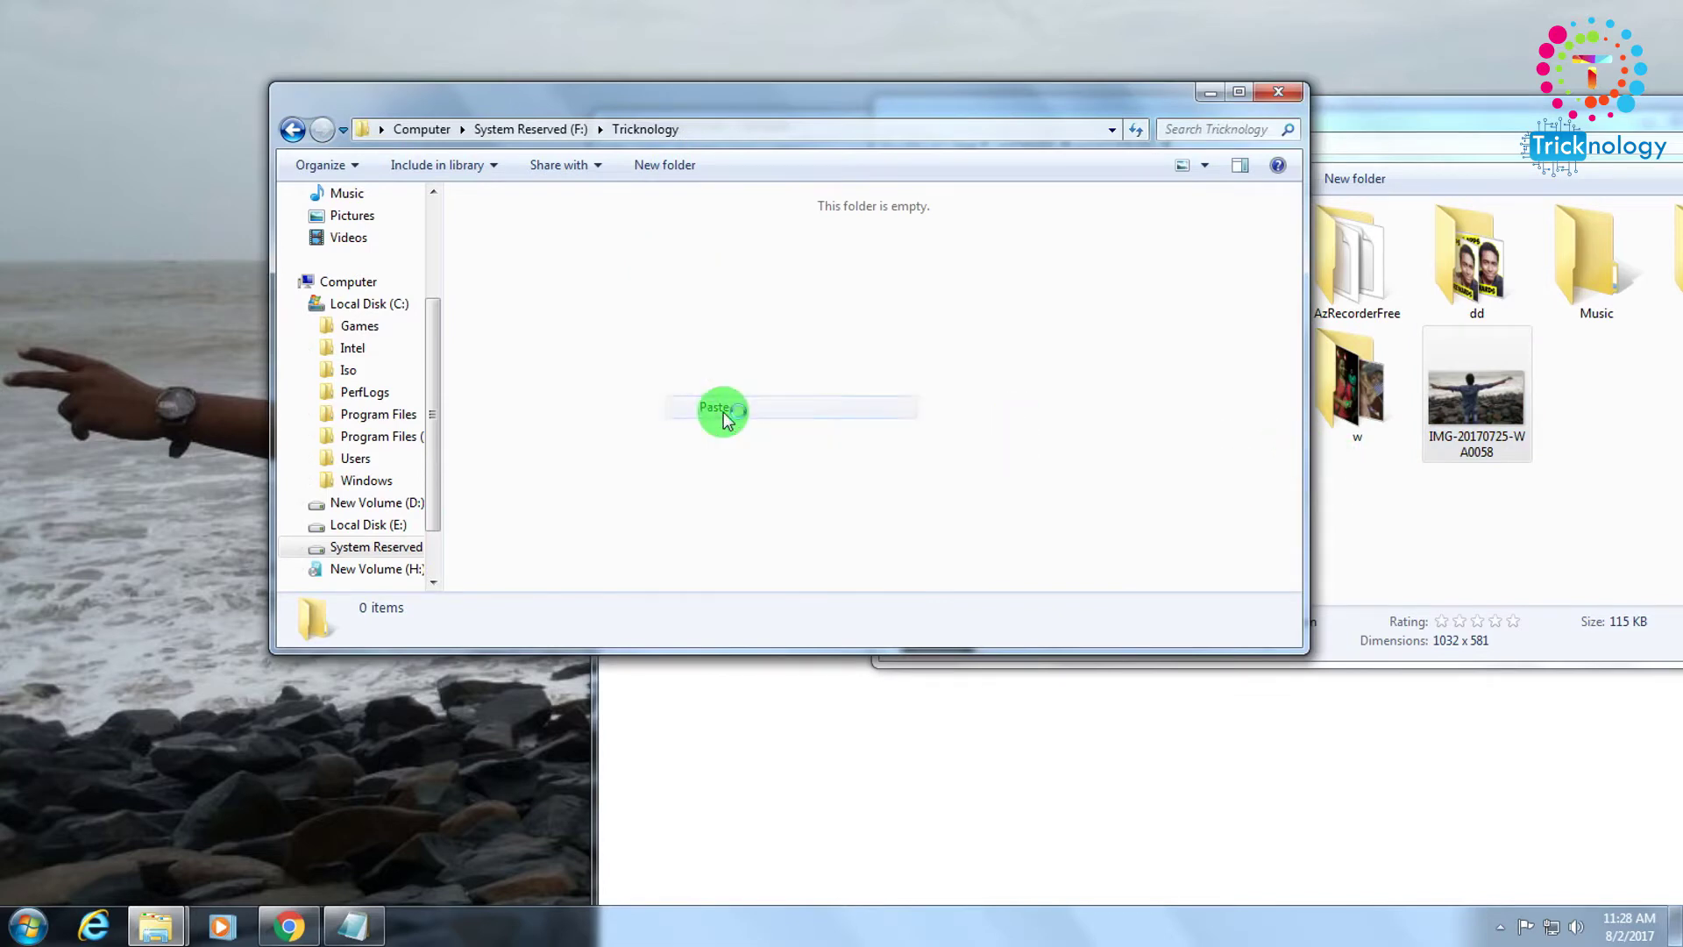
pyautogui.click(292, 133)
pyautogui.click(488, 263)
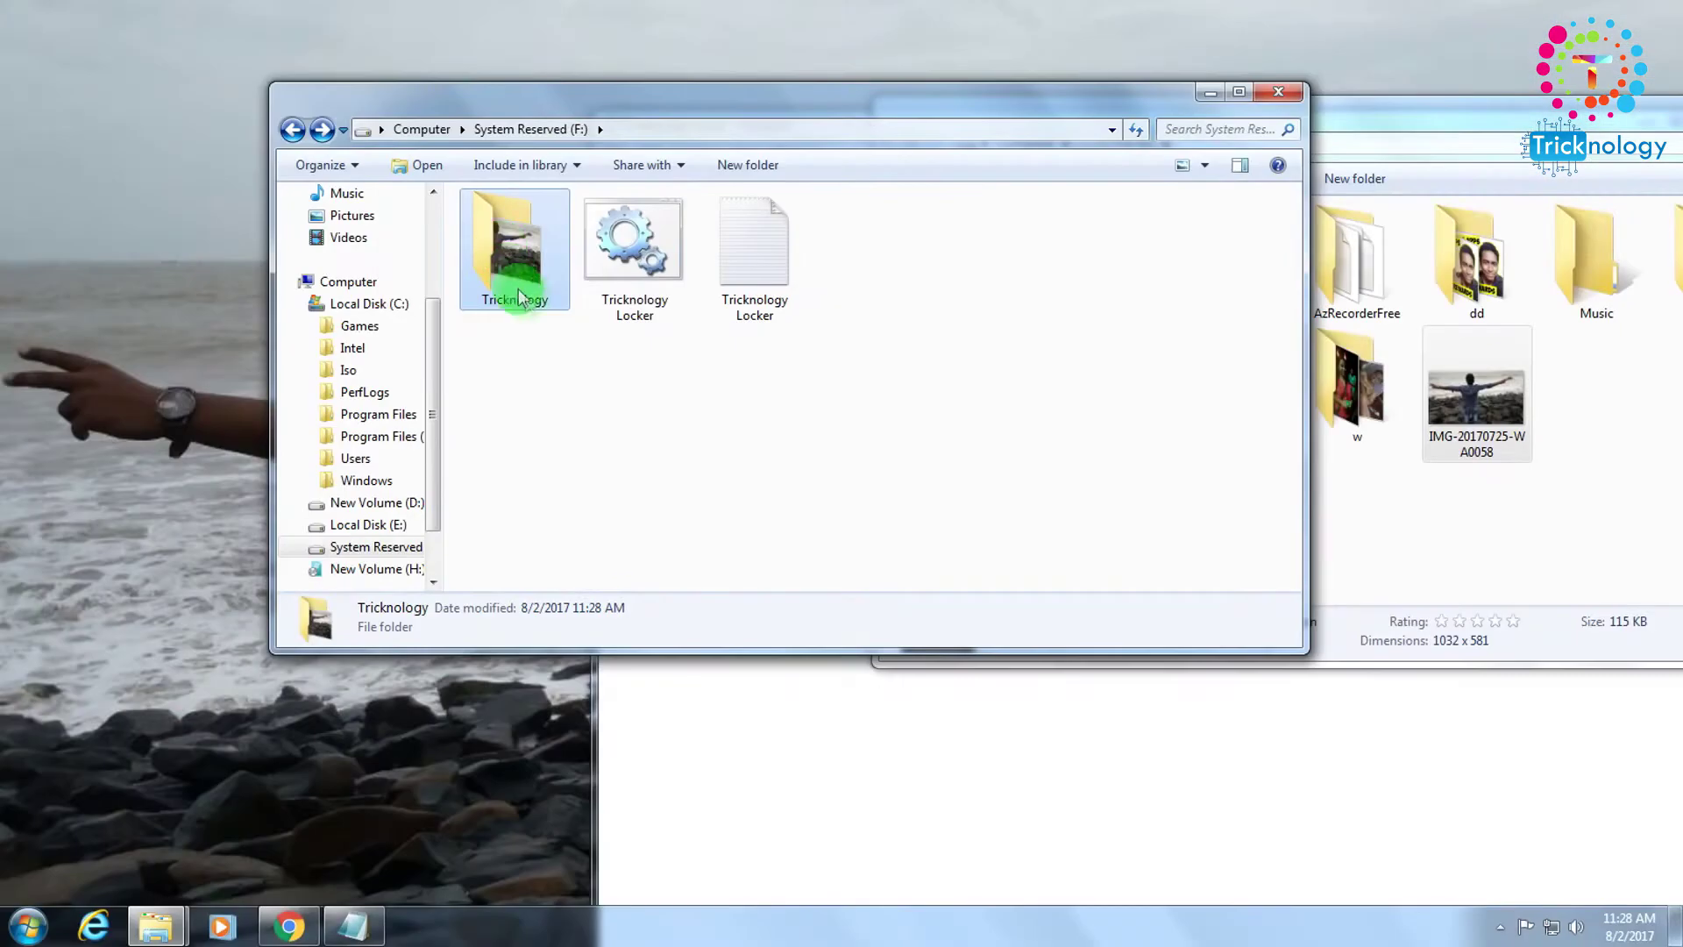
# Run Tricknology Locker and answer Y at the console prompt to lock the Tricknology folder.
pyautogui.click(691, 563)
pyautogui.click(641, 277)
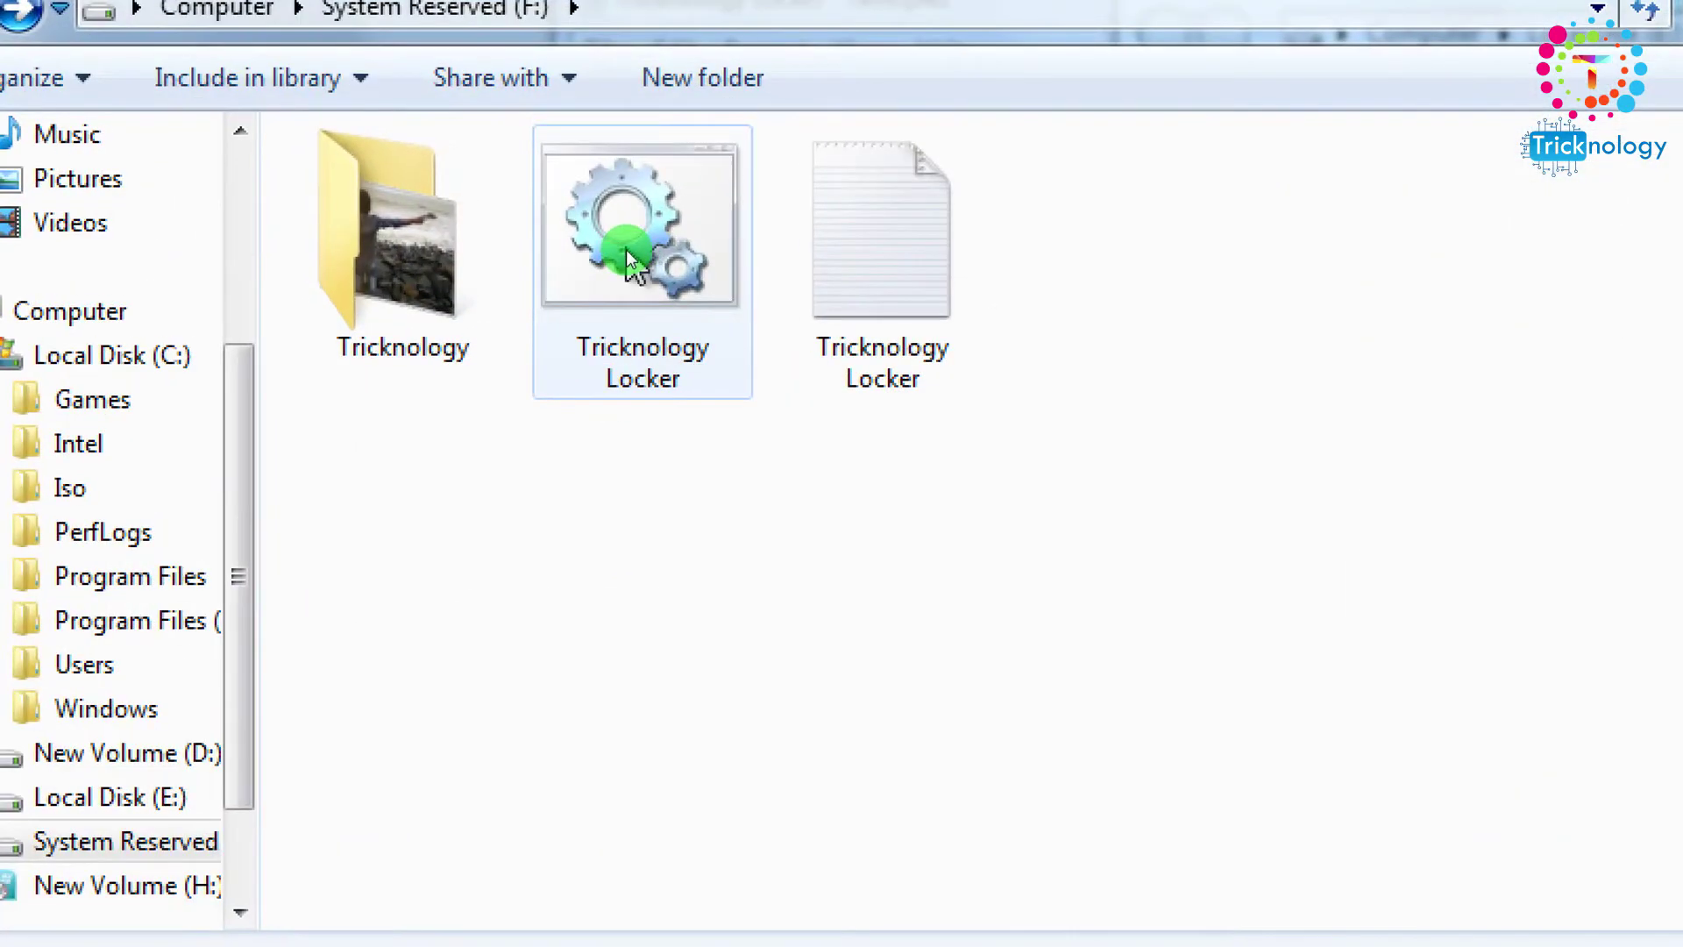
pyautogui.rightClick(626, 250)
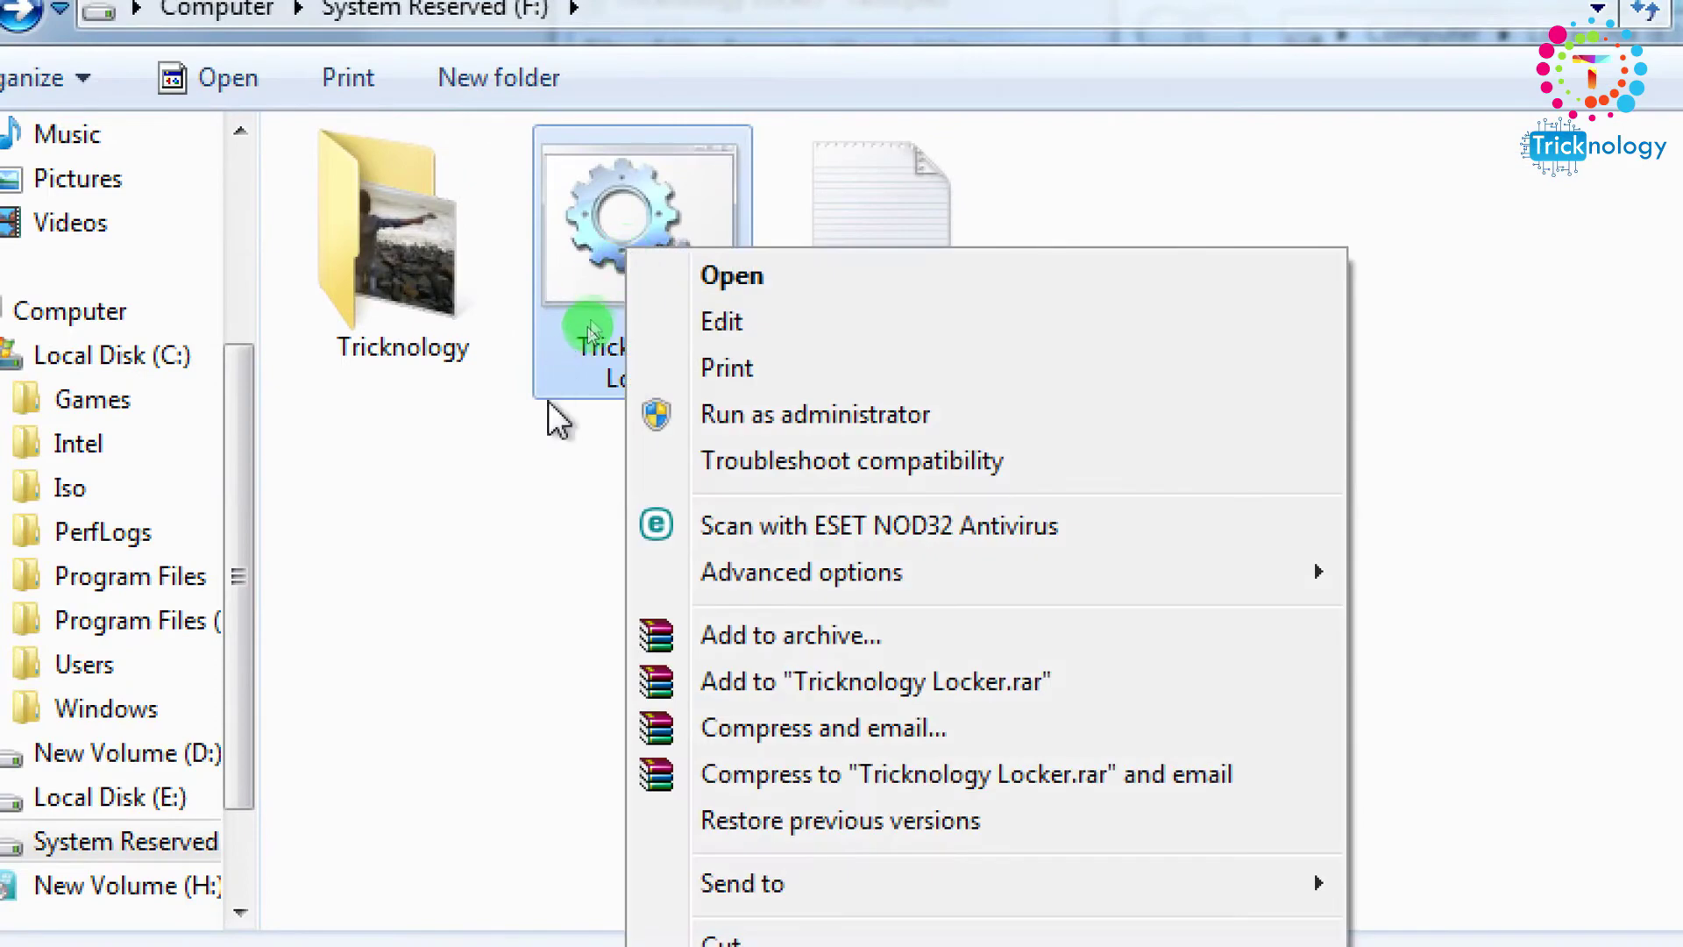
pyautogui.click(565, 372)
pyautogui.click(605, 355)
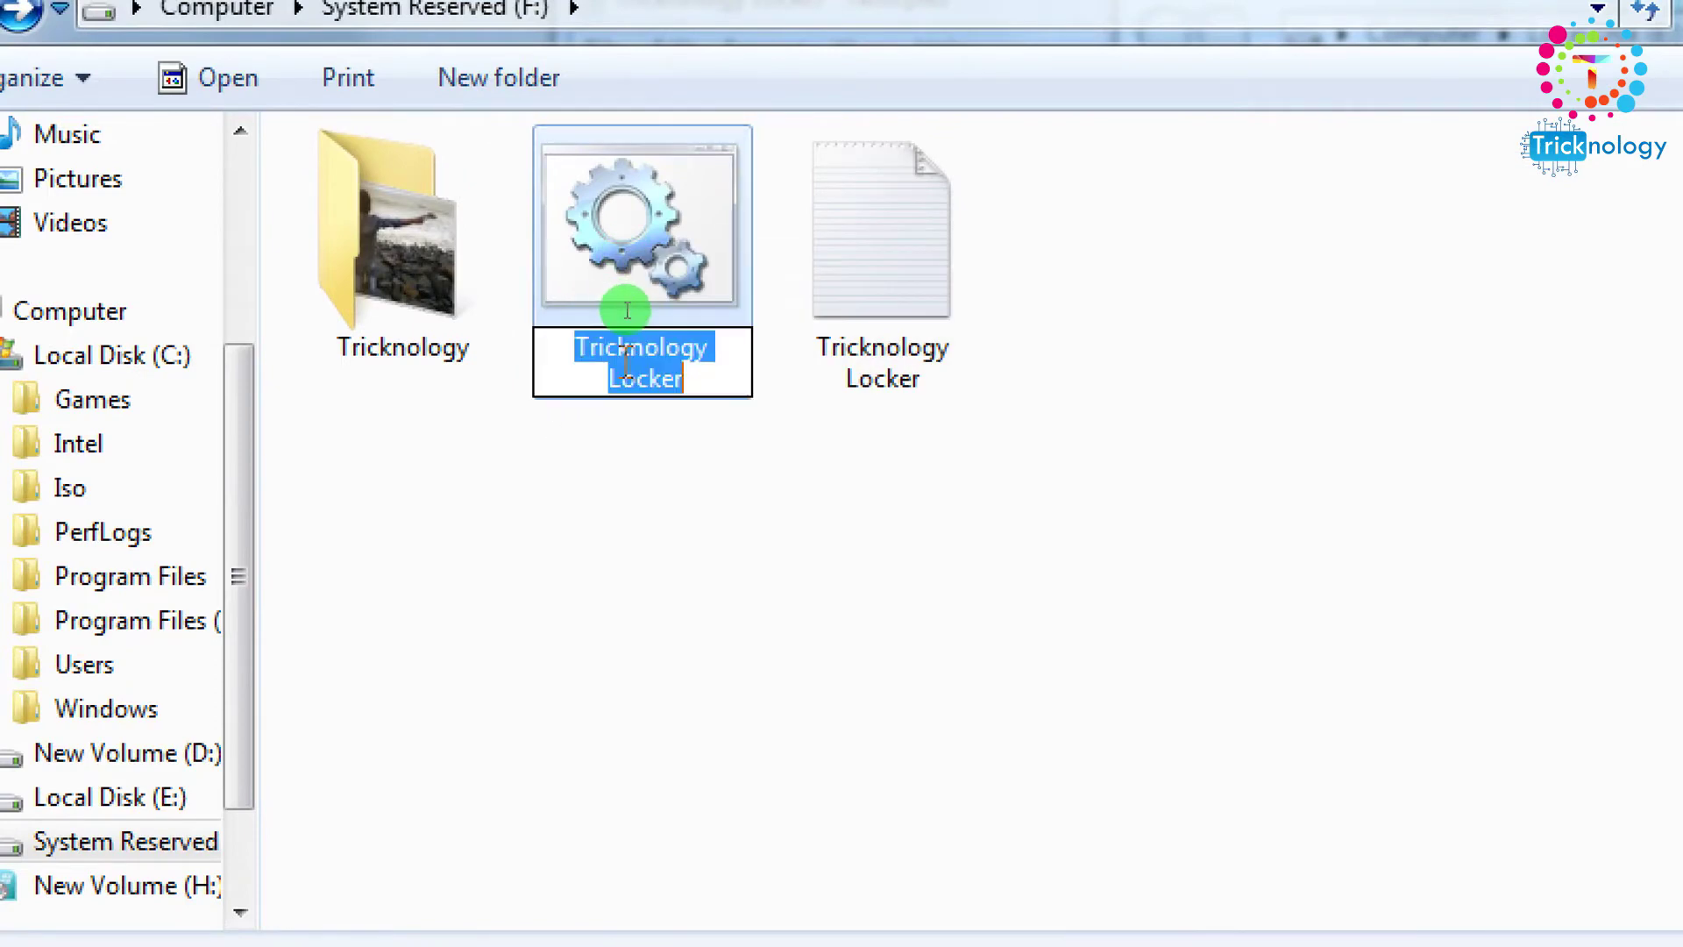
pyautogui.rightClick(679, 201)
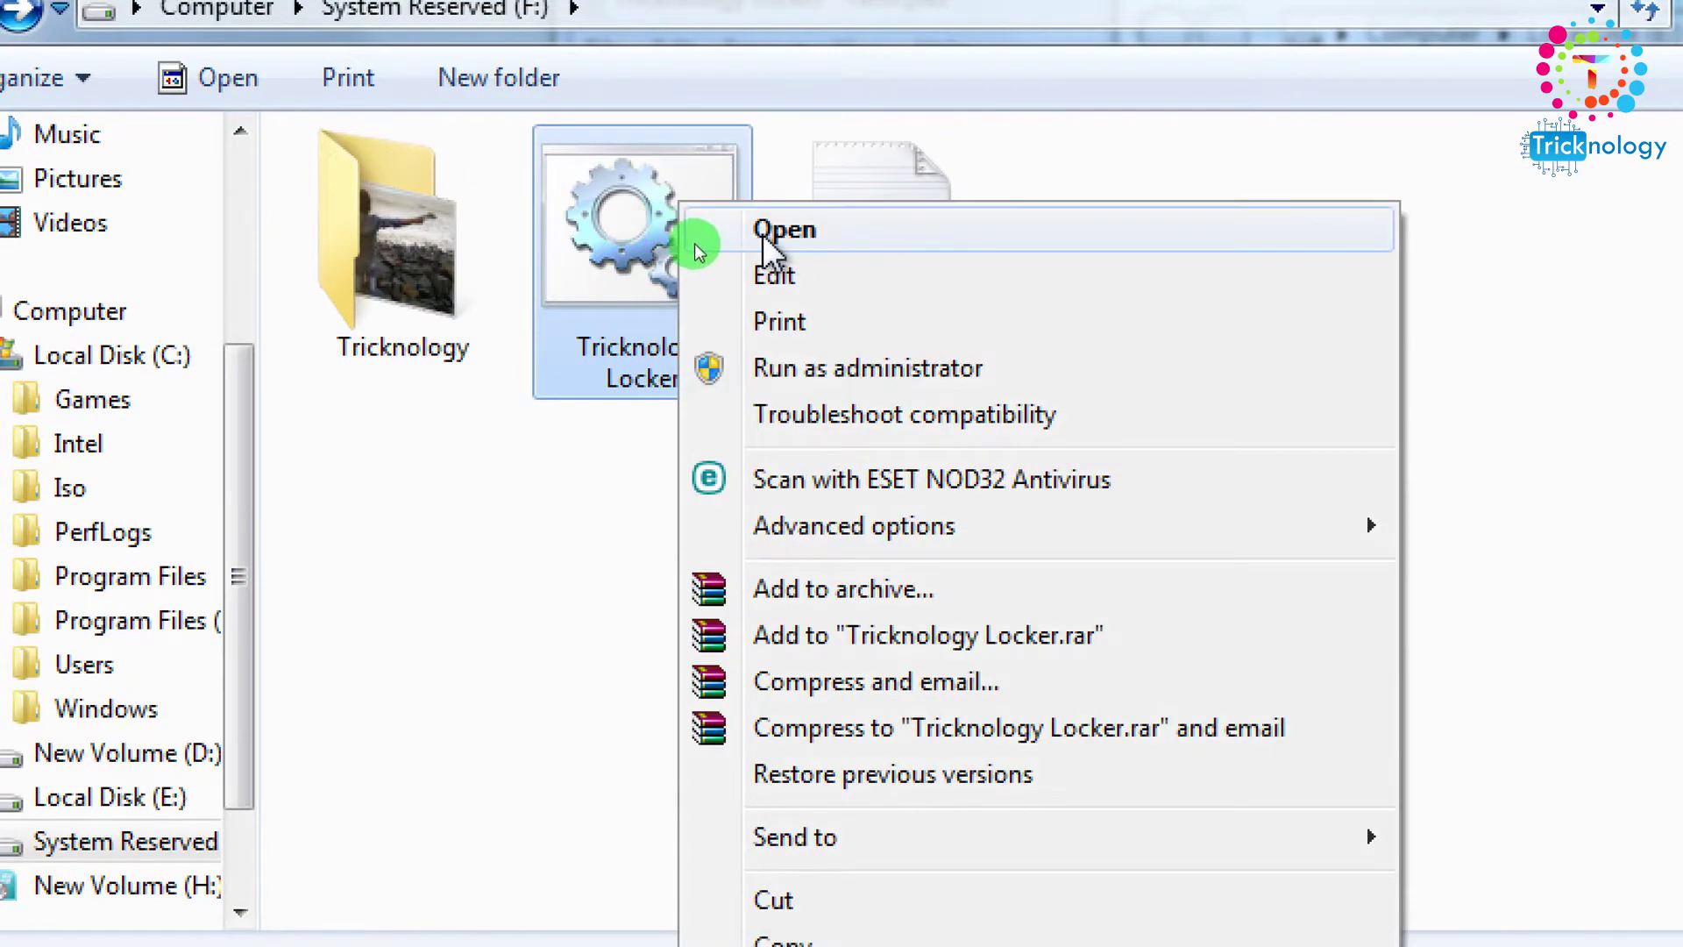
pyautogui.click(763, 230)
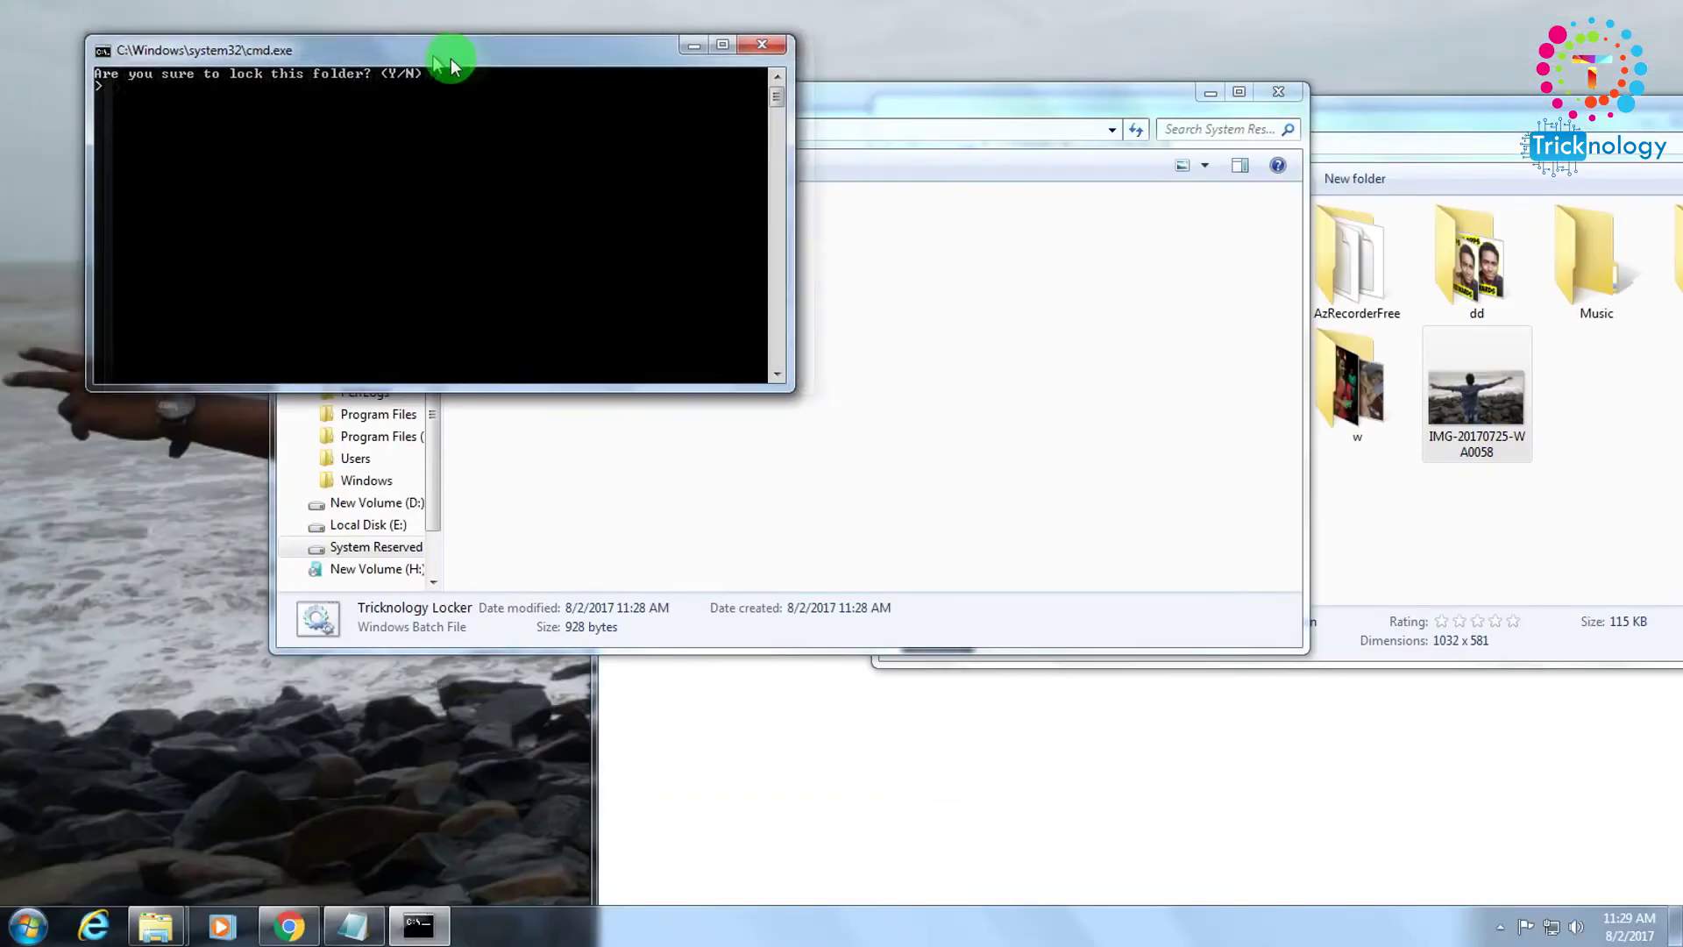
pyautogui.moveTo(451, 63); pyautogui.dragTo(1034, 309)
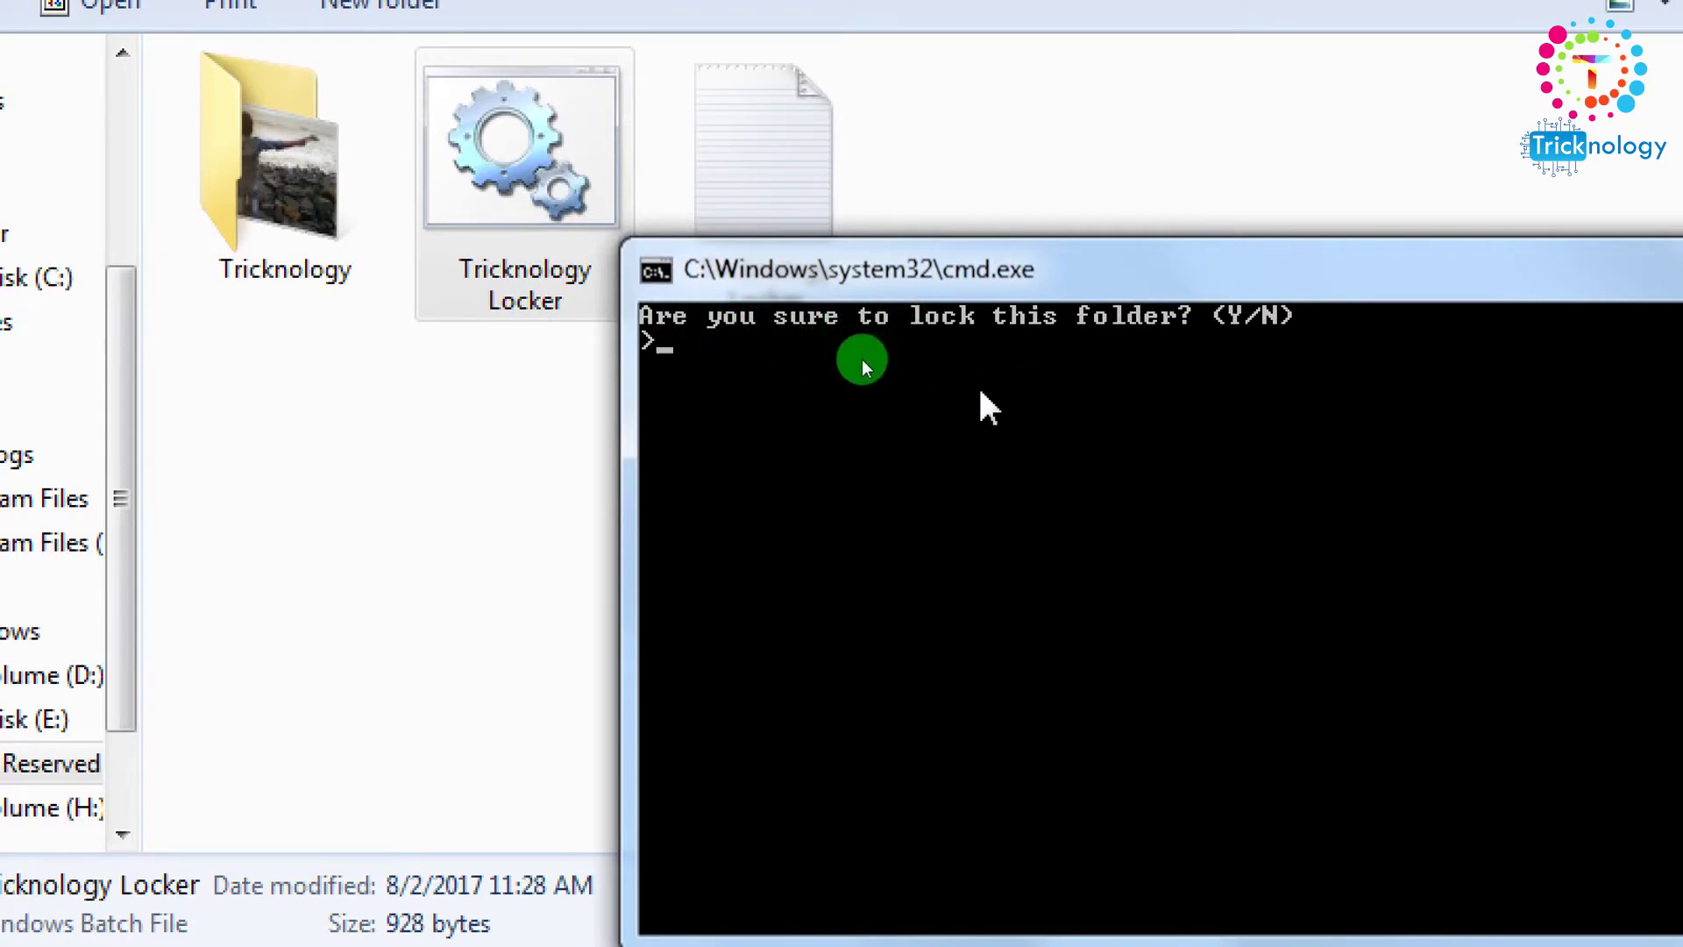
pyautogui.write('Y')
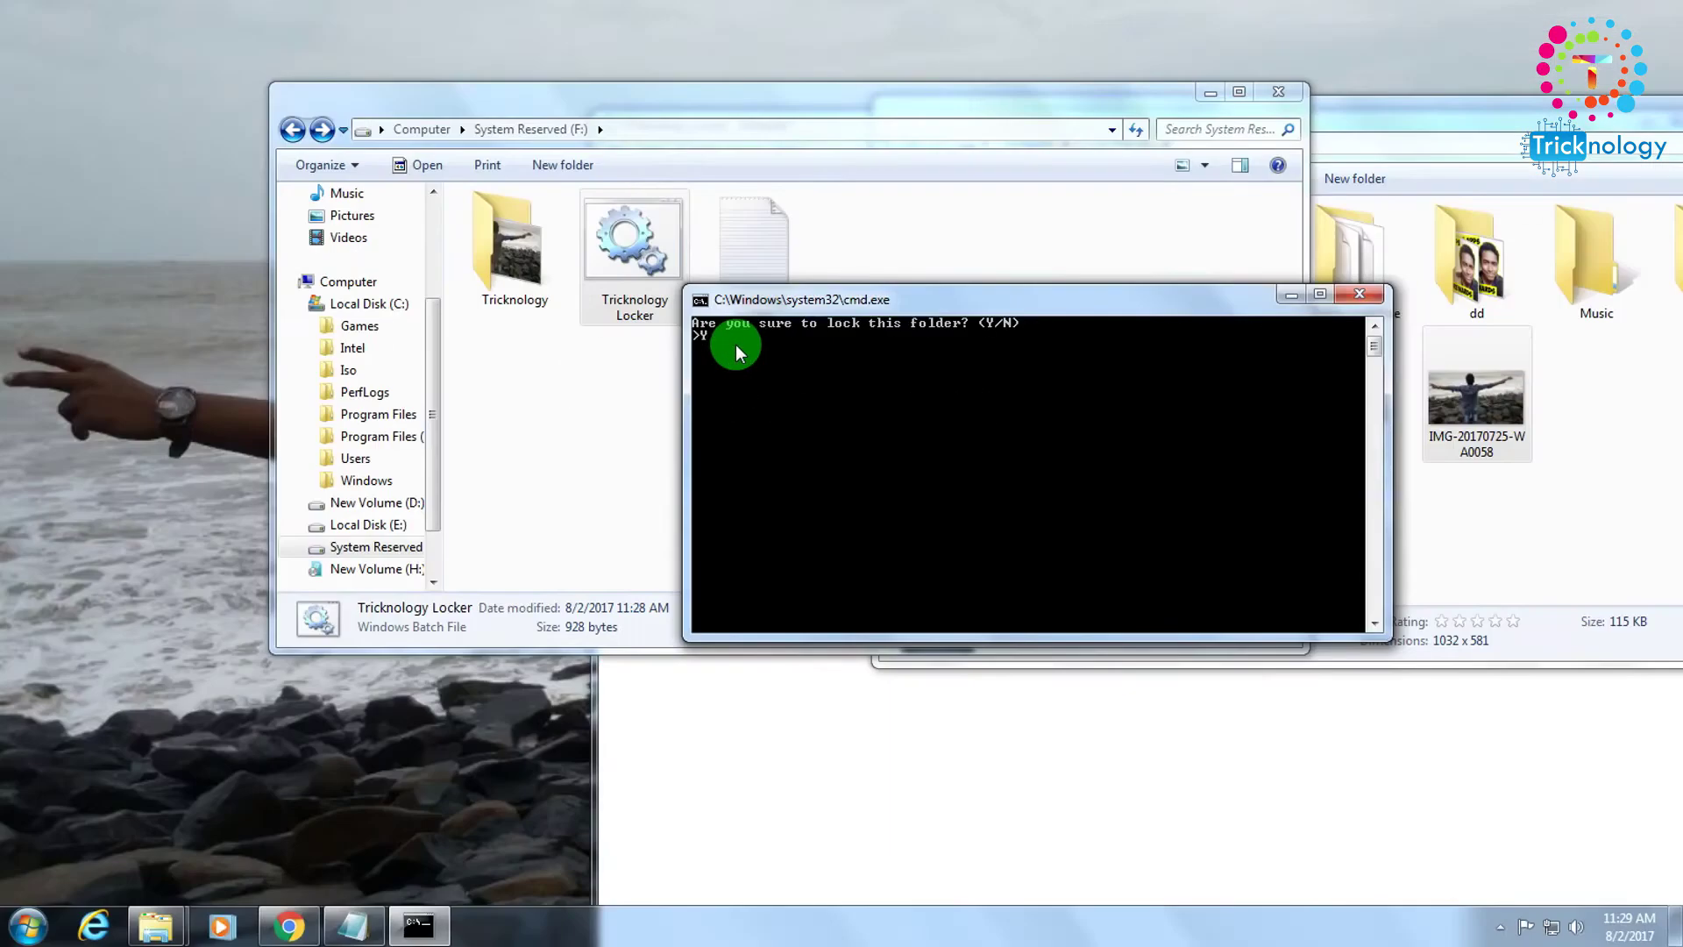
pyautogui.press('Return')
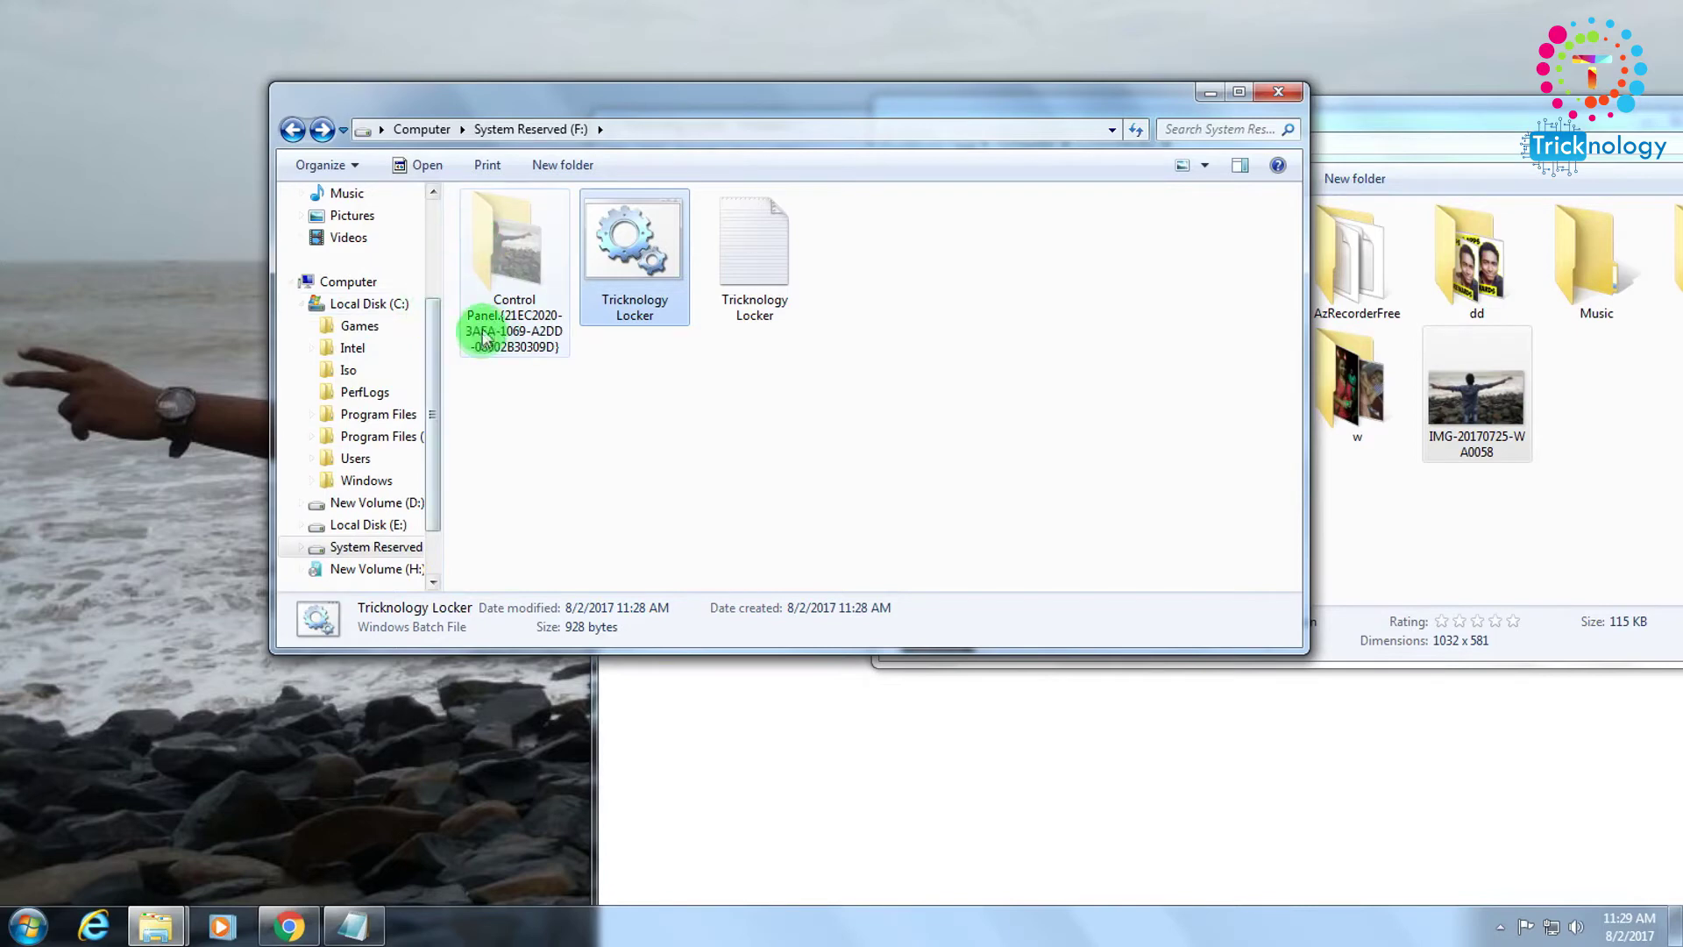
# Refresh the drive F: listing repeatedly until the locked Control Panel folder disappears.
pyautogui.rightClick(699, 366)
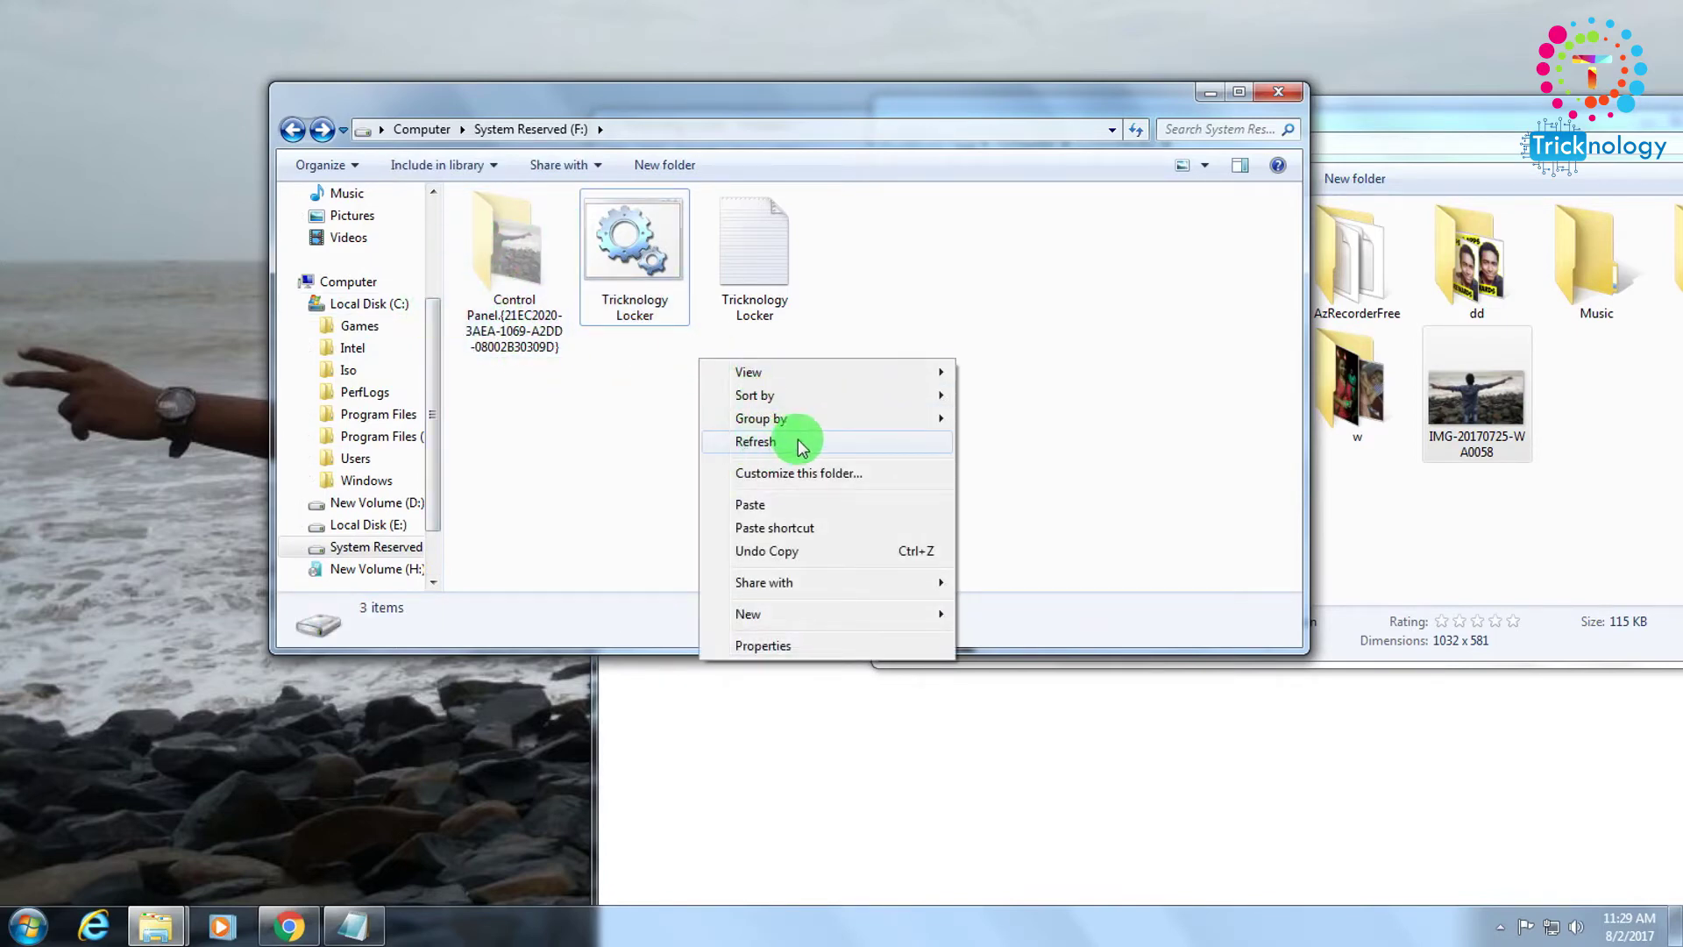
pyautogui.click(801, 444)
pyautogui.rightClick(723, 385)
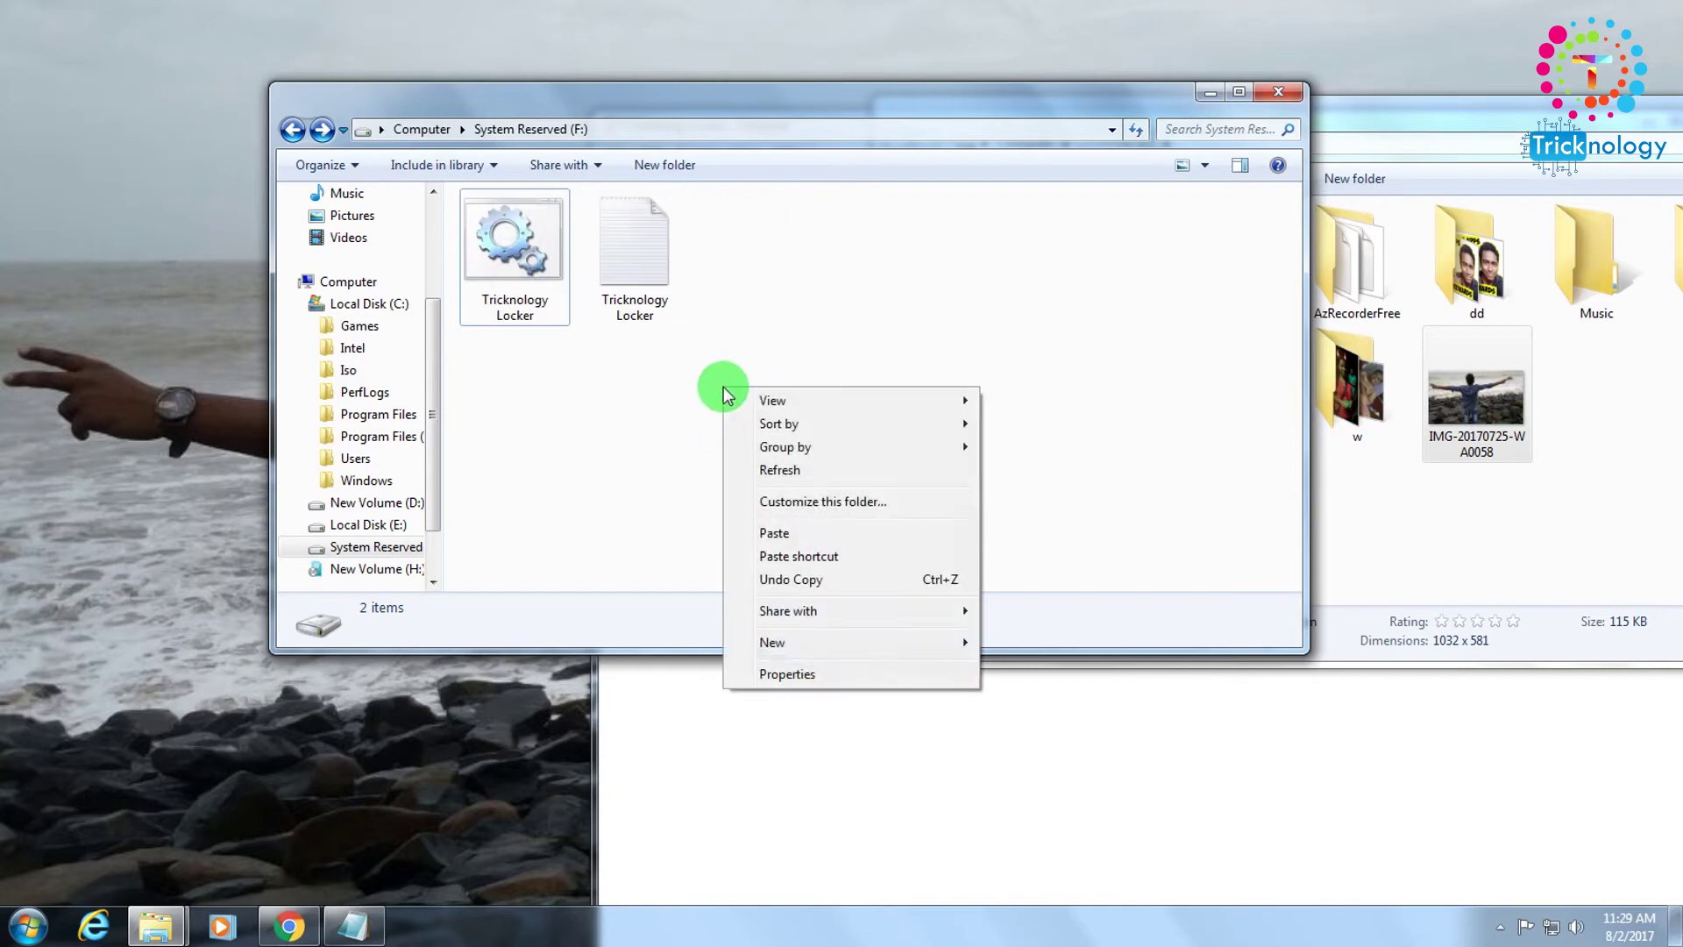
pyautogui.click(751, 472)
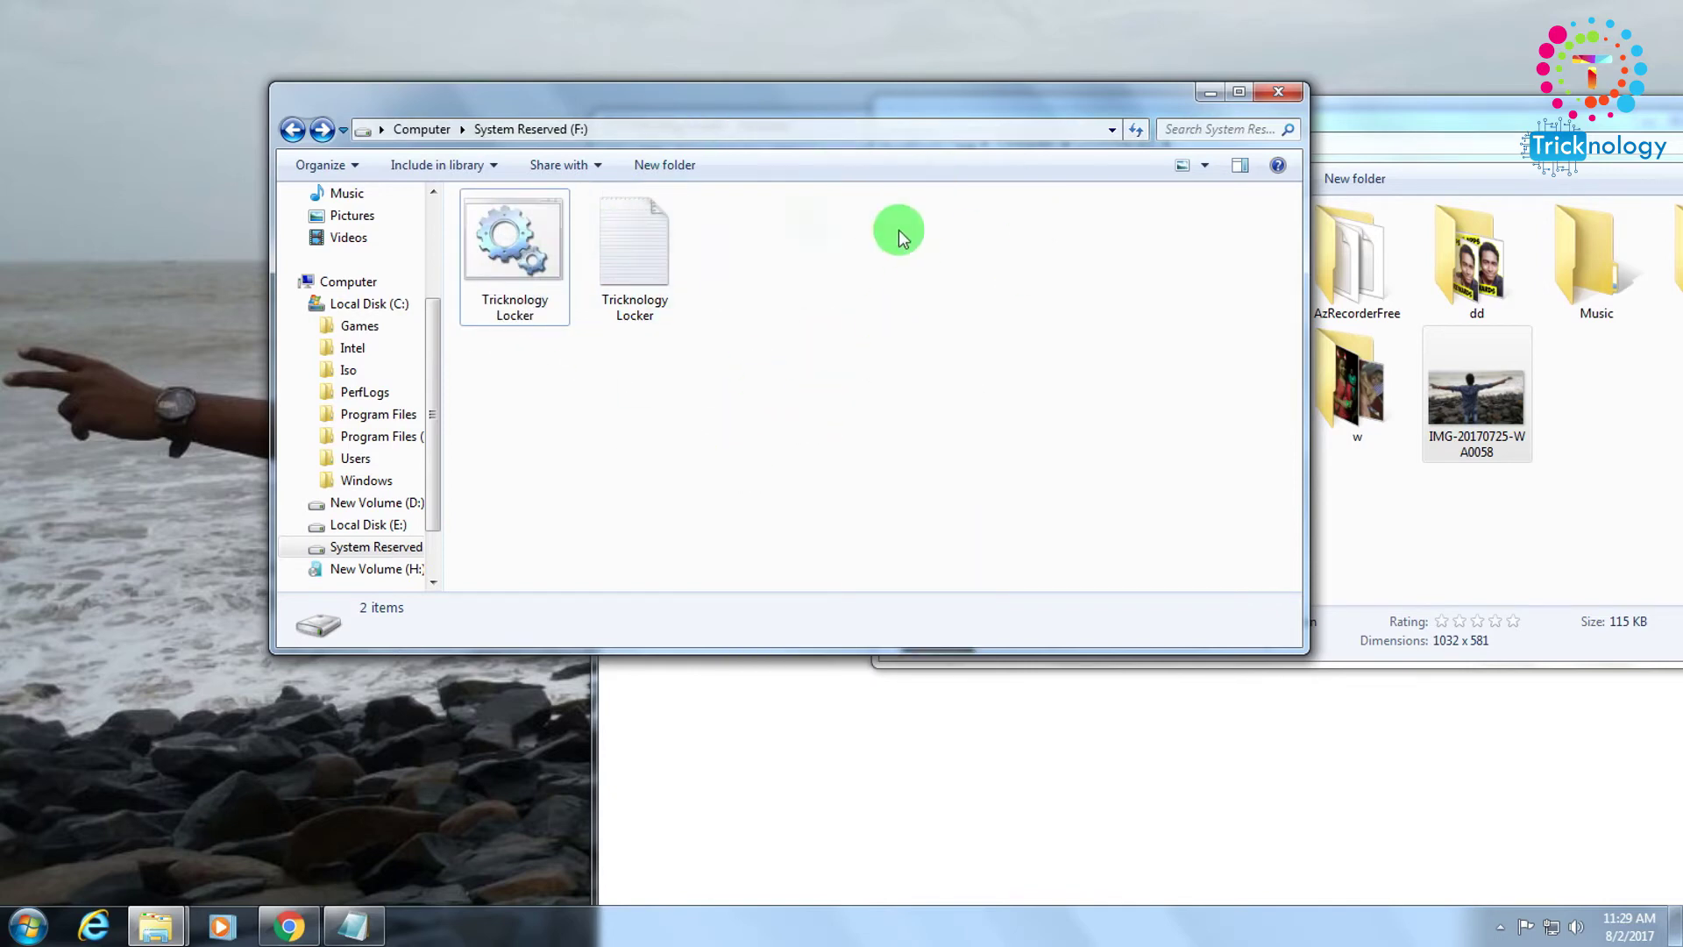
pyautogui.rightClick(809, 335)
pyautogui.click(855, 413)
pyautogui.rightClick(773, 308)
pyautogui.click(824, 395)
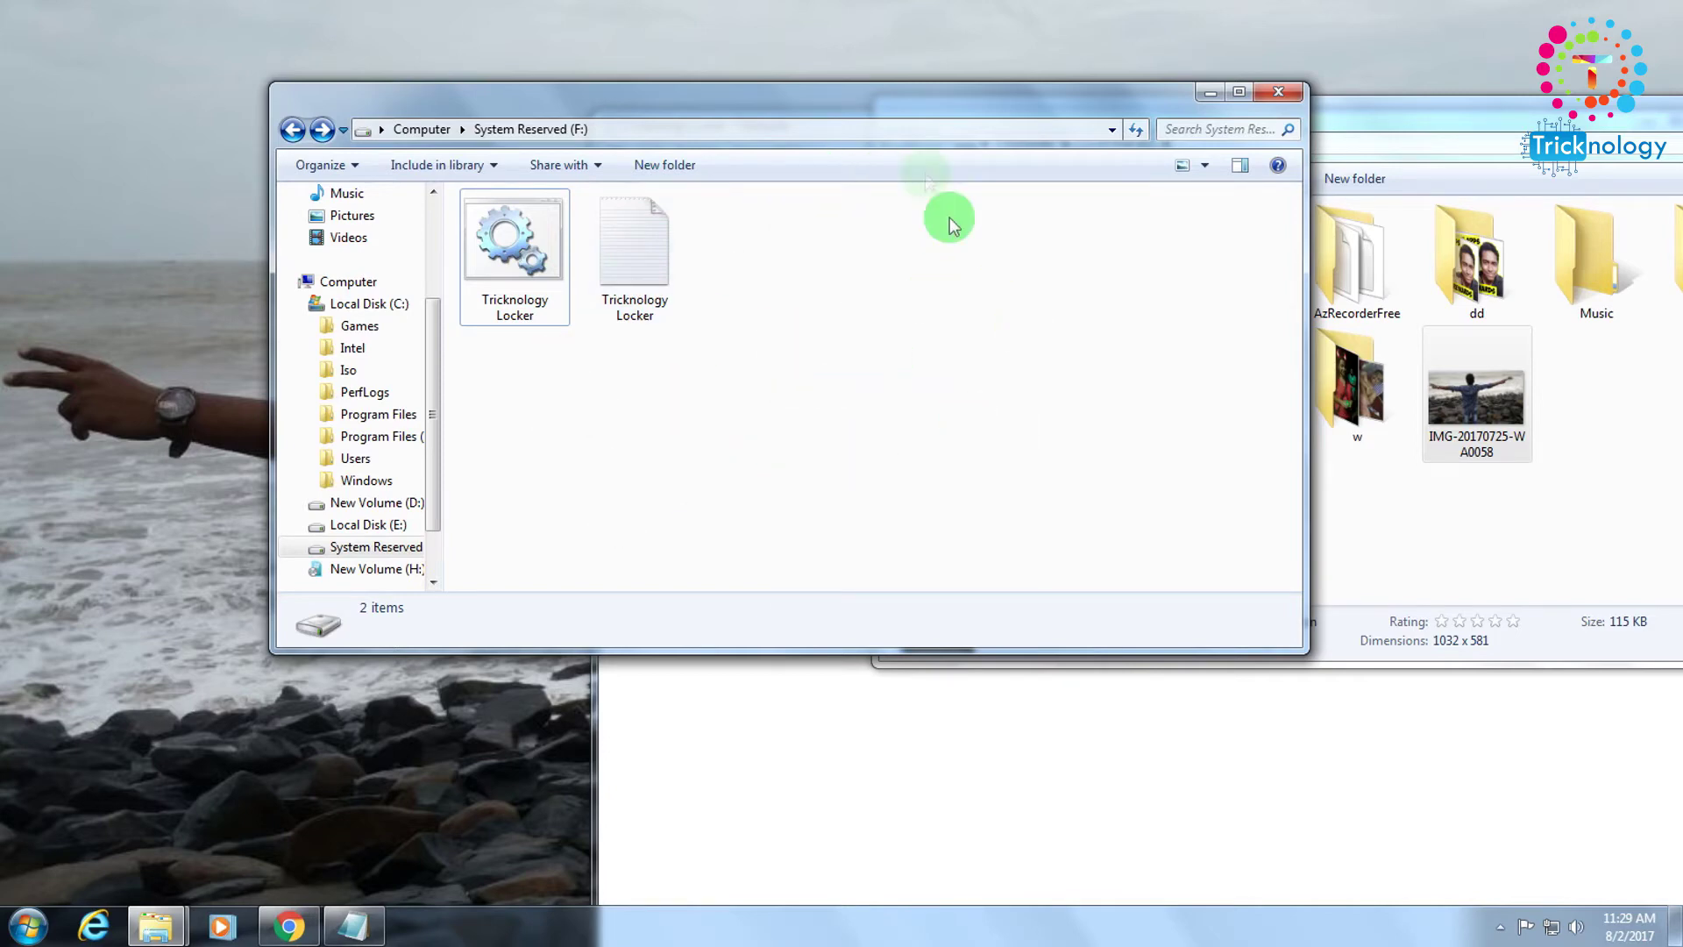
pyautogui.moveTo(697, 109); pyautogui.dragTo(623, 110)
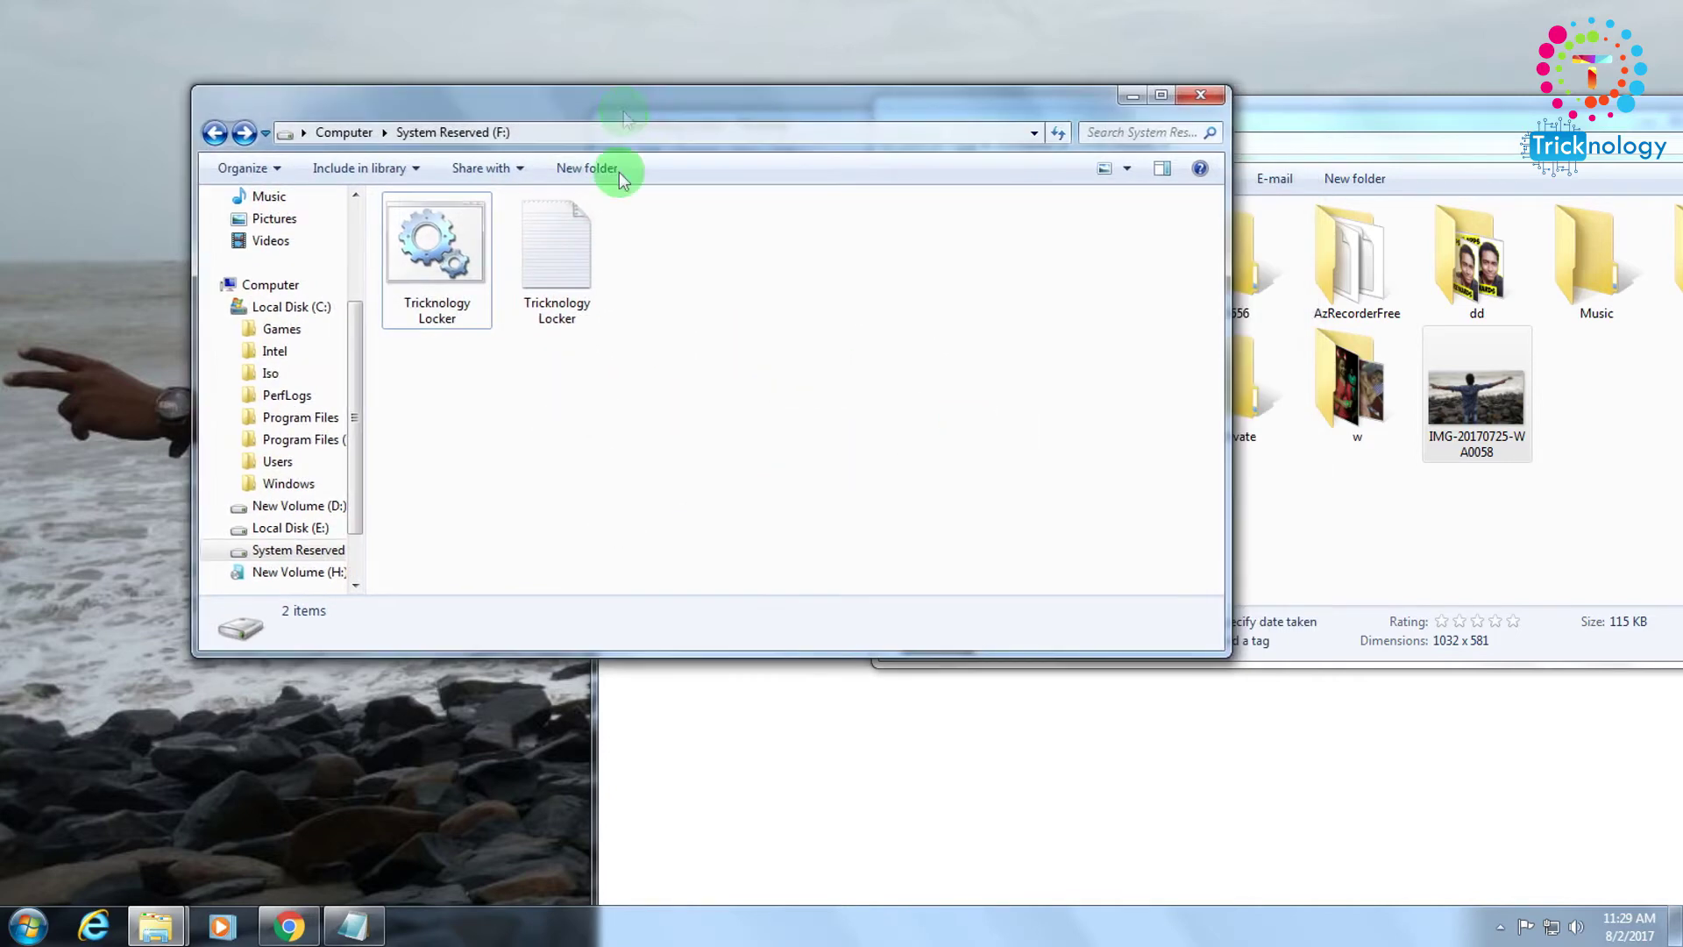
pyautogui.rightClick(441, 266)
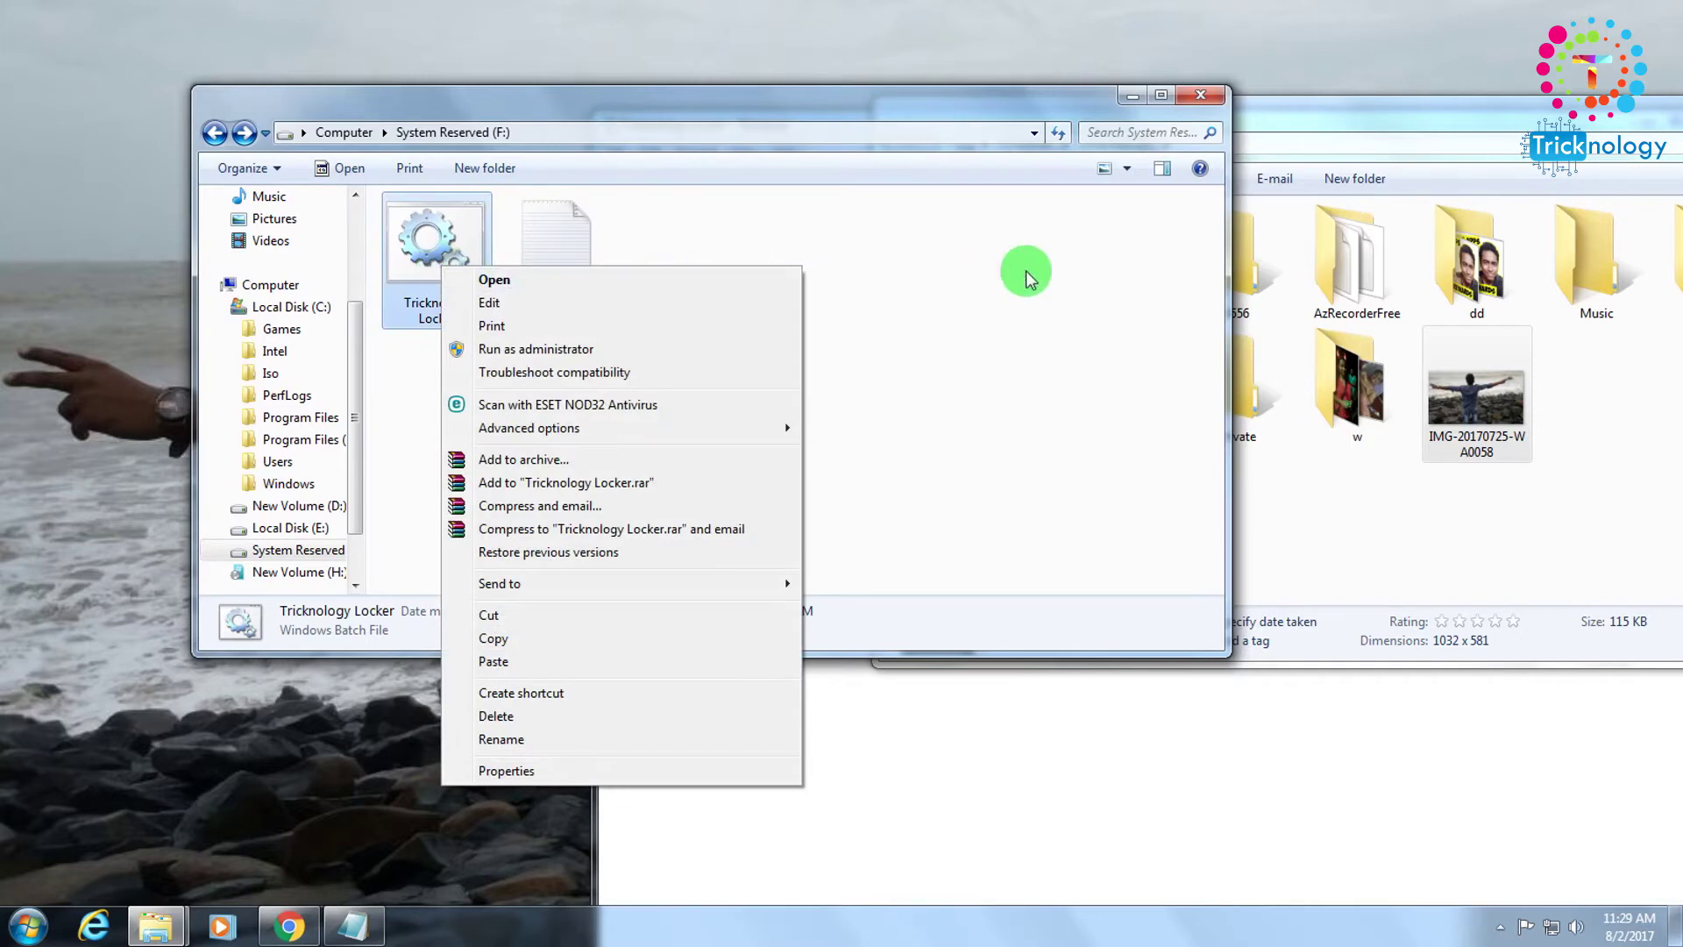
pyautogui.click(1022, 273)
# Run Tricknology Locker again and enter the unlock password at the console prompt.
pyautogui.rightClick(872, 299)
pyautogui.rightClick(400, 249)
pyautogui.click(365, 293)
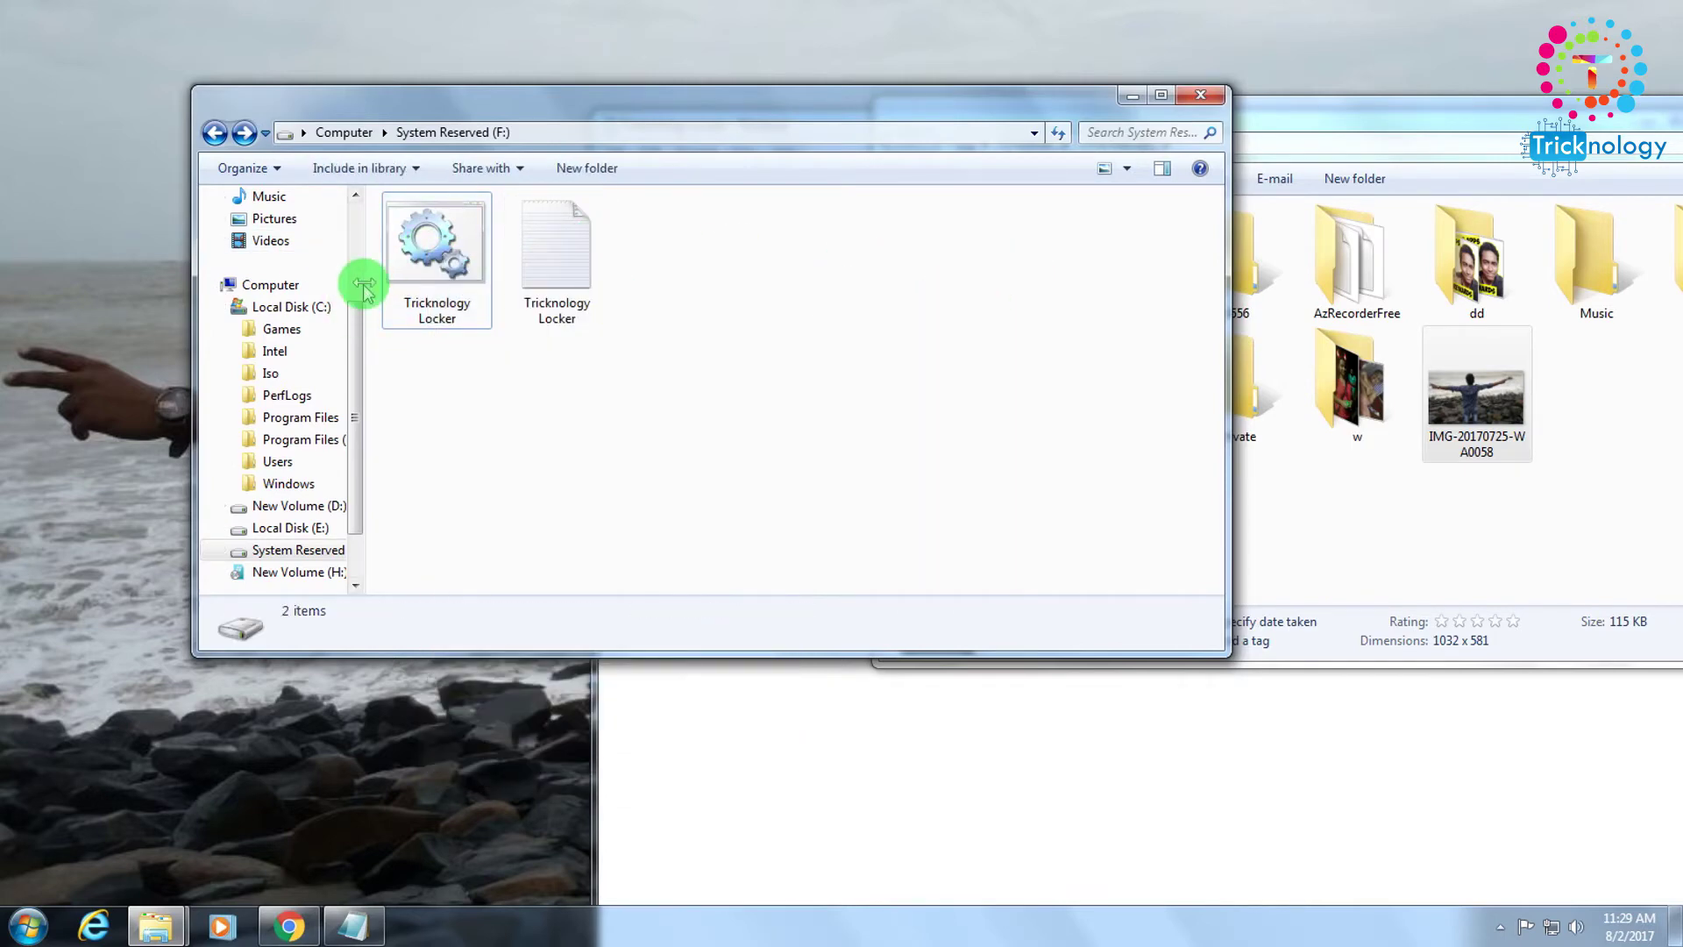
pyautogui.rightClick(446, 263)
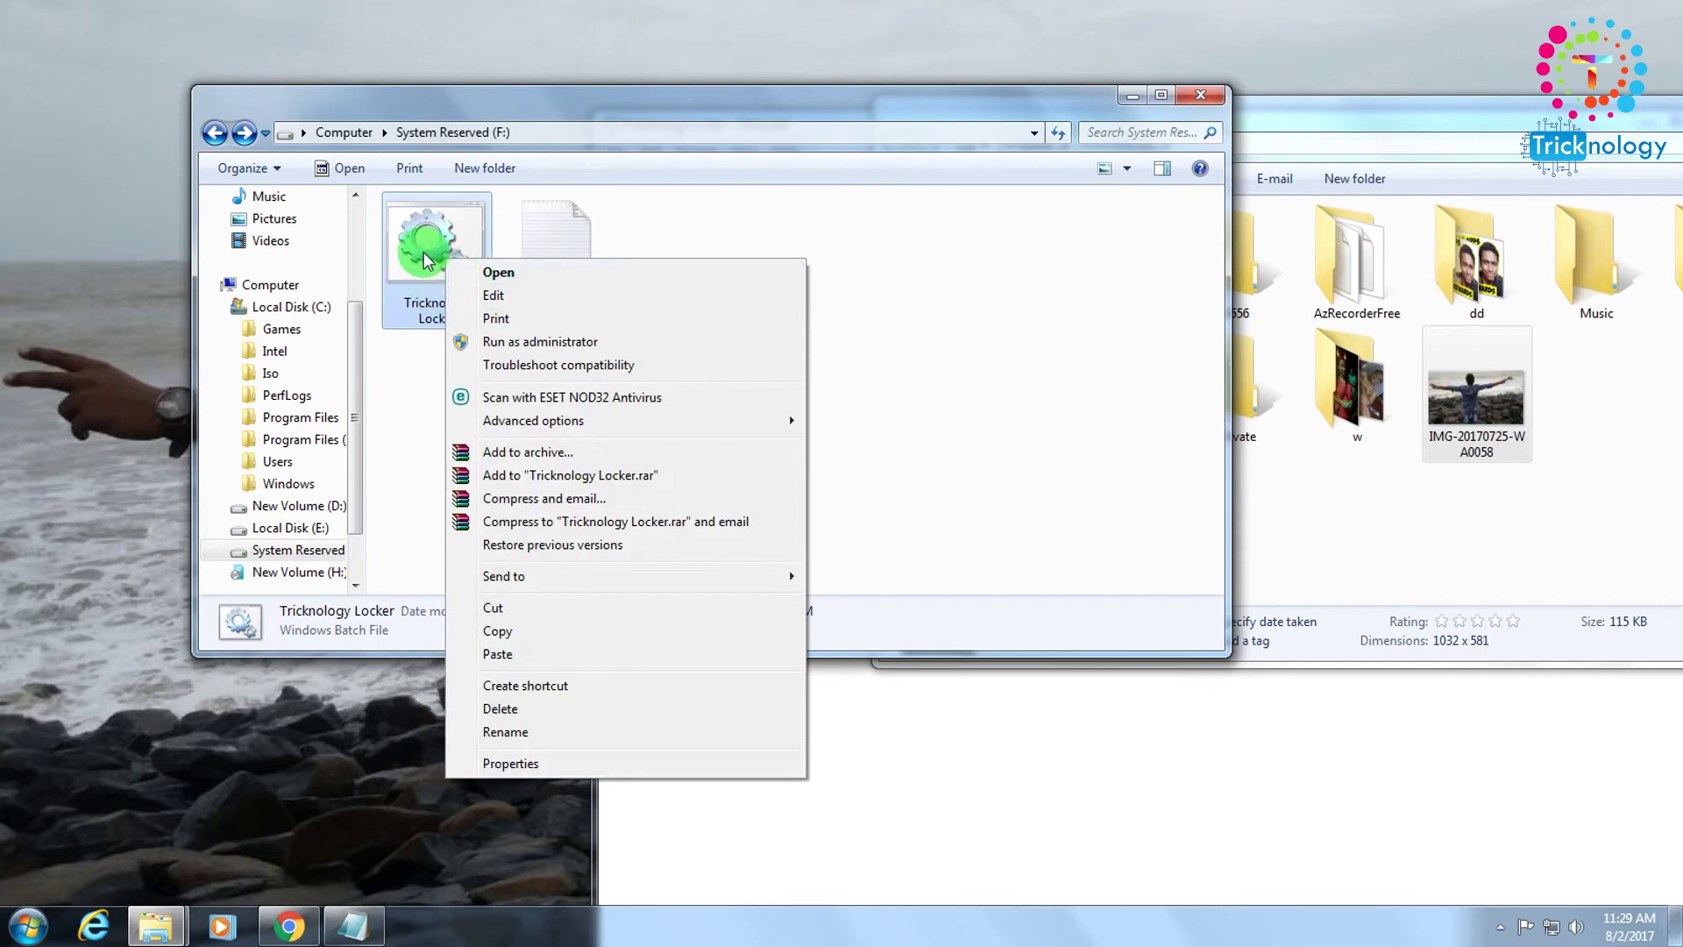
pyautogui.click(424, 254)
pyautogui.rightClick(424, 251)
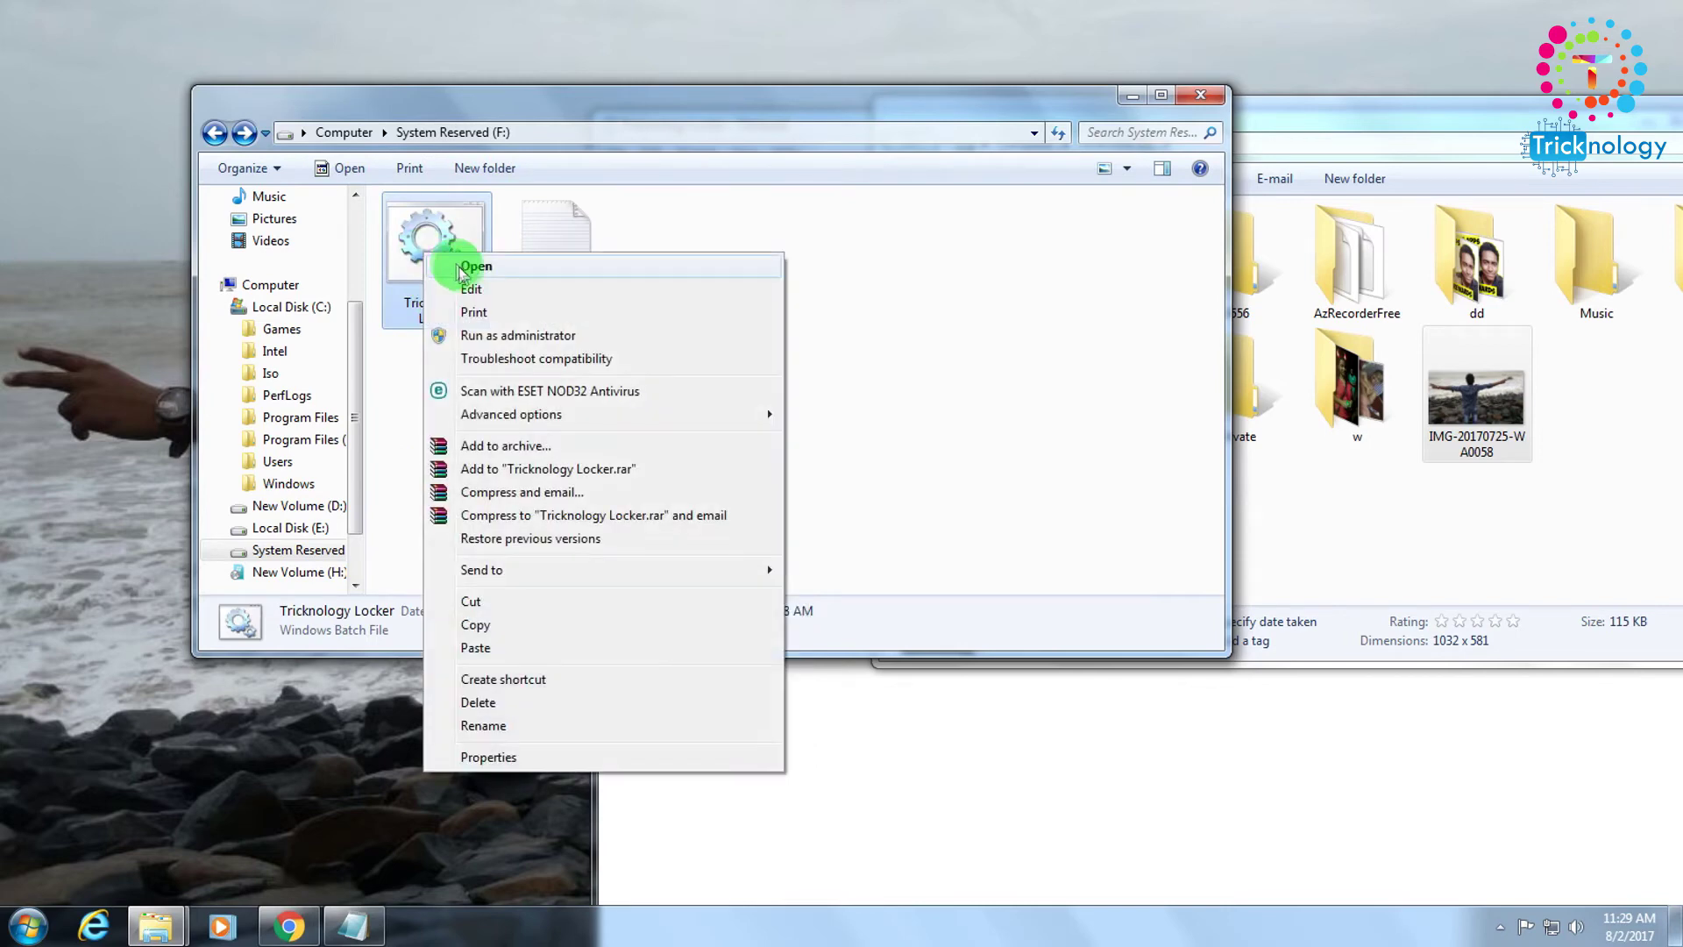
pyautogui.click(458, 268)
pyautogui.moveTo(517, 78); pyautogui.dragTo(1052, 242)
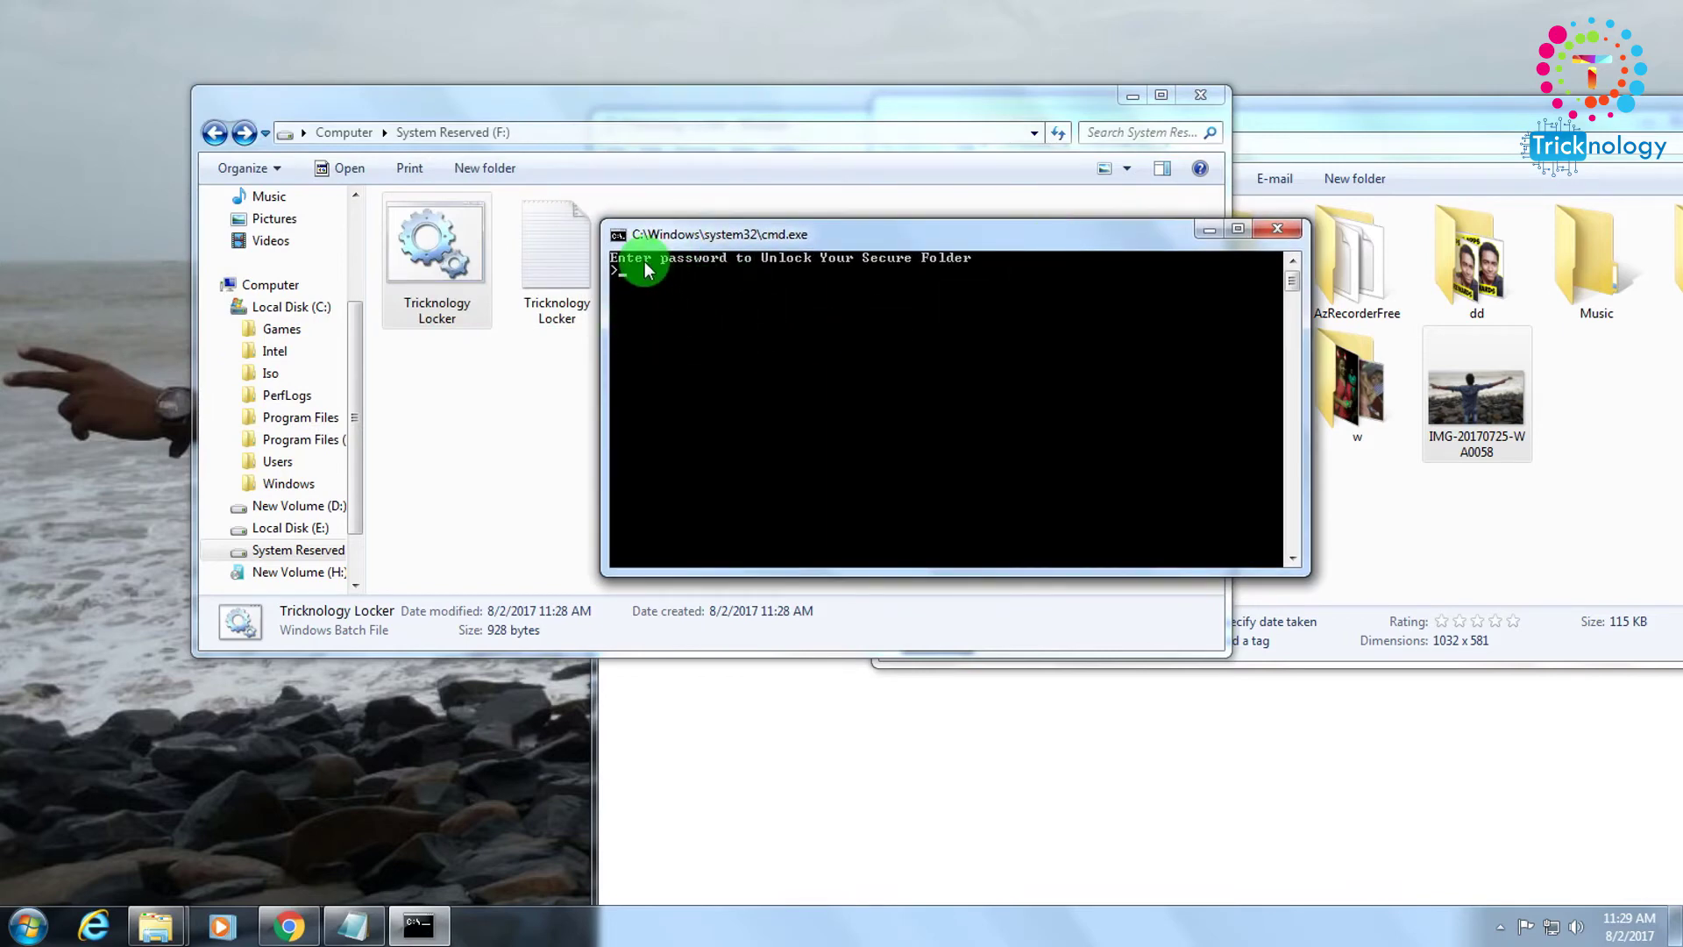
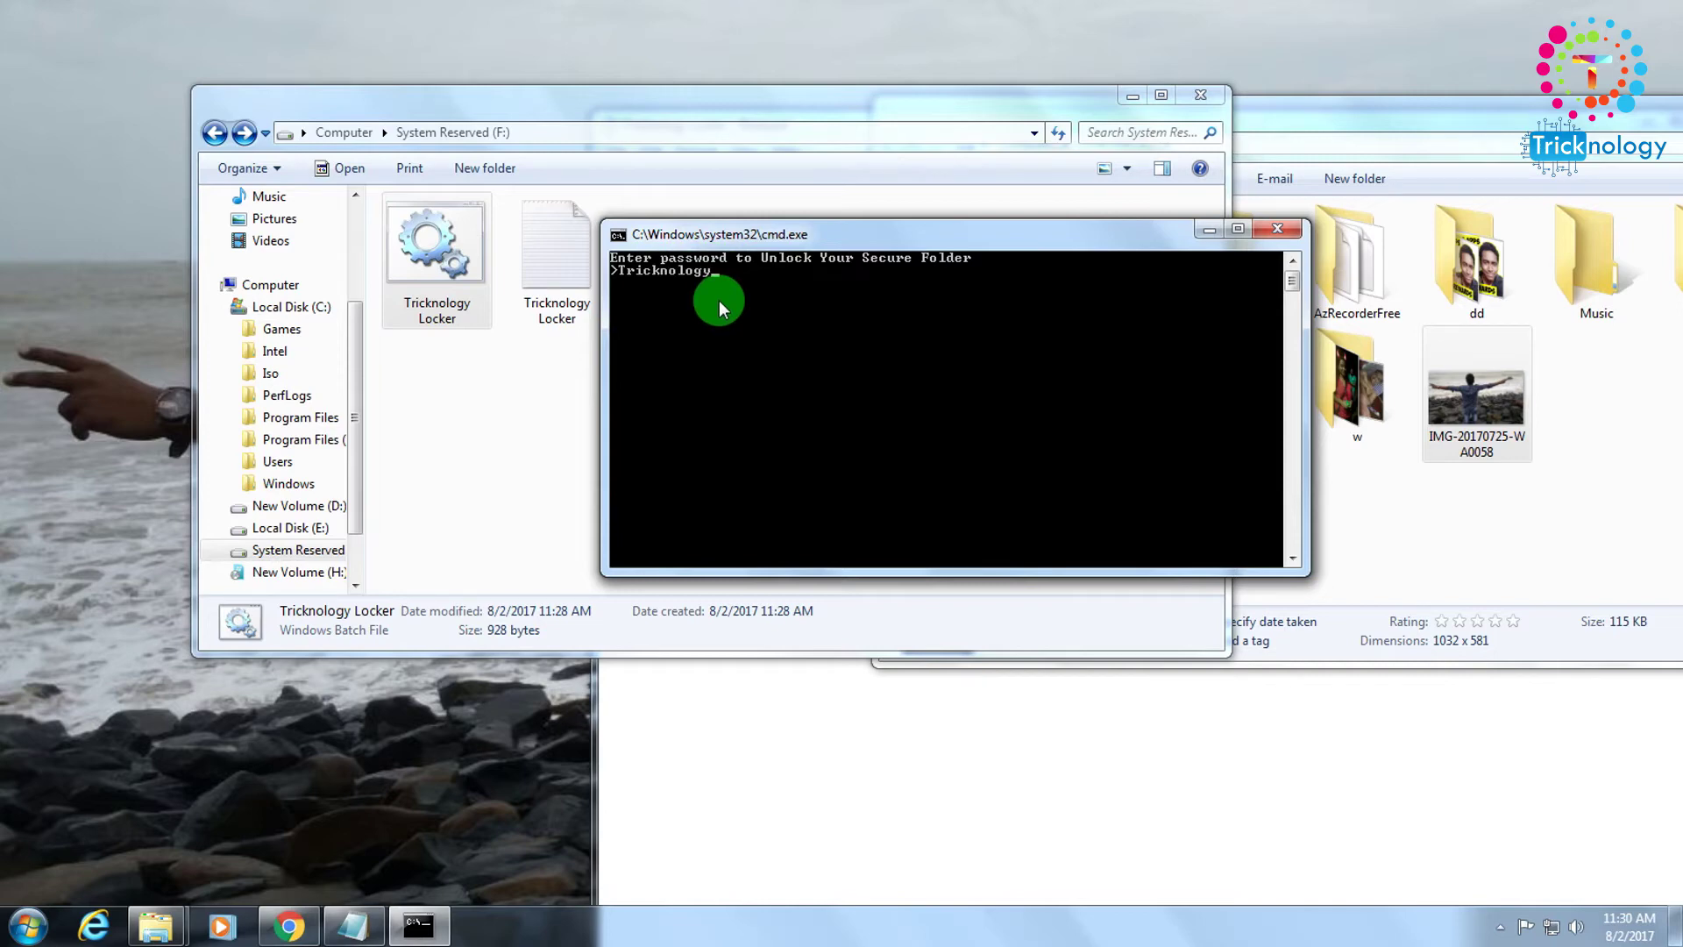
pyautogui.press('Return')
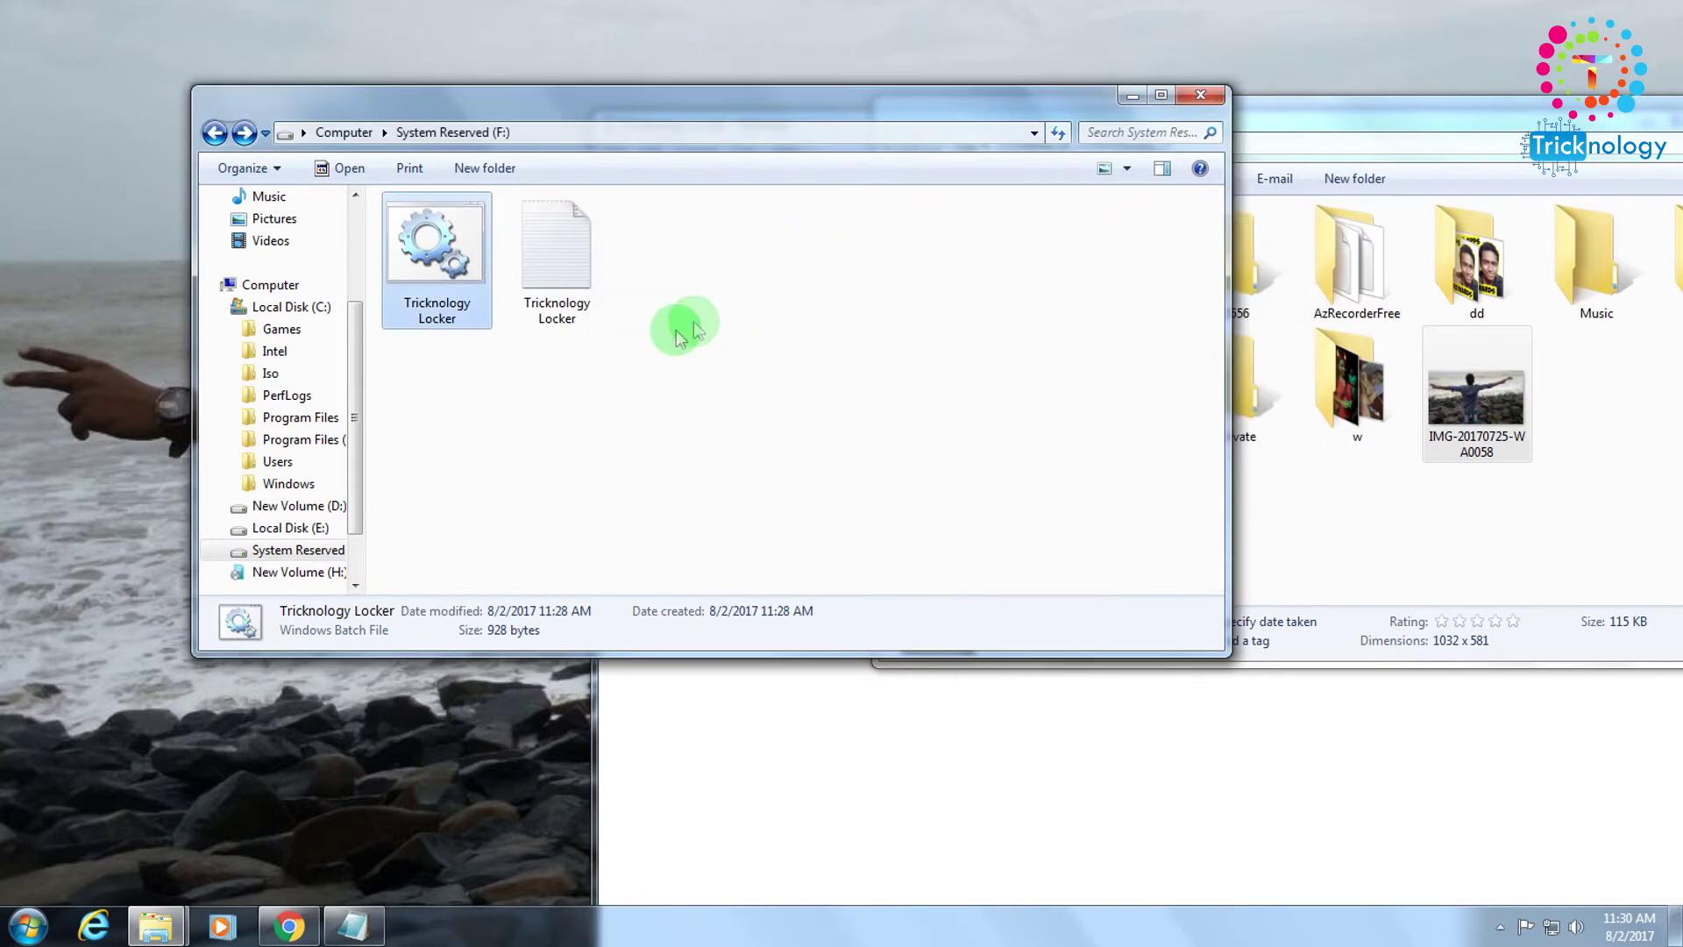
# Open the unlocked Tricknology folder, preview IMG-20170725-WA0058 in Windows Photo Viewer, then close the viewer.
pyautogui.doubleClick(693, 311)
pyautogui.rightClick(467, 243)
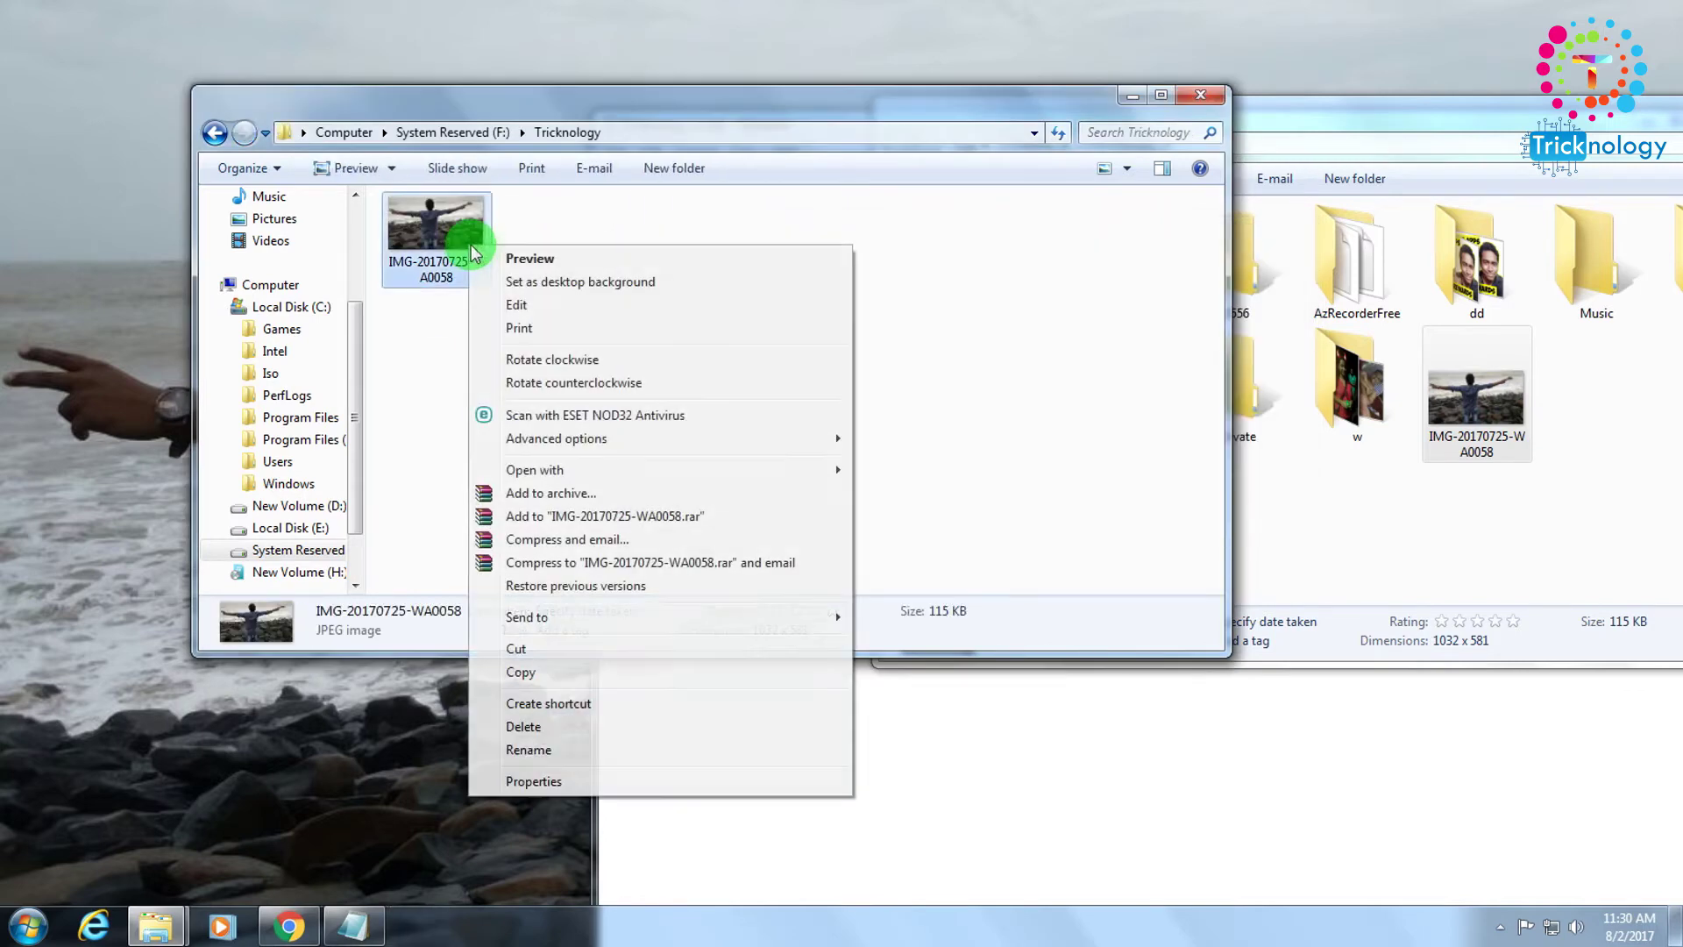
pyautogui.click(568, 260)
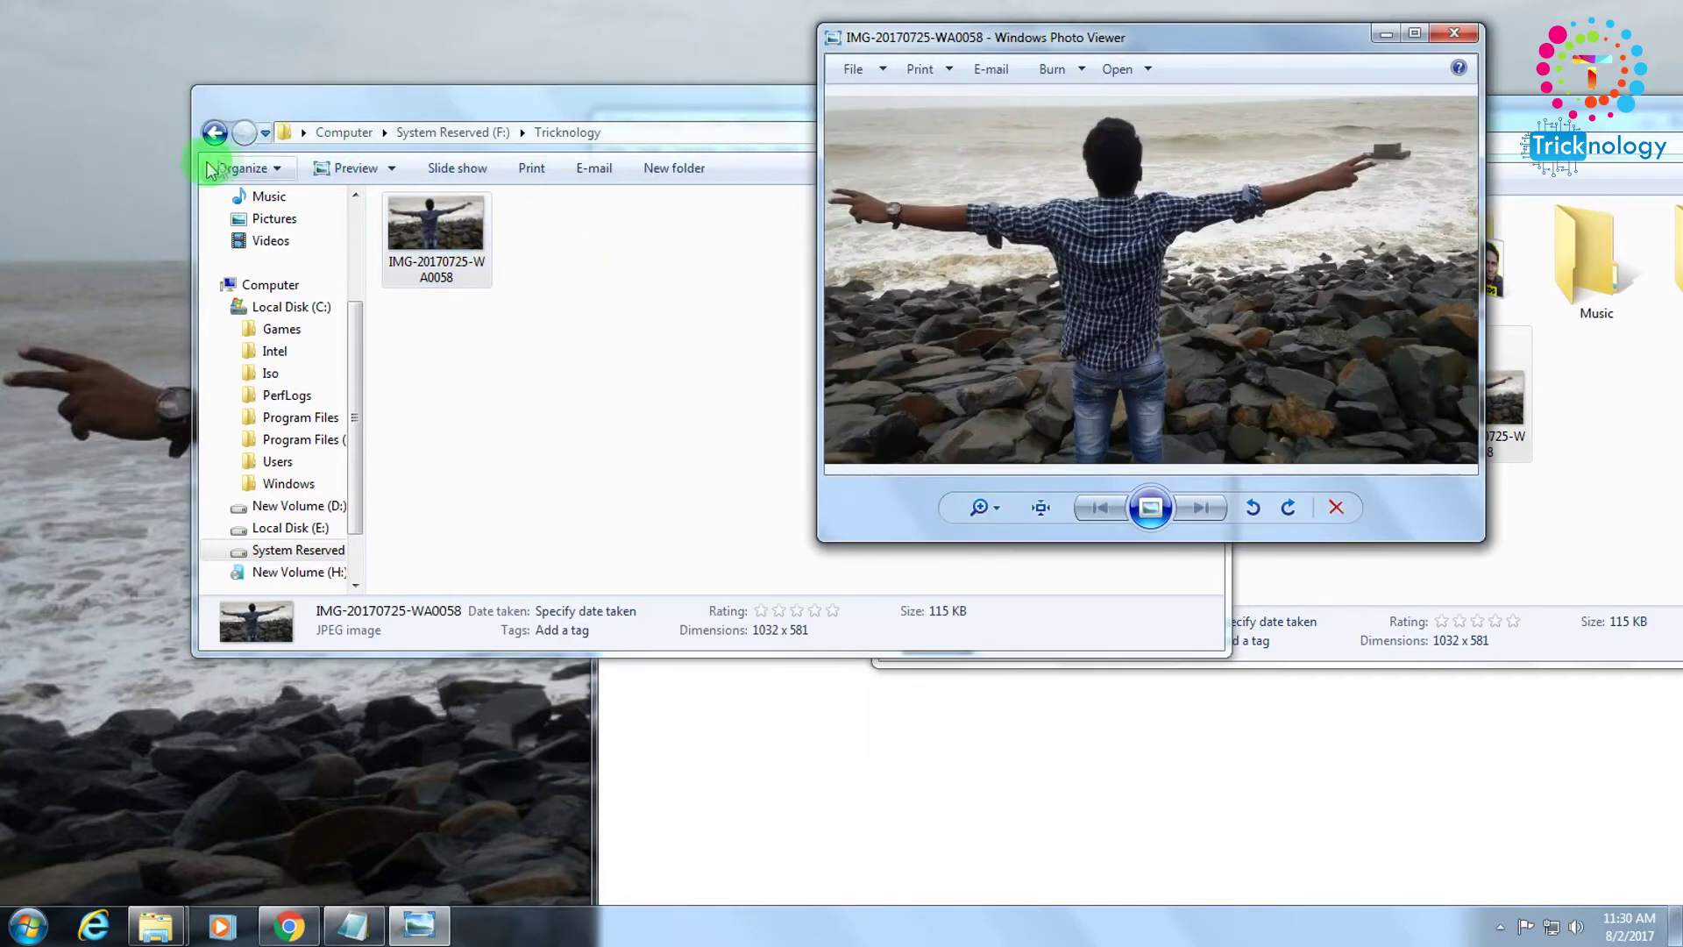
pyautogui.click(213, 133)
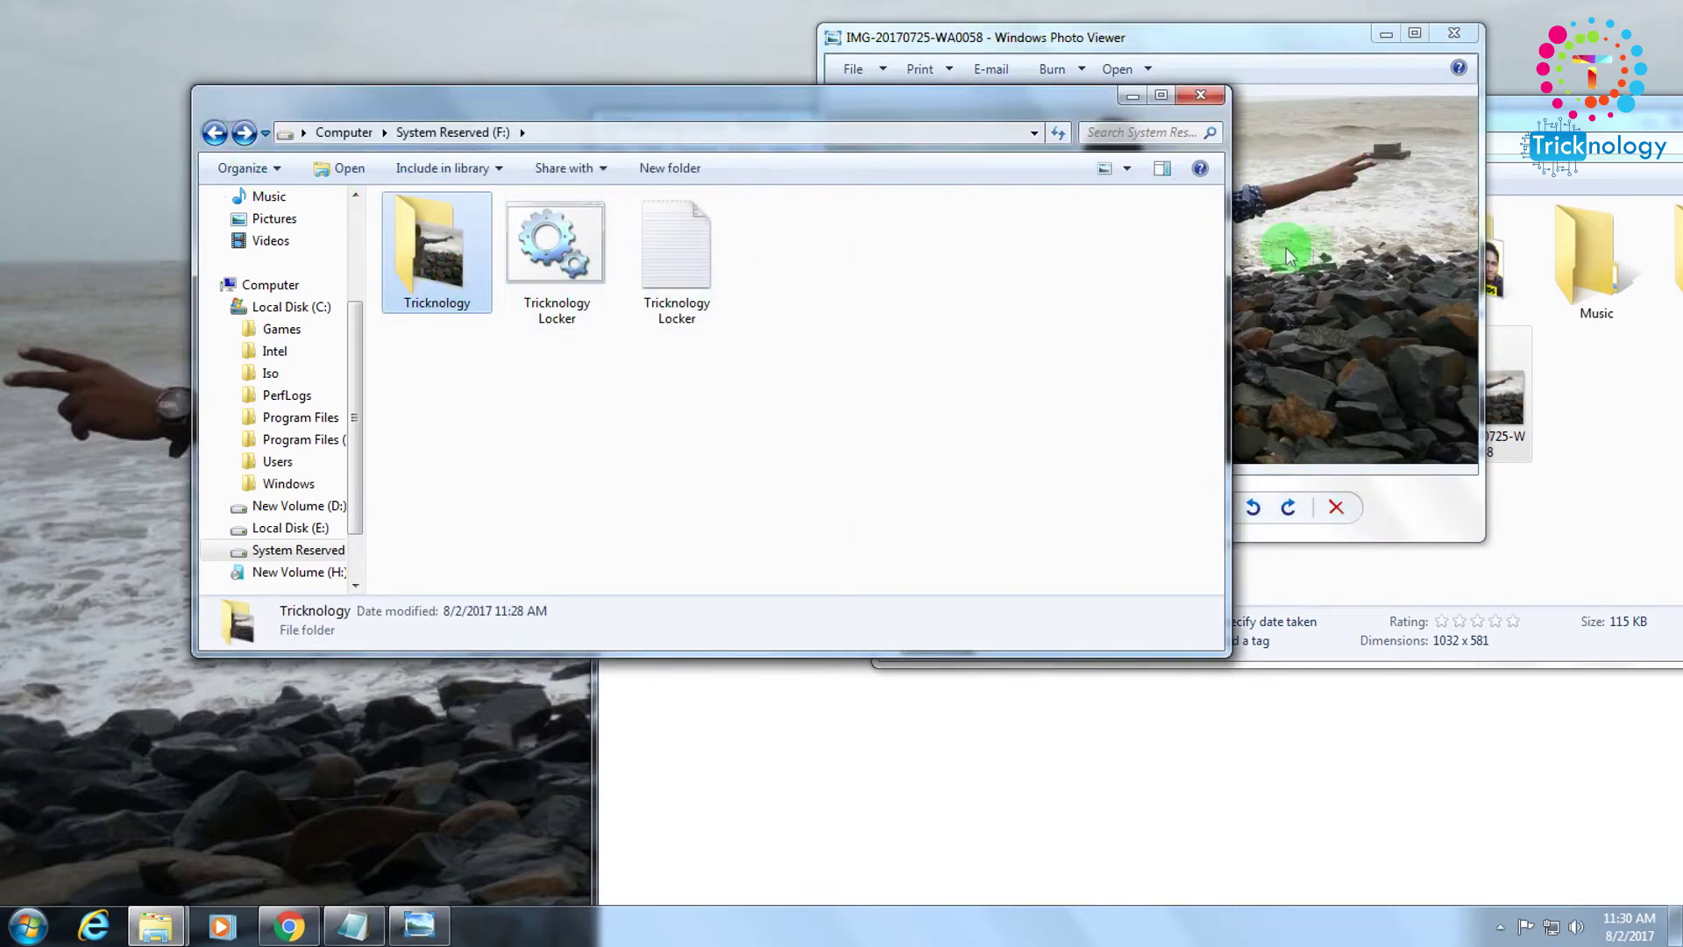
pyautogui.click(1277, 245)
pyautogui.click(1455, 34)
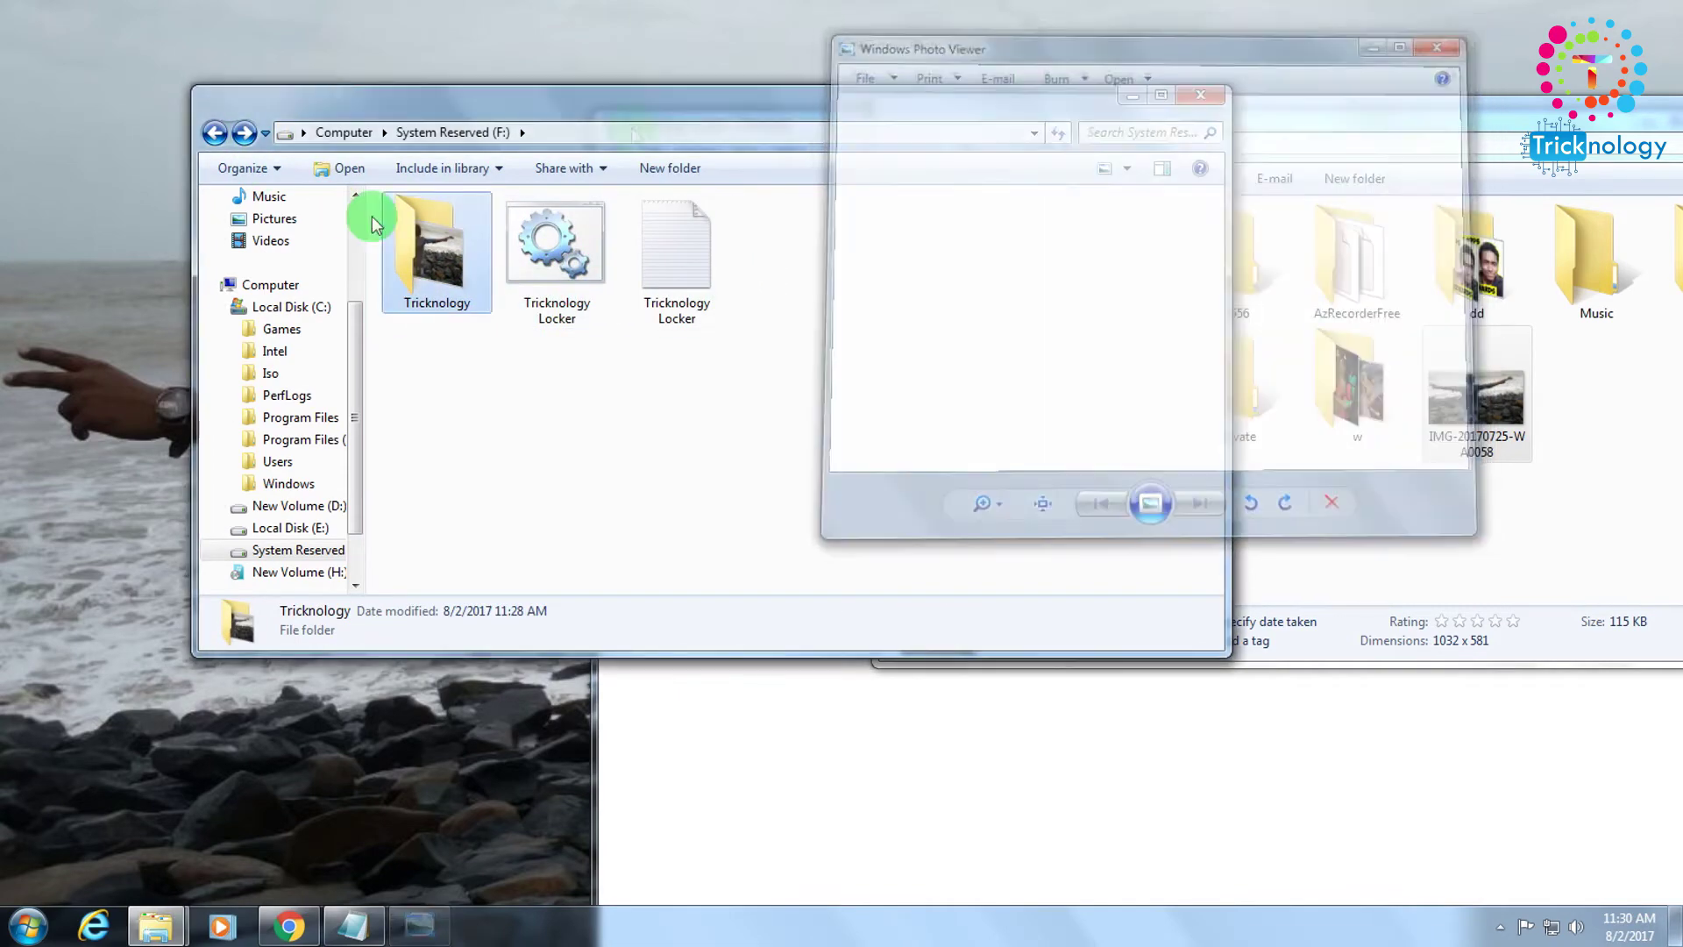
# Reopen Tricknology, preview the photo again, close the viewer and return to drive F:.
pyautogui.doubleClick(460, 311)
pyautogui.rightClick(406, 250)
pyautogui.click(421, 260)
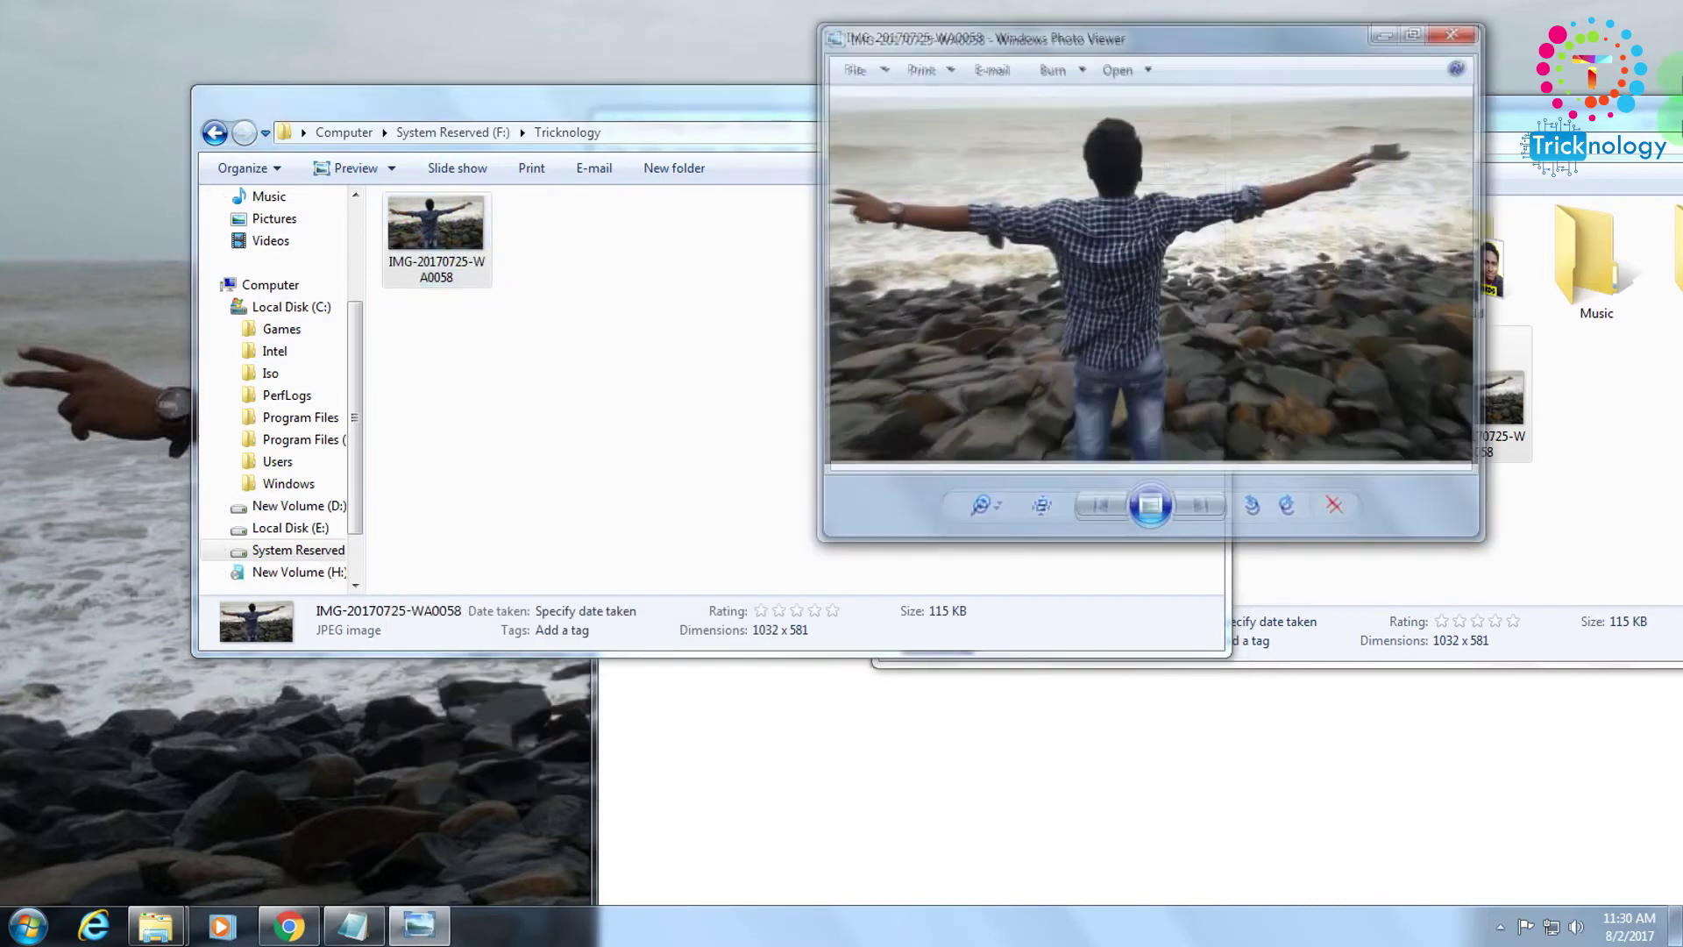
pyautogui.click(1455, 35)
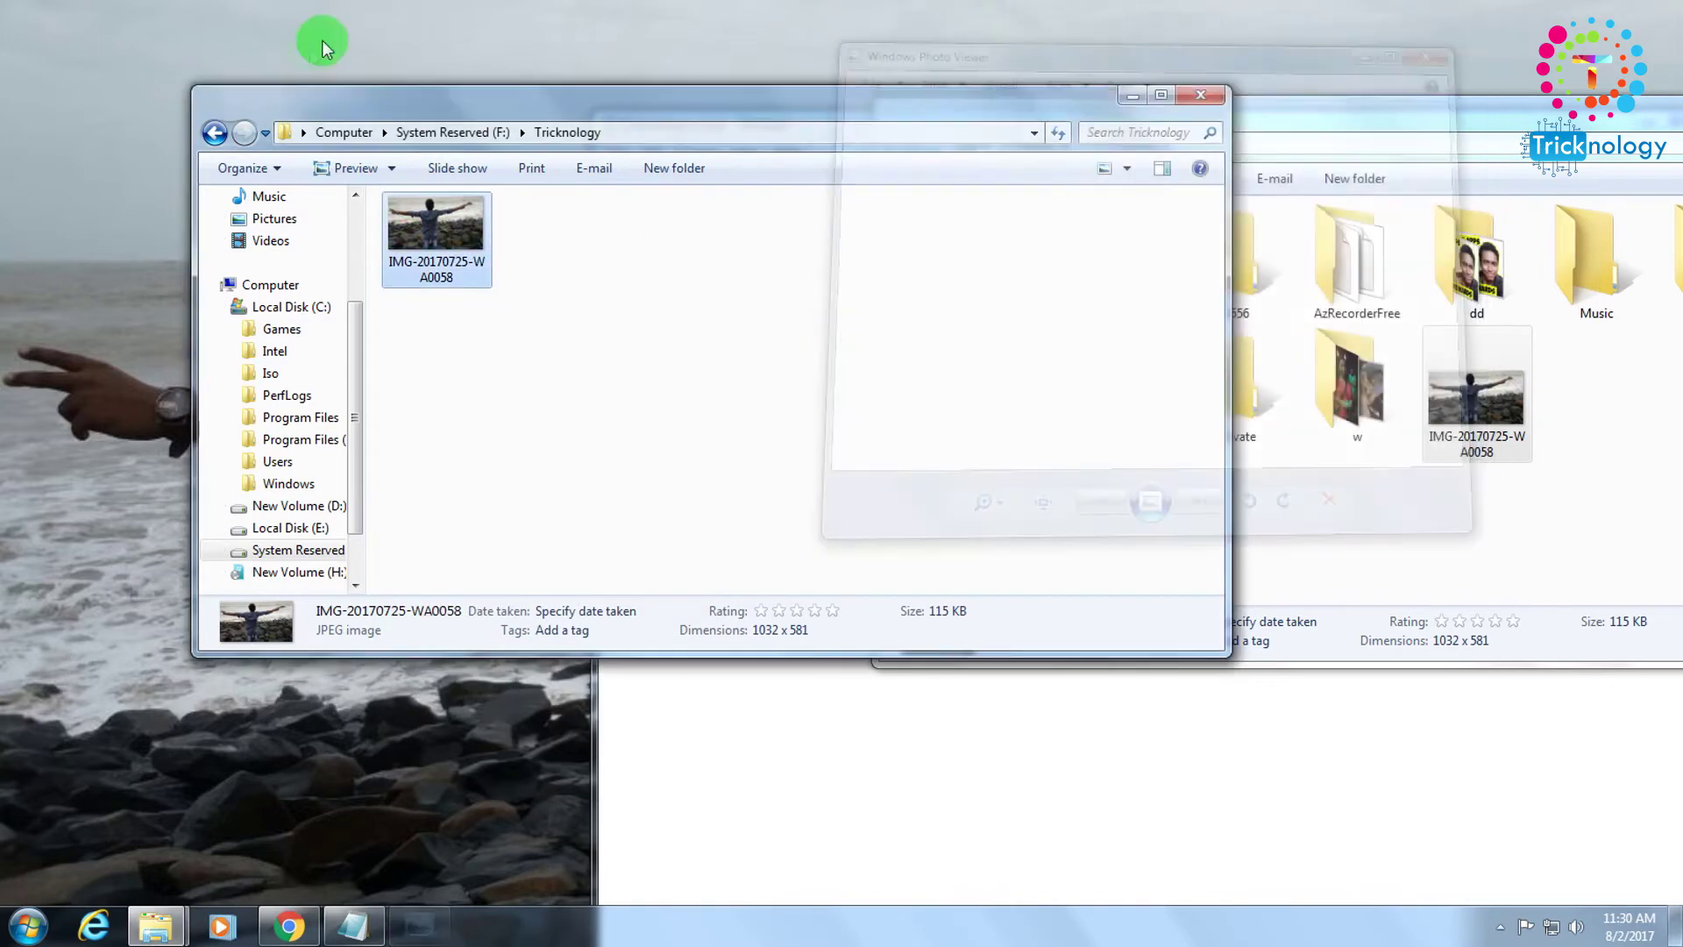
pyautogui.click(214, 133)
# Open Tricknology Locker.bat for editing in Notepad.
pyautogui.rightClick(544, 259)
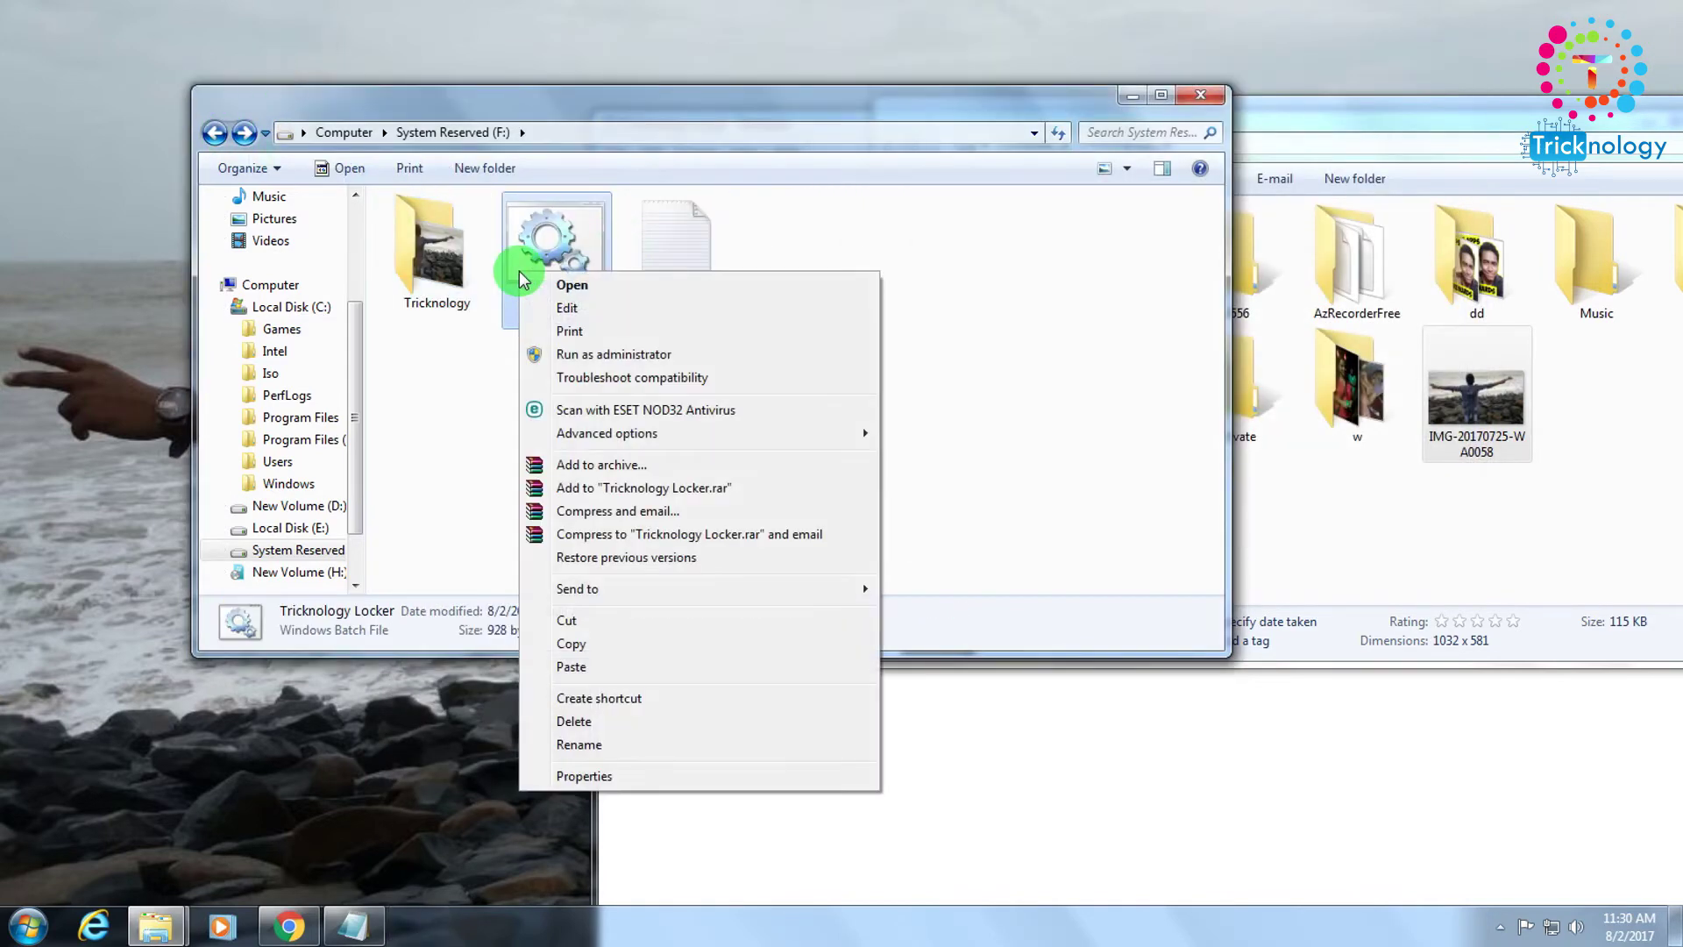
pyautogui.click(539, 244)
pyautogui.rightClick(539, 235)
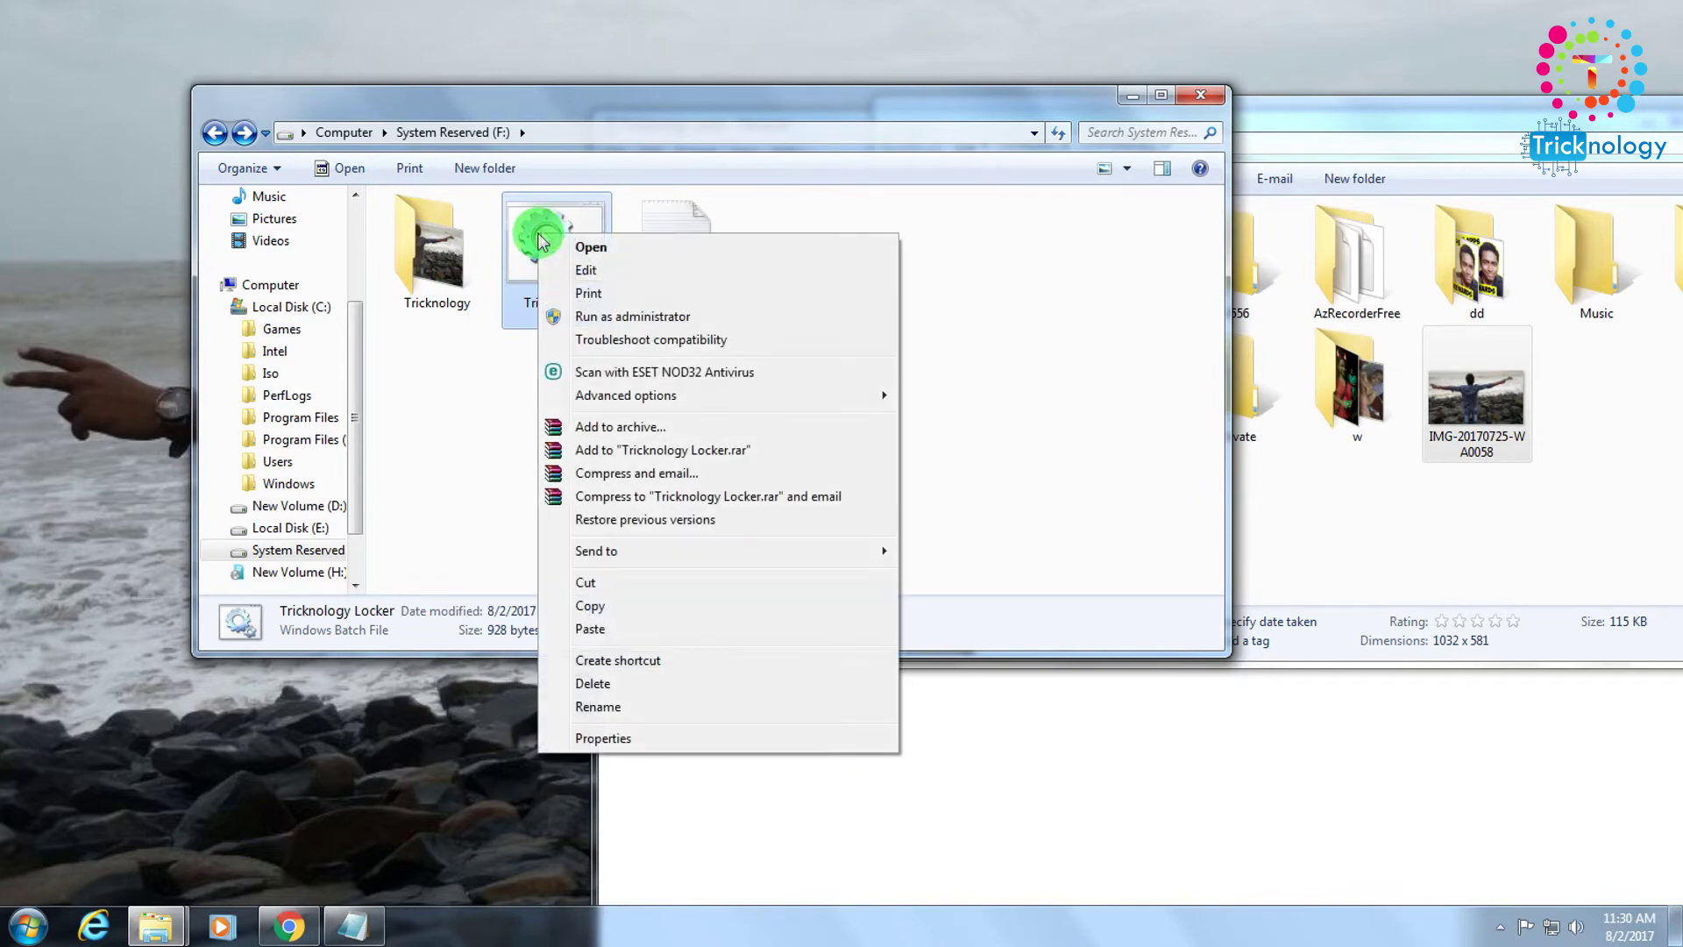
pyautogui.click(584, 272)
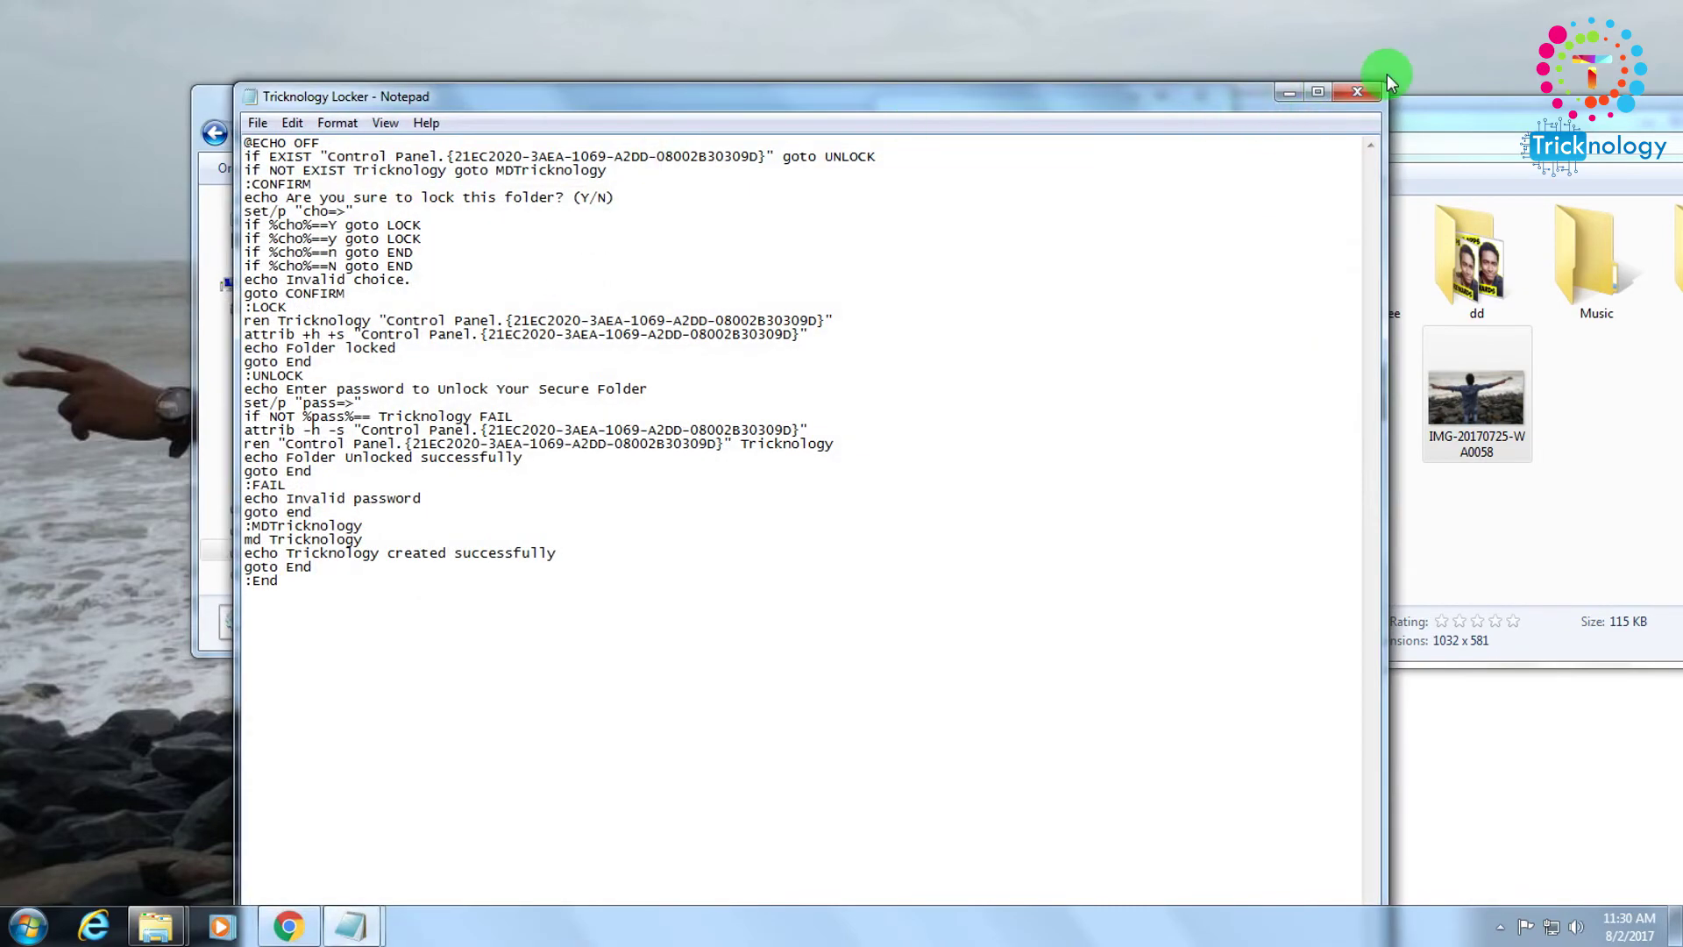
pyautogui.click(1357, 94)
pyautogui.rightClick(571, 230)
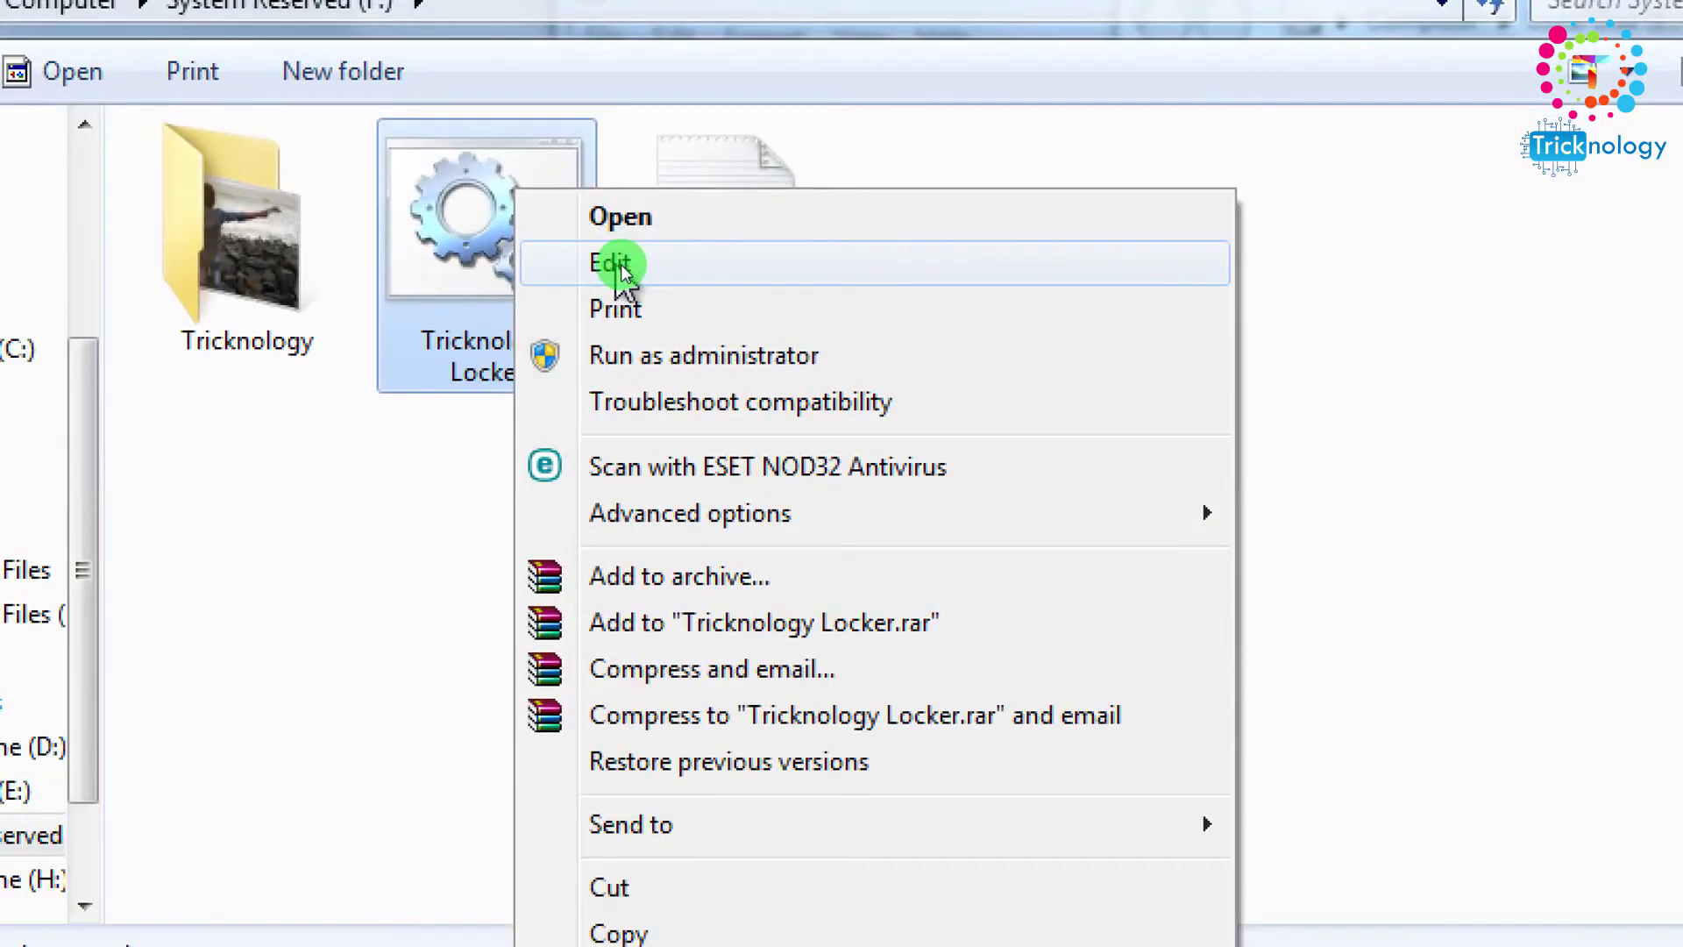
pyautogui.click(621, 264)
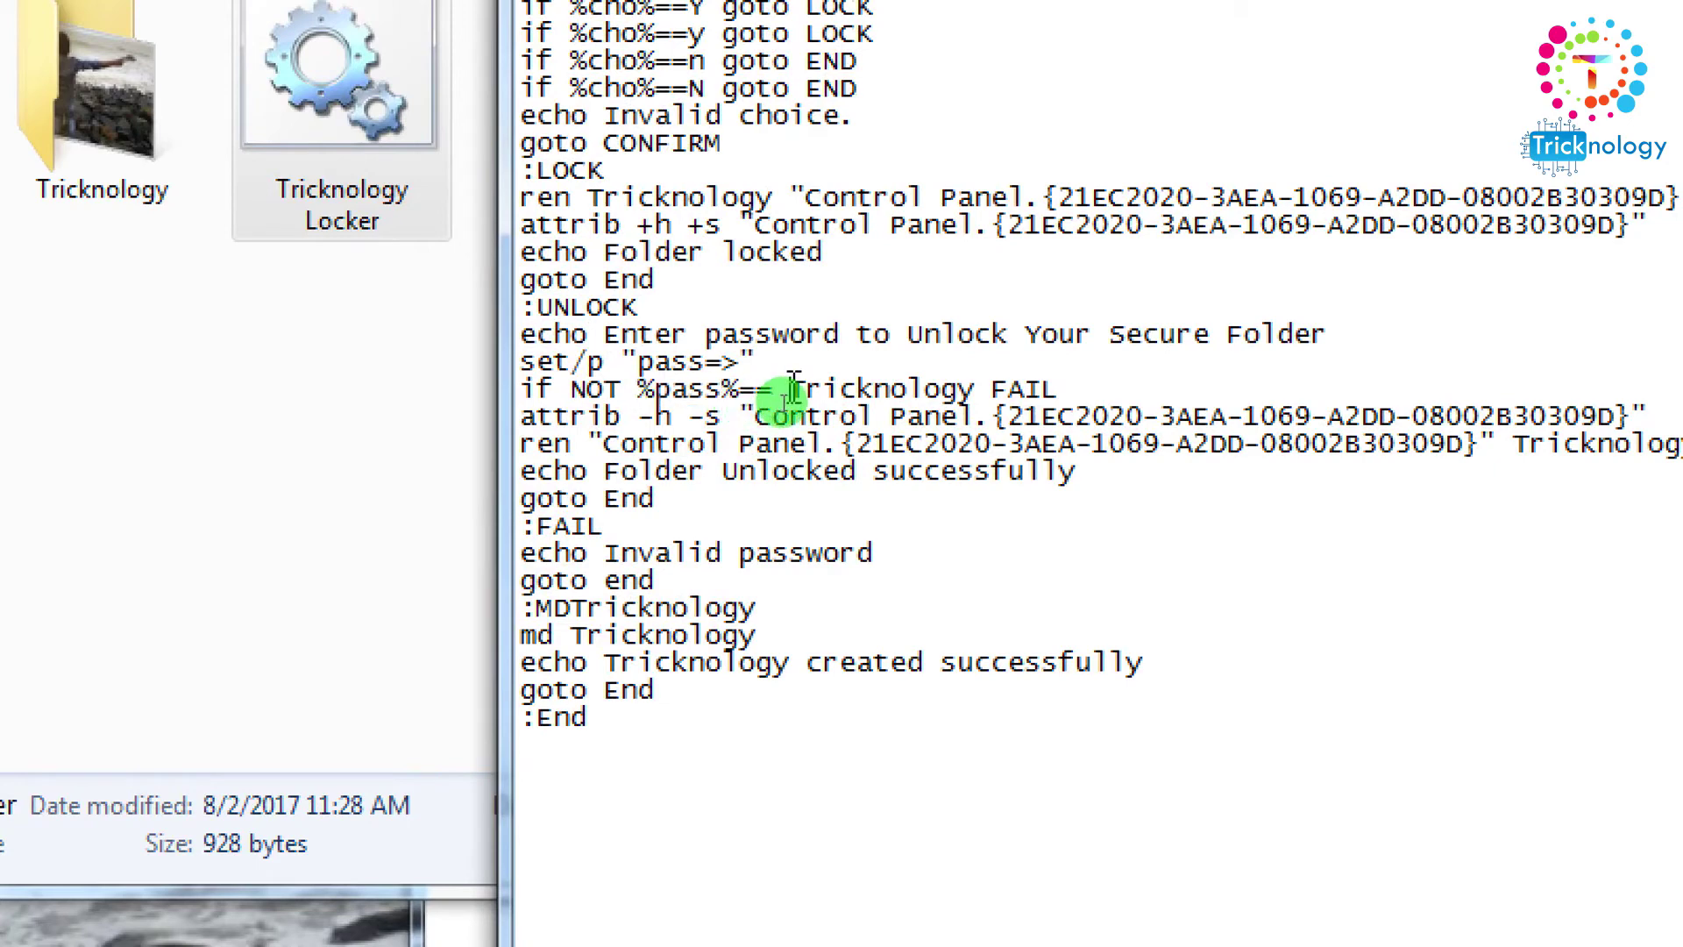
# Replace the password after %pass%== with a new password and save the batch file.
pyautogui.moveTo(829, 386); pyautogui.dragTo(978, 388)
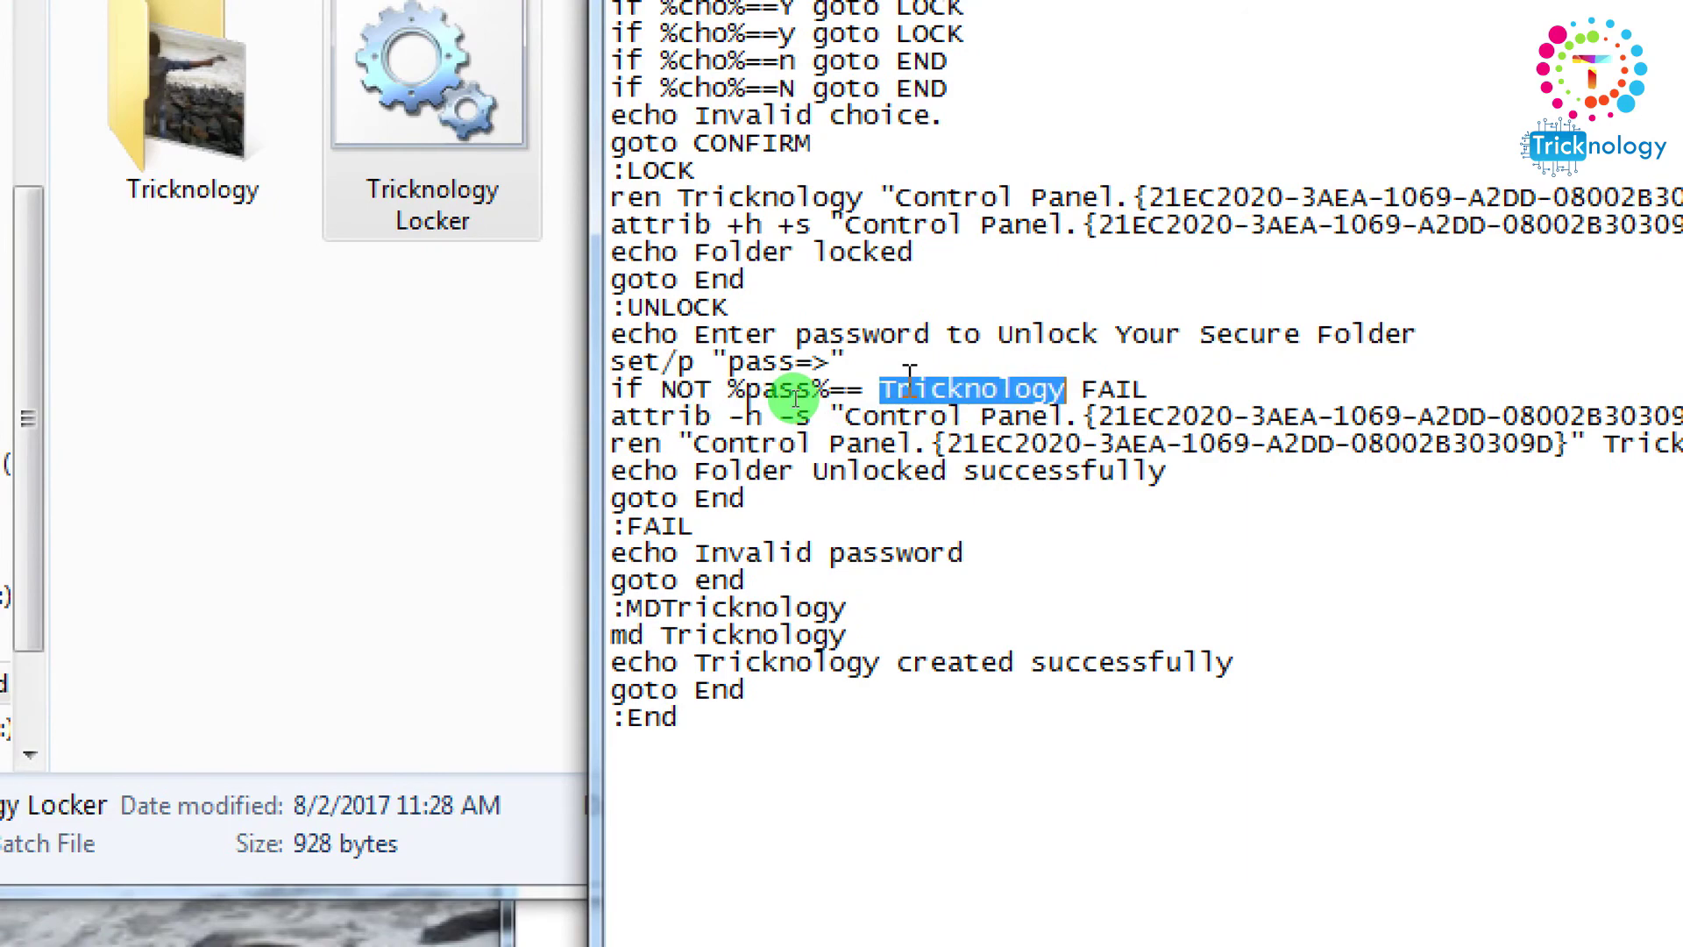
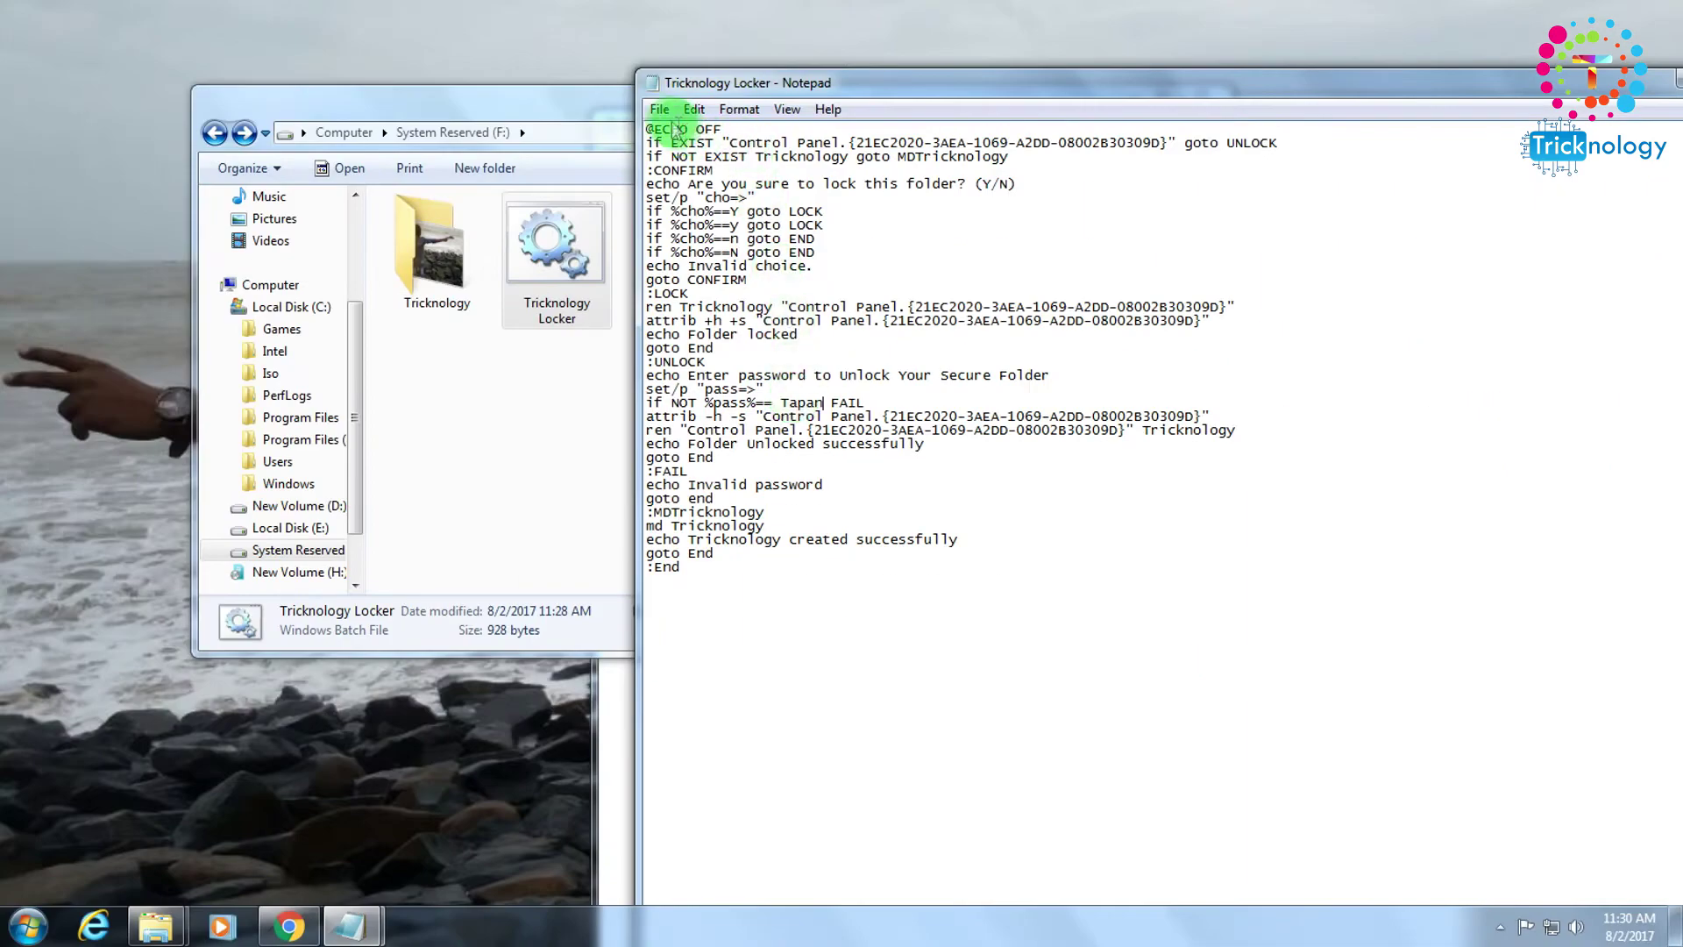
pyautogui.click(659, 108)
pyautogui.click(676, 180)
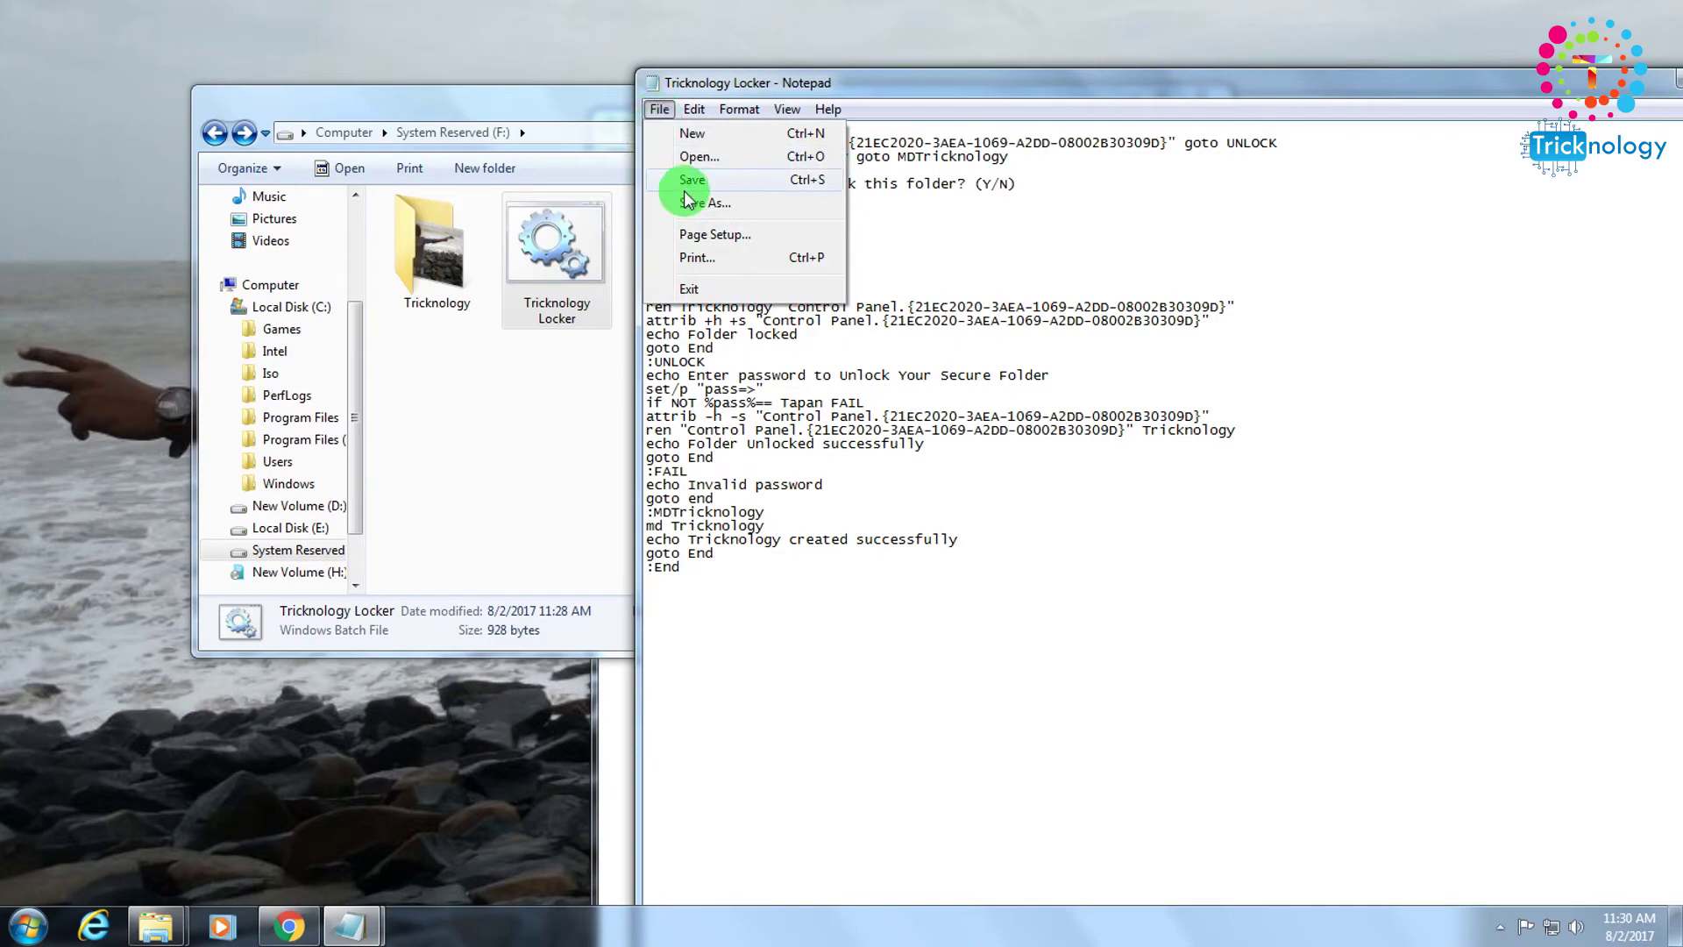
pyautogui.moveTo(1081, 103); pyautogui.dragTo(847, 187)
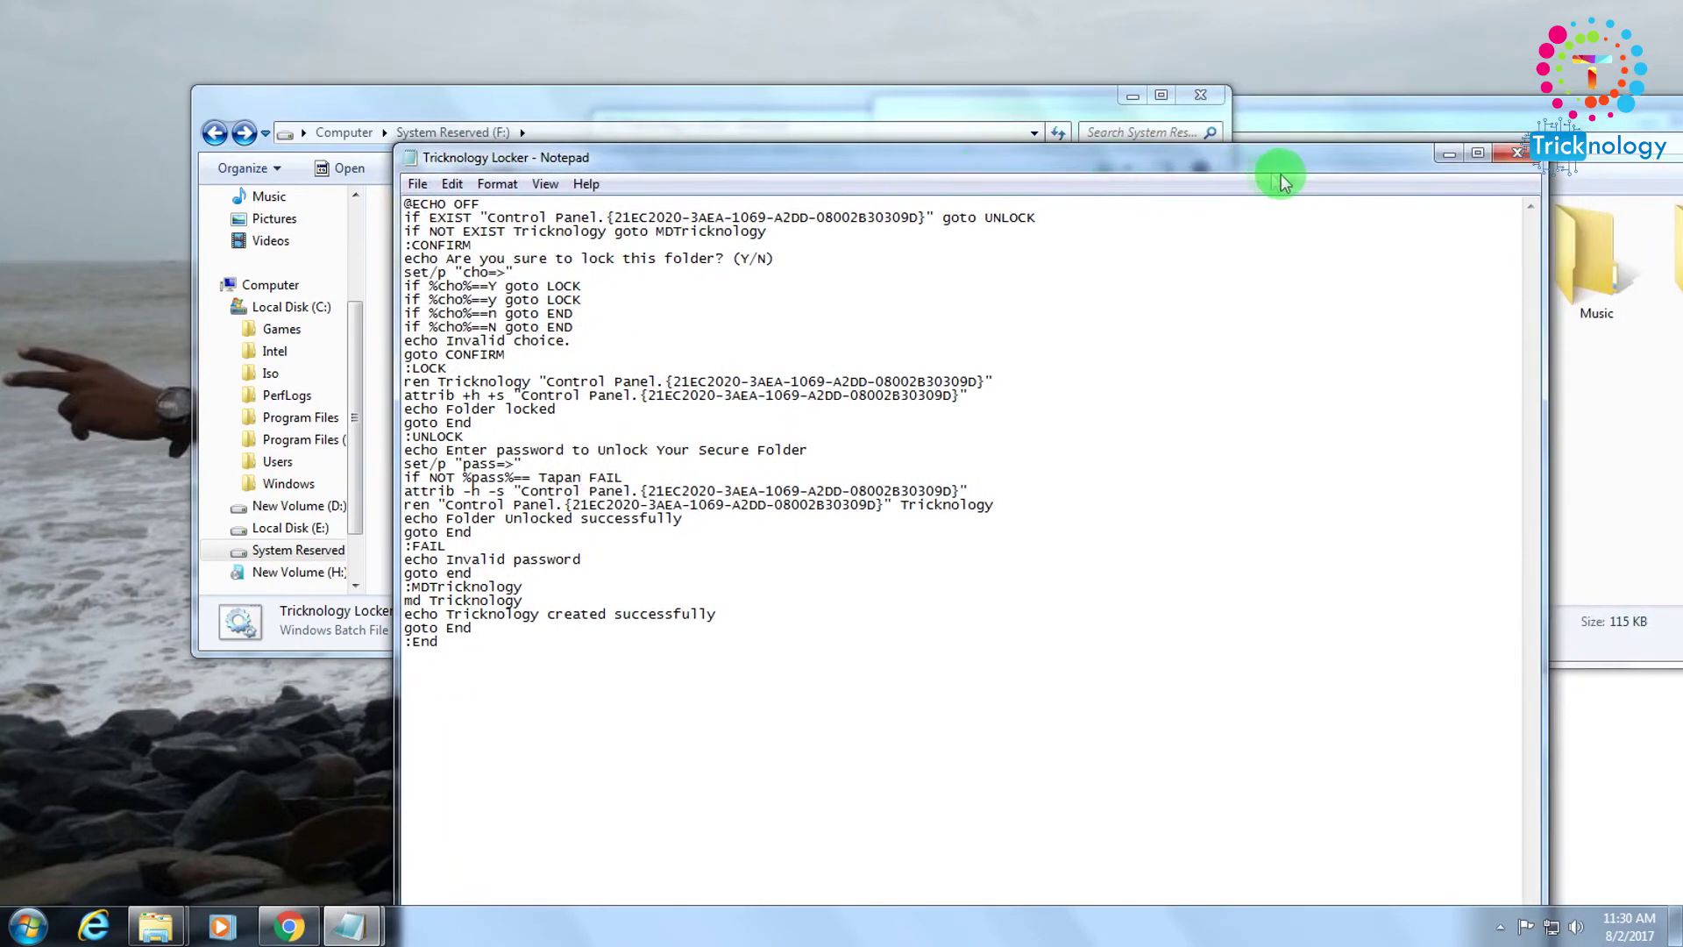
pyautogui.click(1501, 163)
# Reopen the batch file in Notepad to check the password edit, then close it.
pyautogui.rightClick(615, 243)
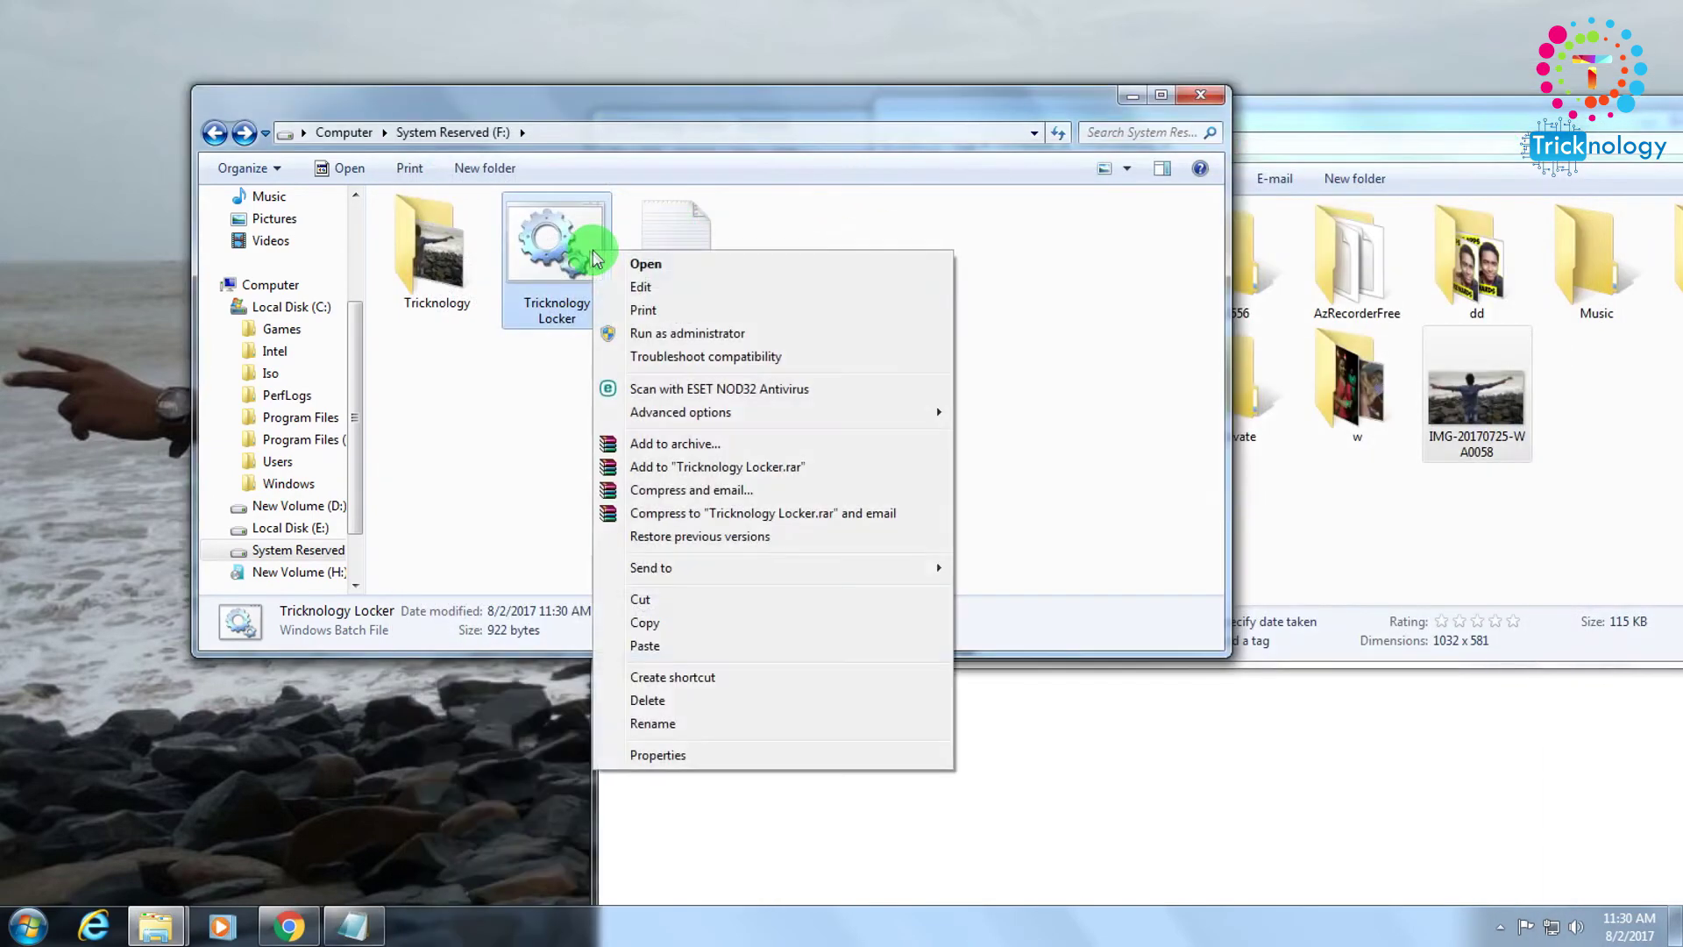
pyautogui.click(648, 284)
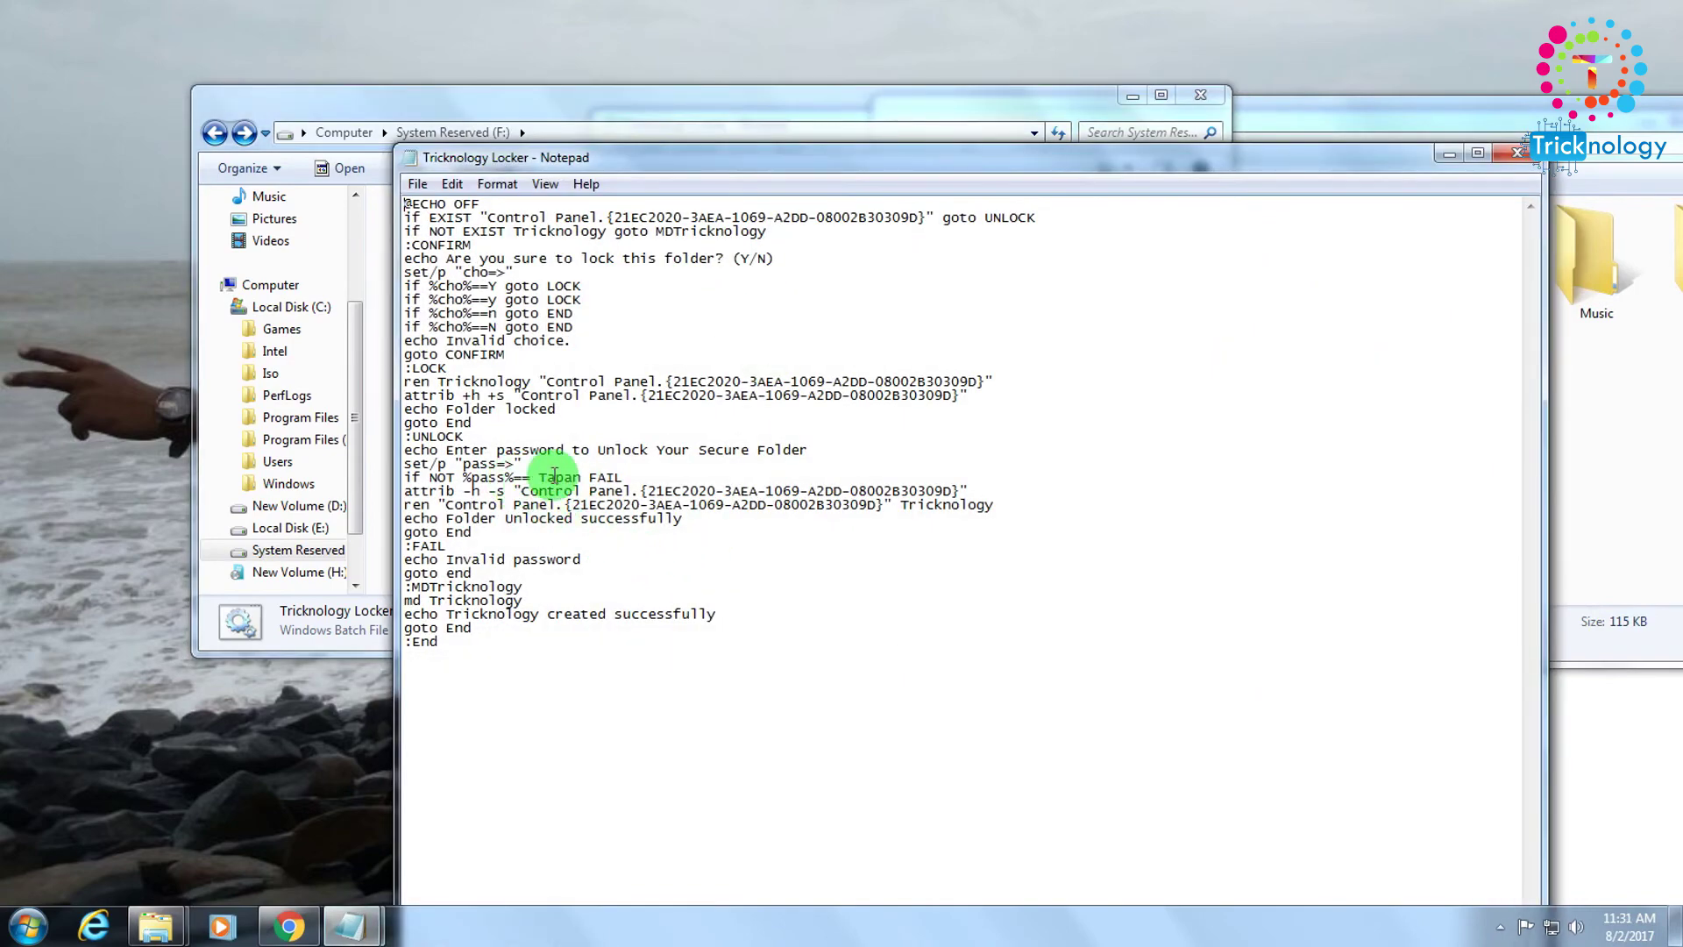
pyautogui.click(1517, 154)
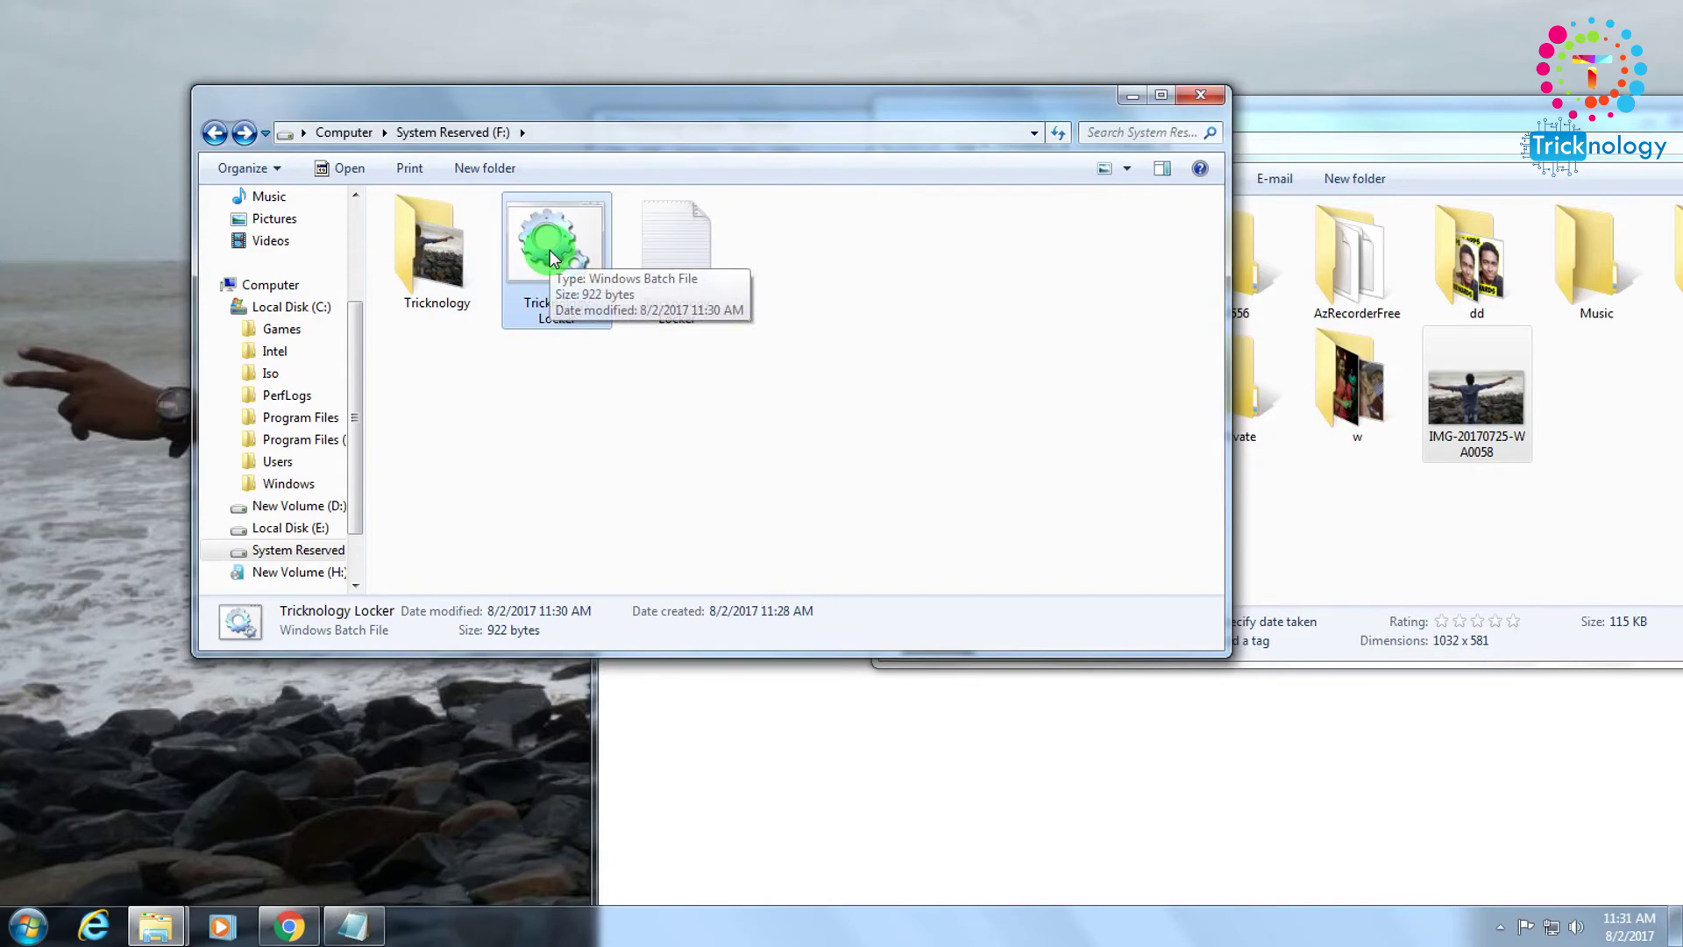
# Run the locker, answer Y to lock Tricknology, and refresh drive F: to hide it.
pyautogui.doubleClick(550, 252)
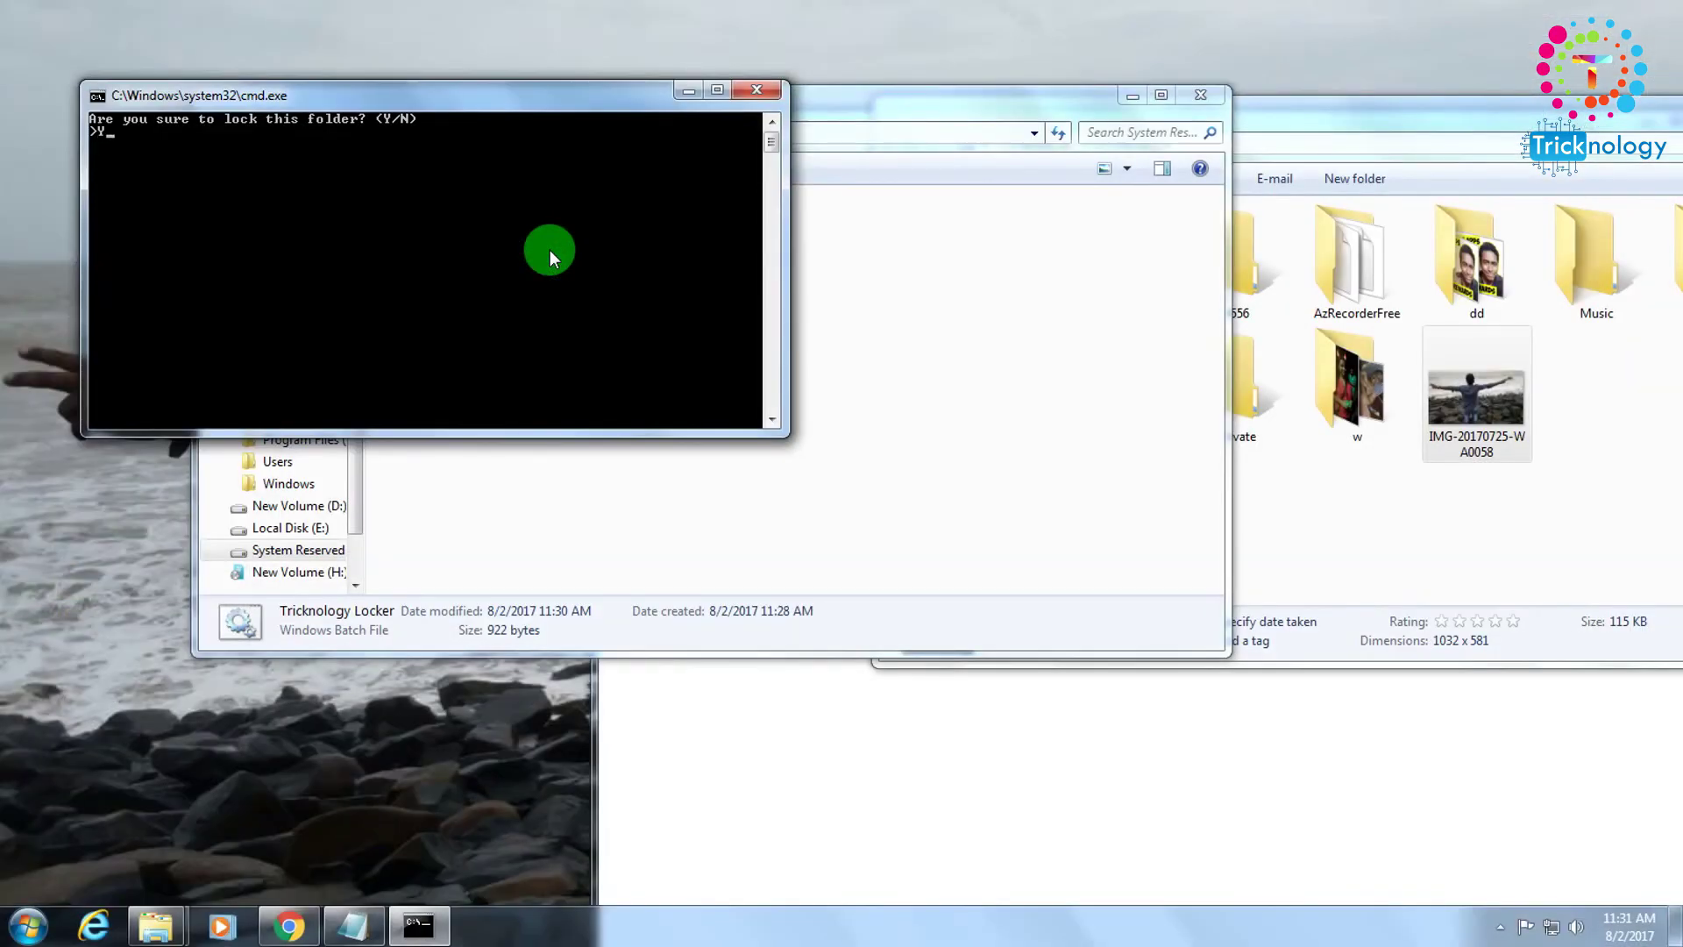
pyautogui.write('Y')
pyautogui.press('Return')
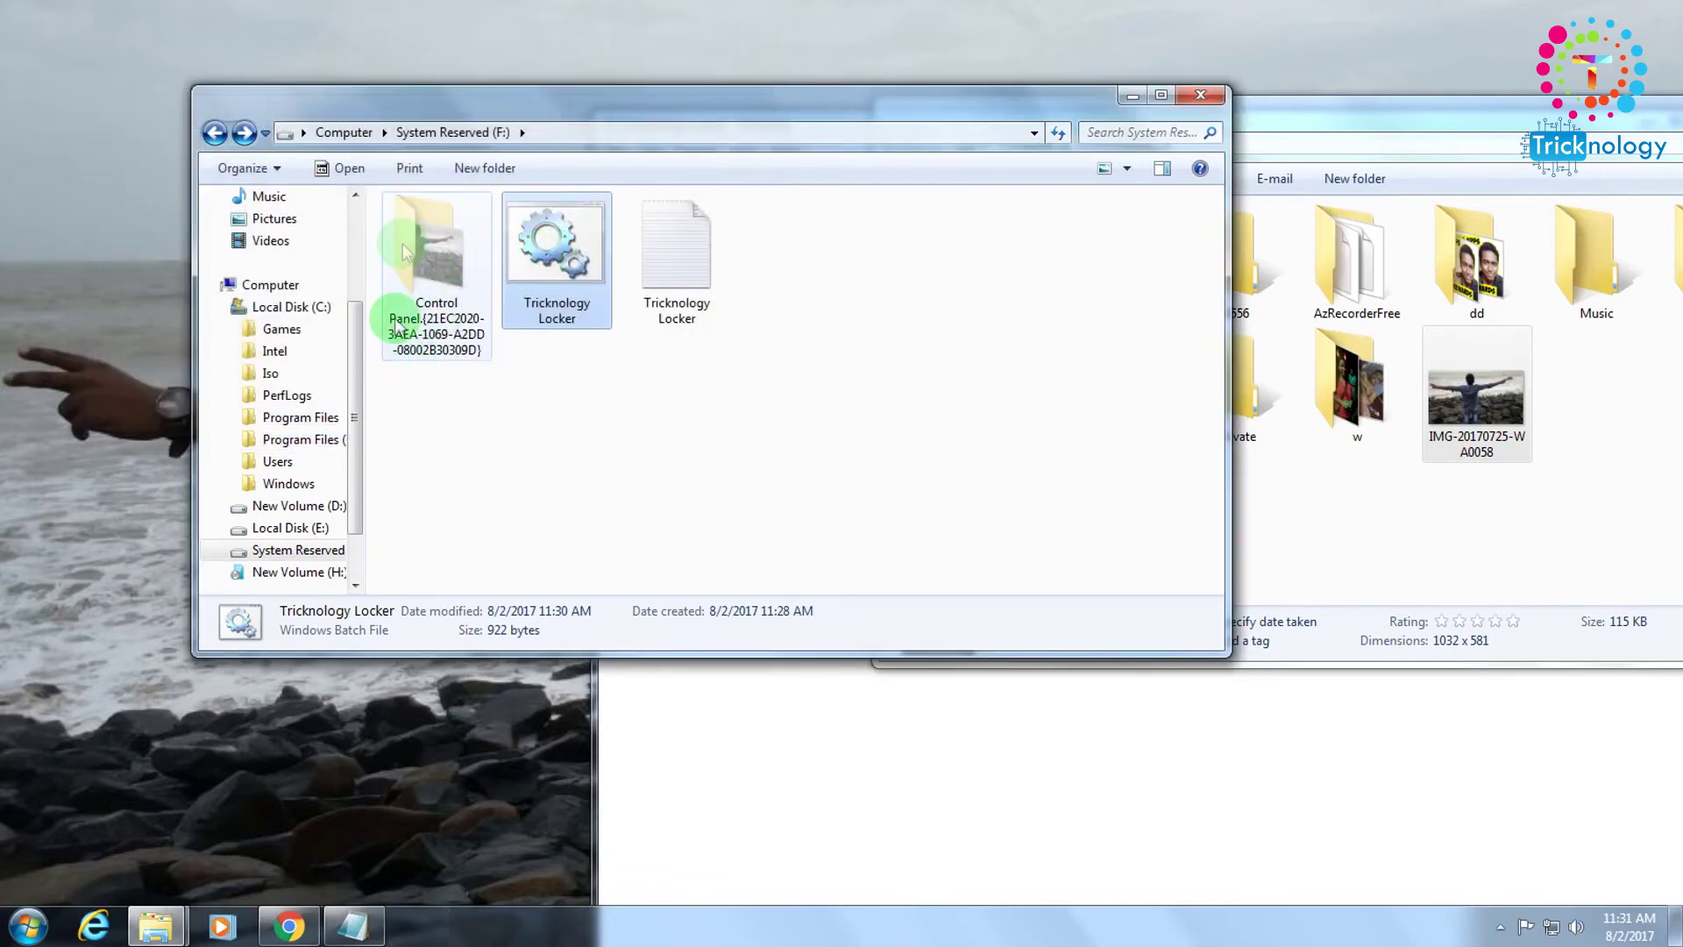
pyautogui.rightClick(810, 356)
pyautogui.click(908, 436)
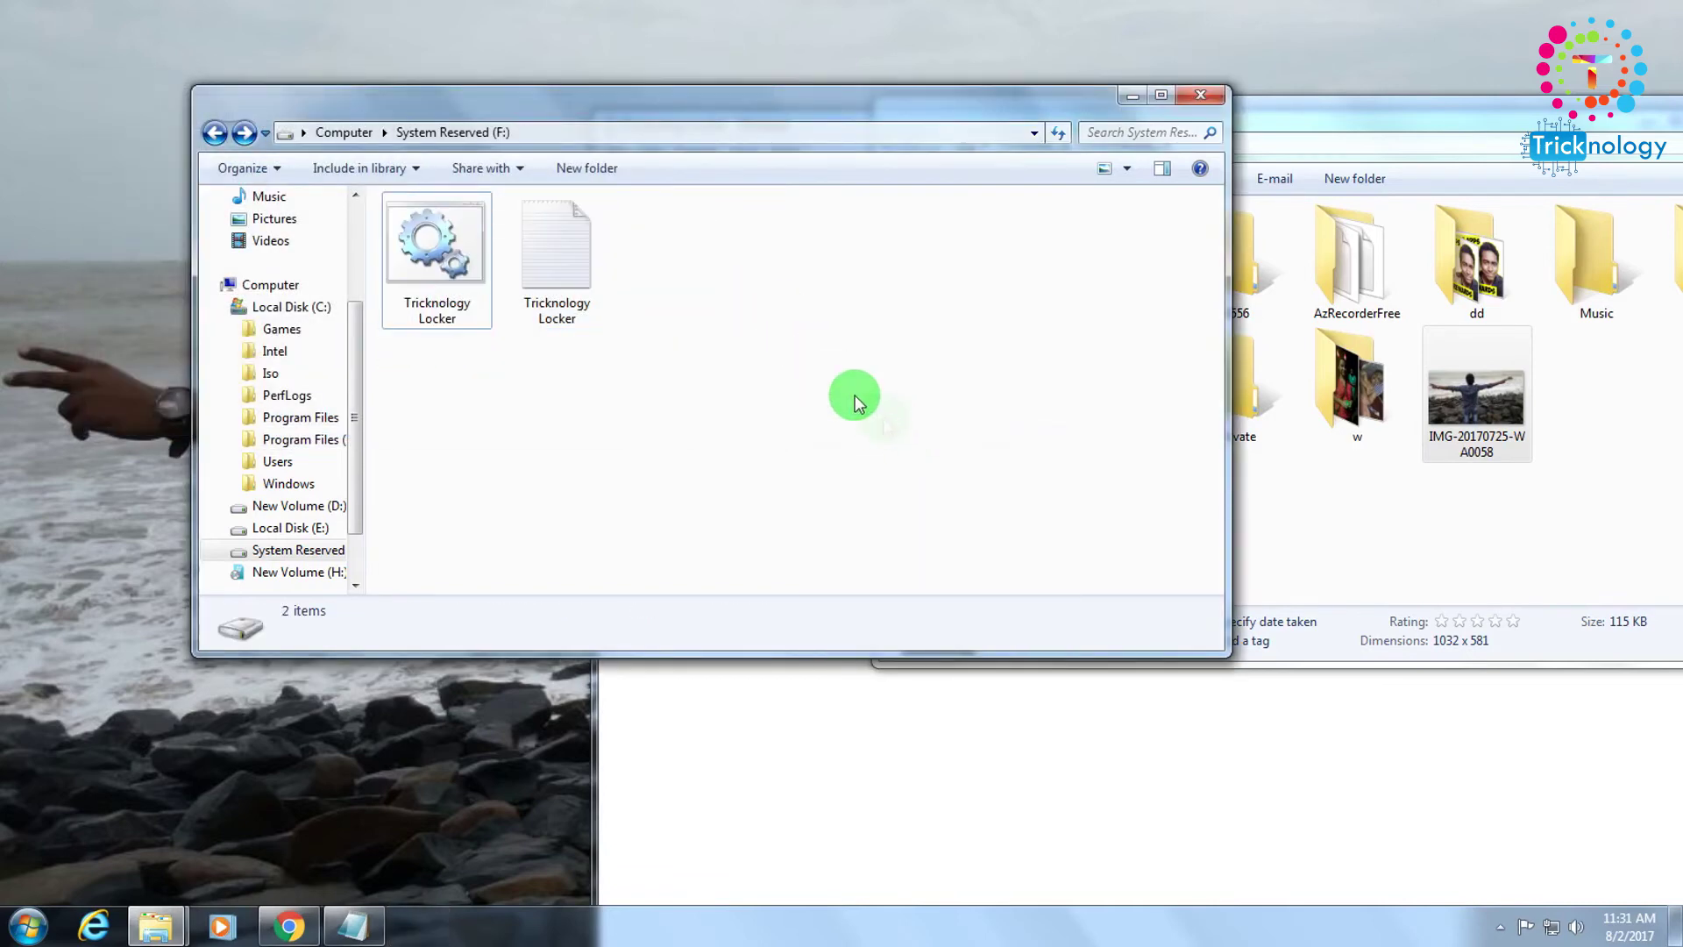
pyautogui.rightClick(881, 277)
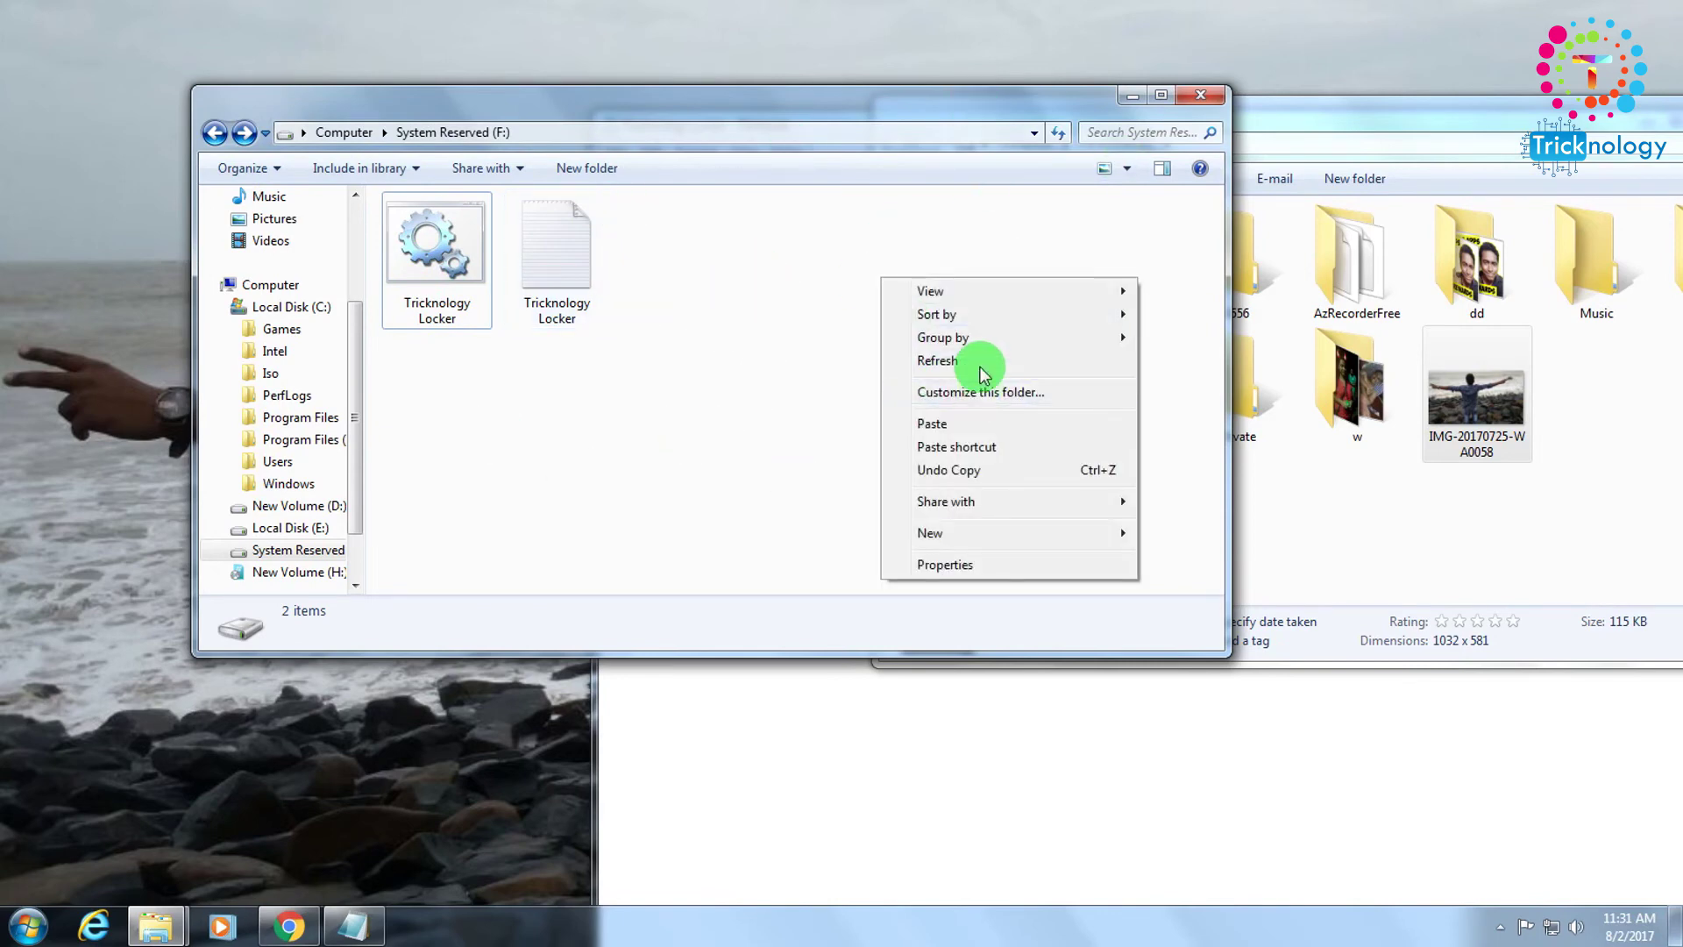
# Run the Tricknology Locker batch file and submit the new password to unlock the folder.
pyautogui.click(973, 360)
pyautogui.rightClick(455, 307)
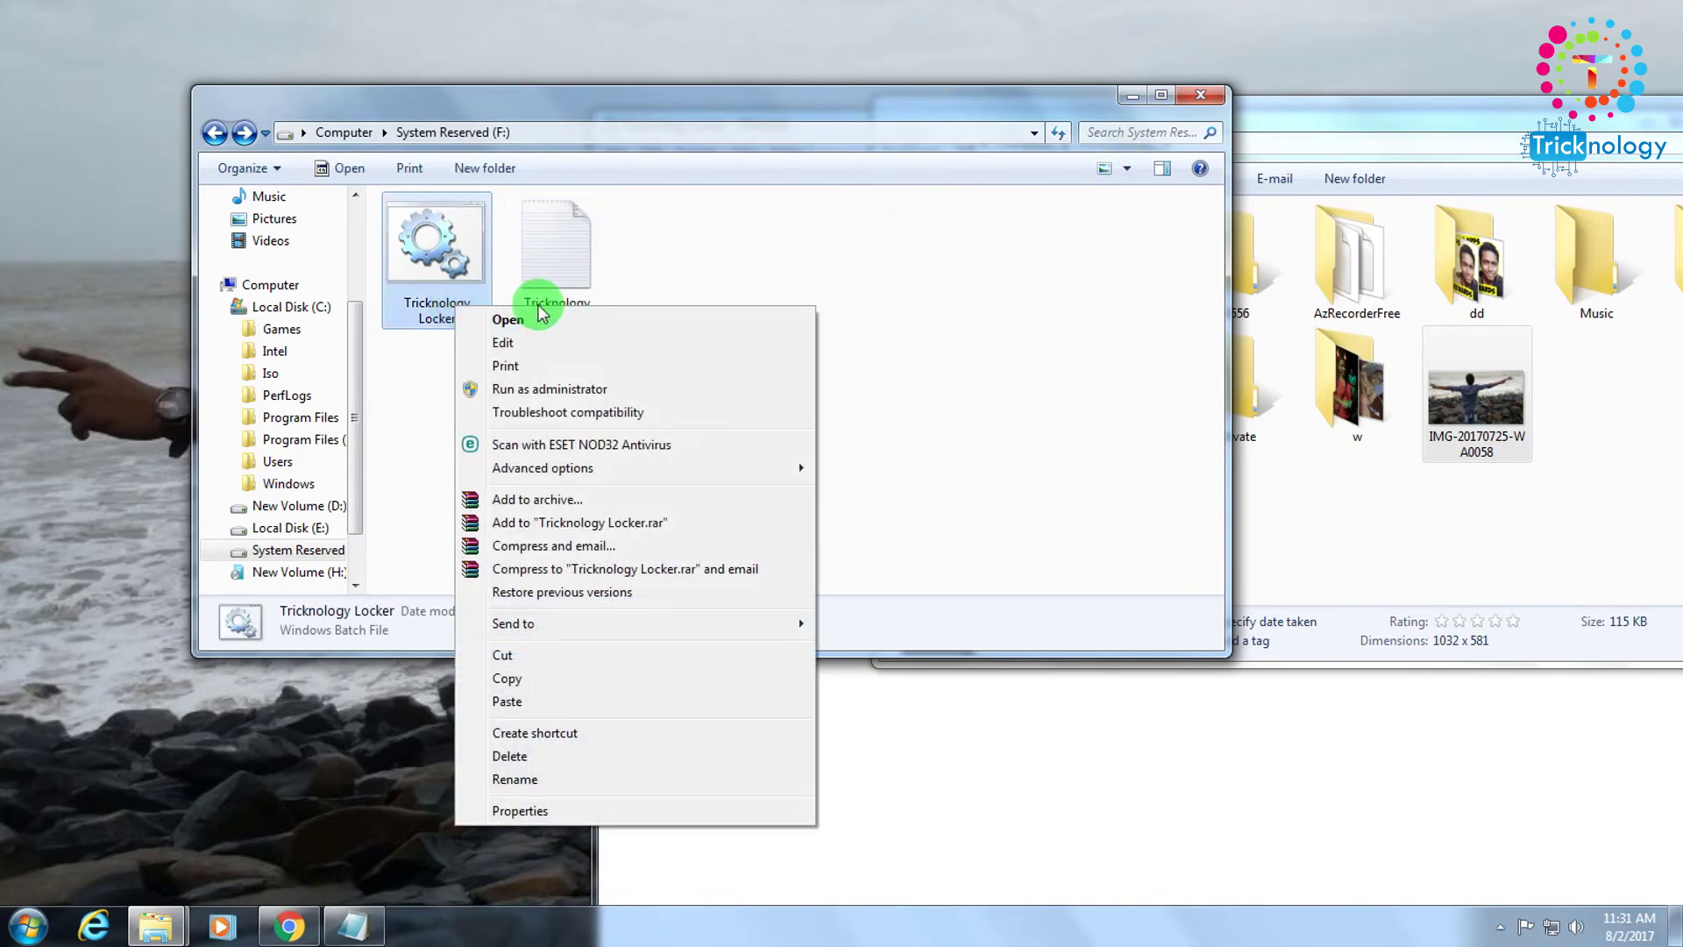
pyautogui.click(466, 321)
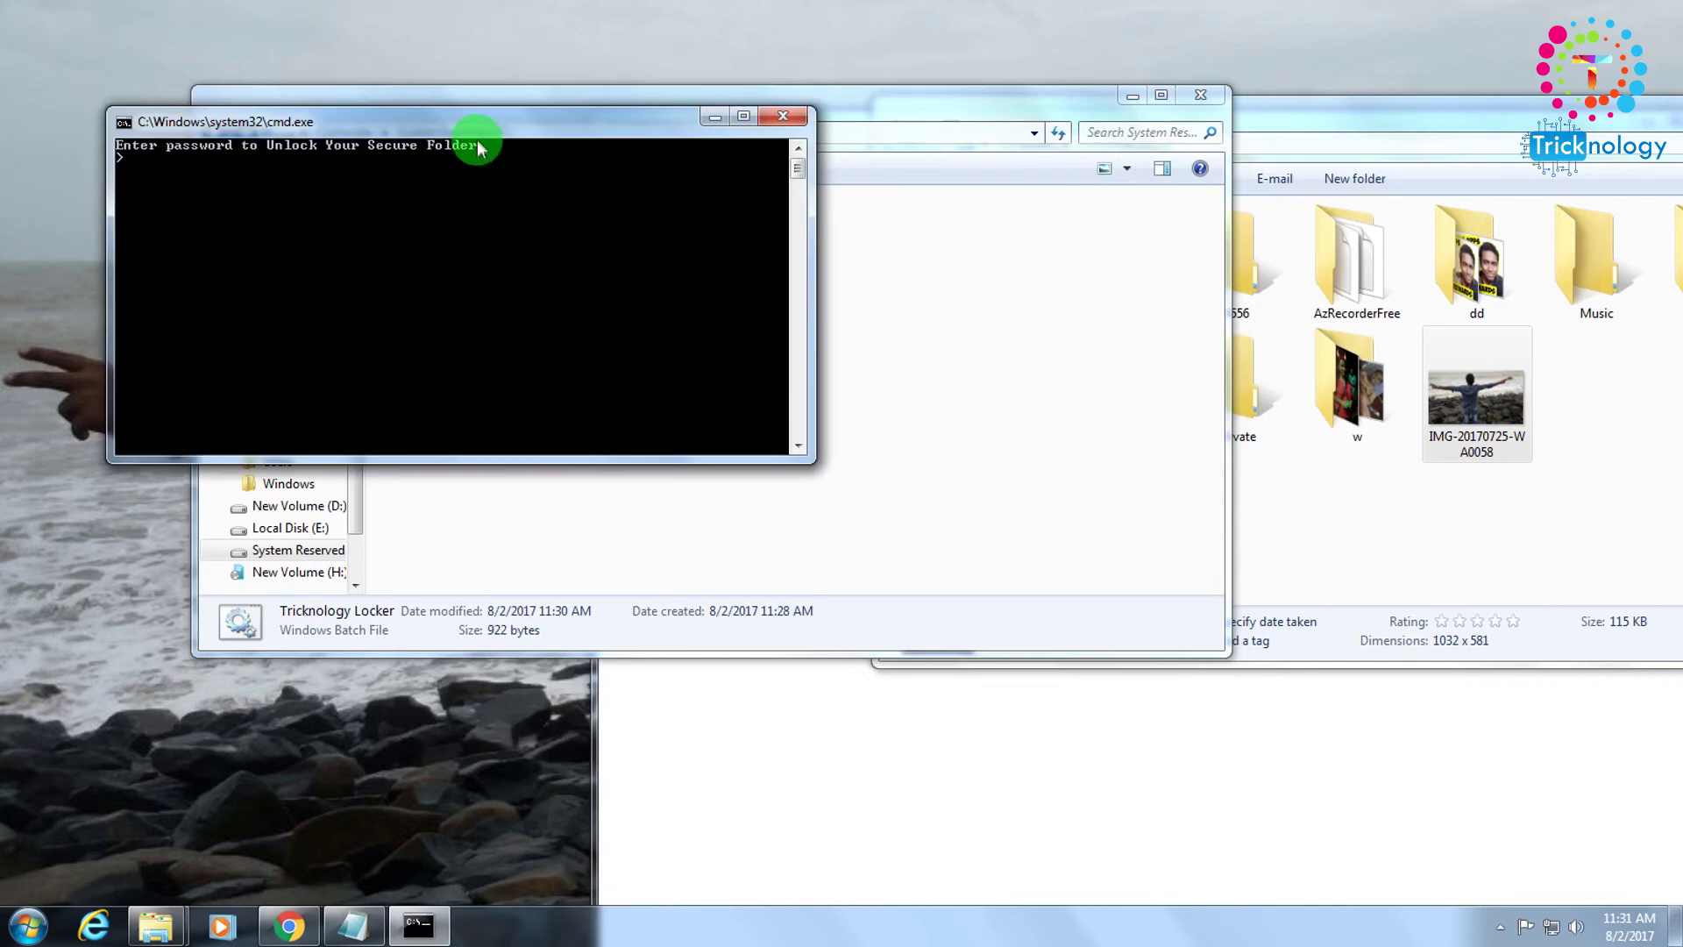
pyautogui.moveTo(451, 122); pyautogui.dragTo(885, 196)
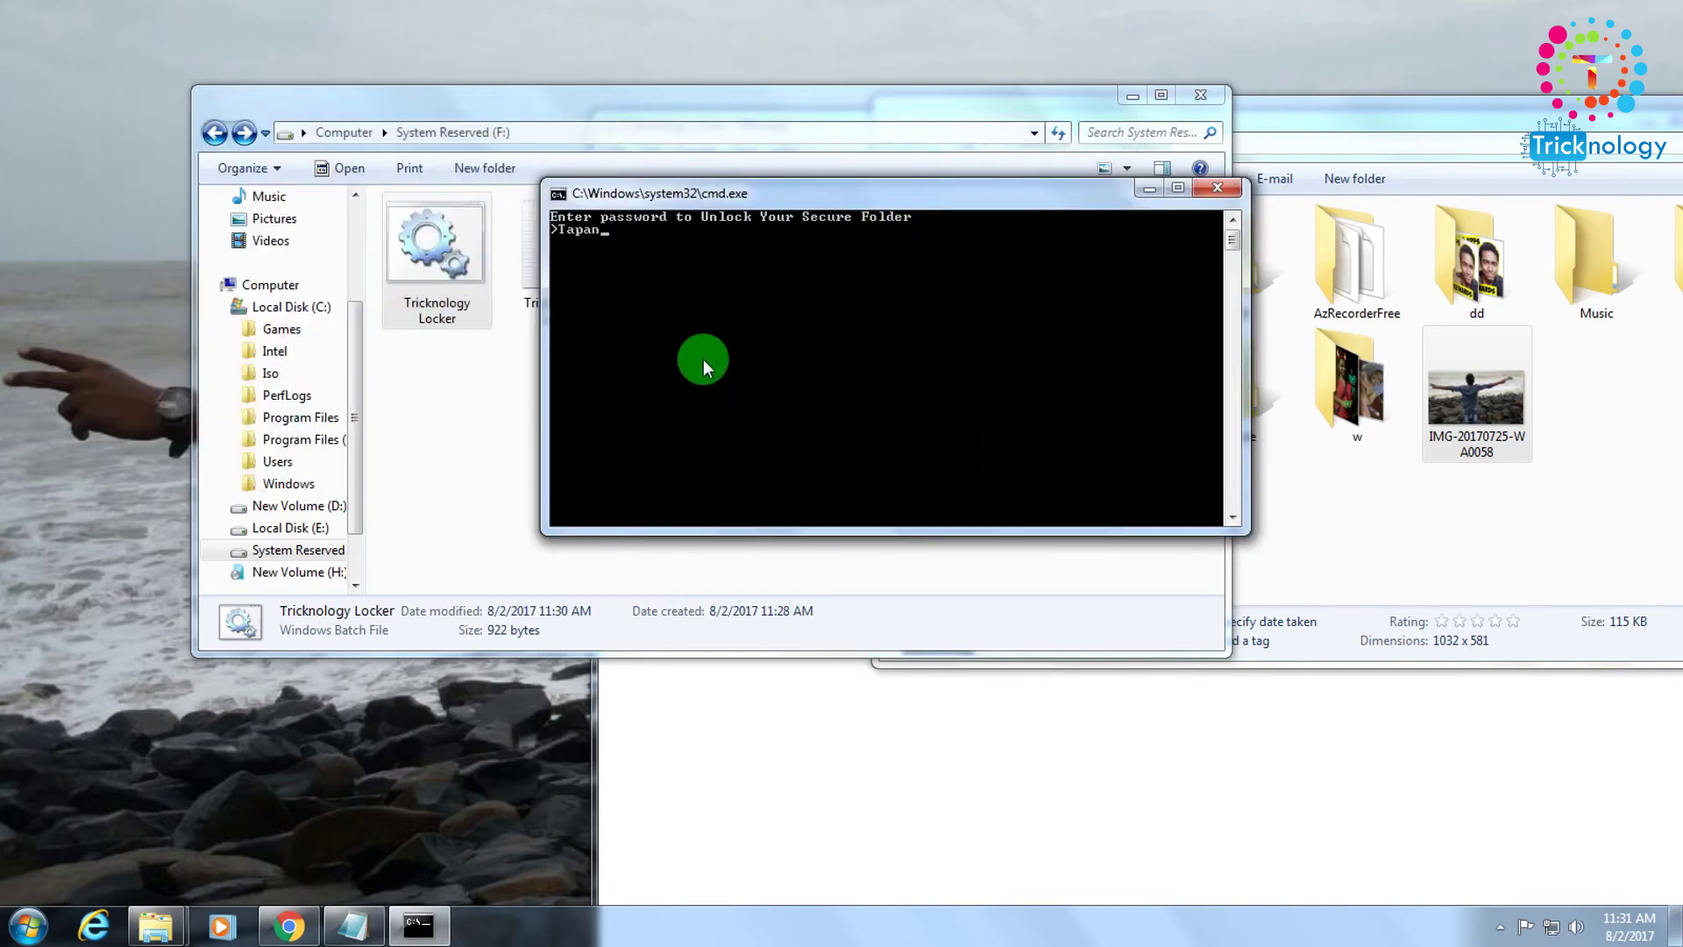
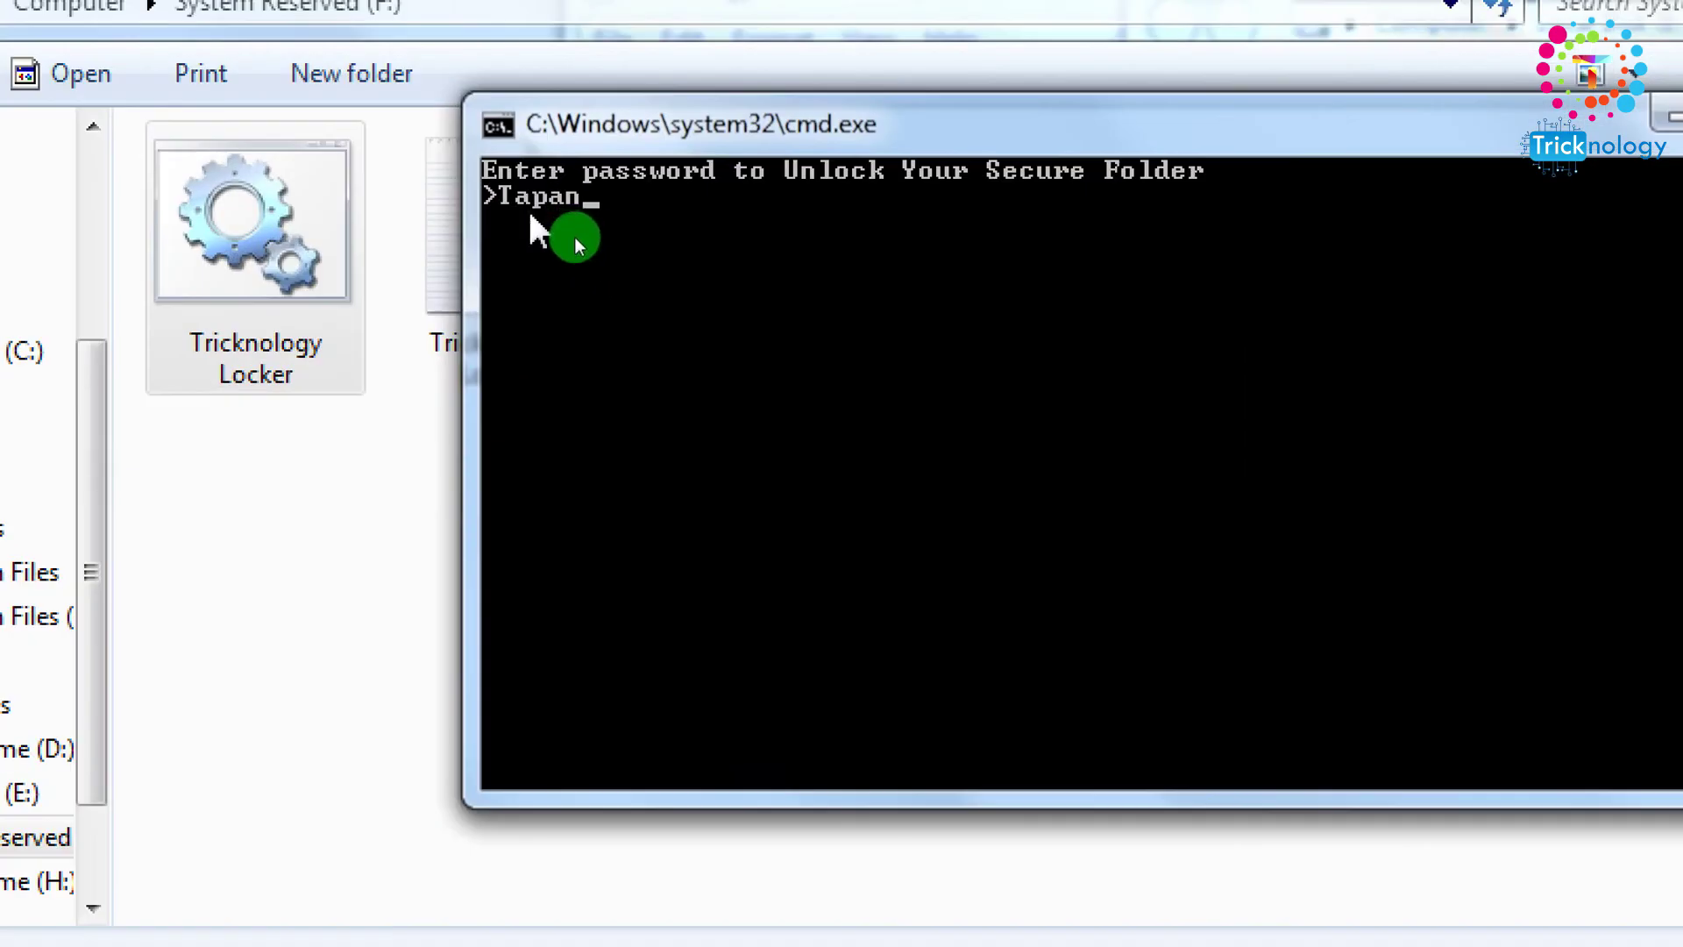
pyautogui.press('Return')
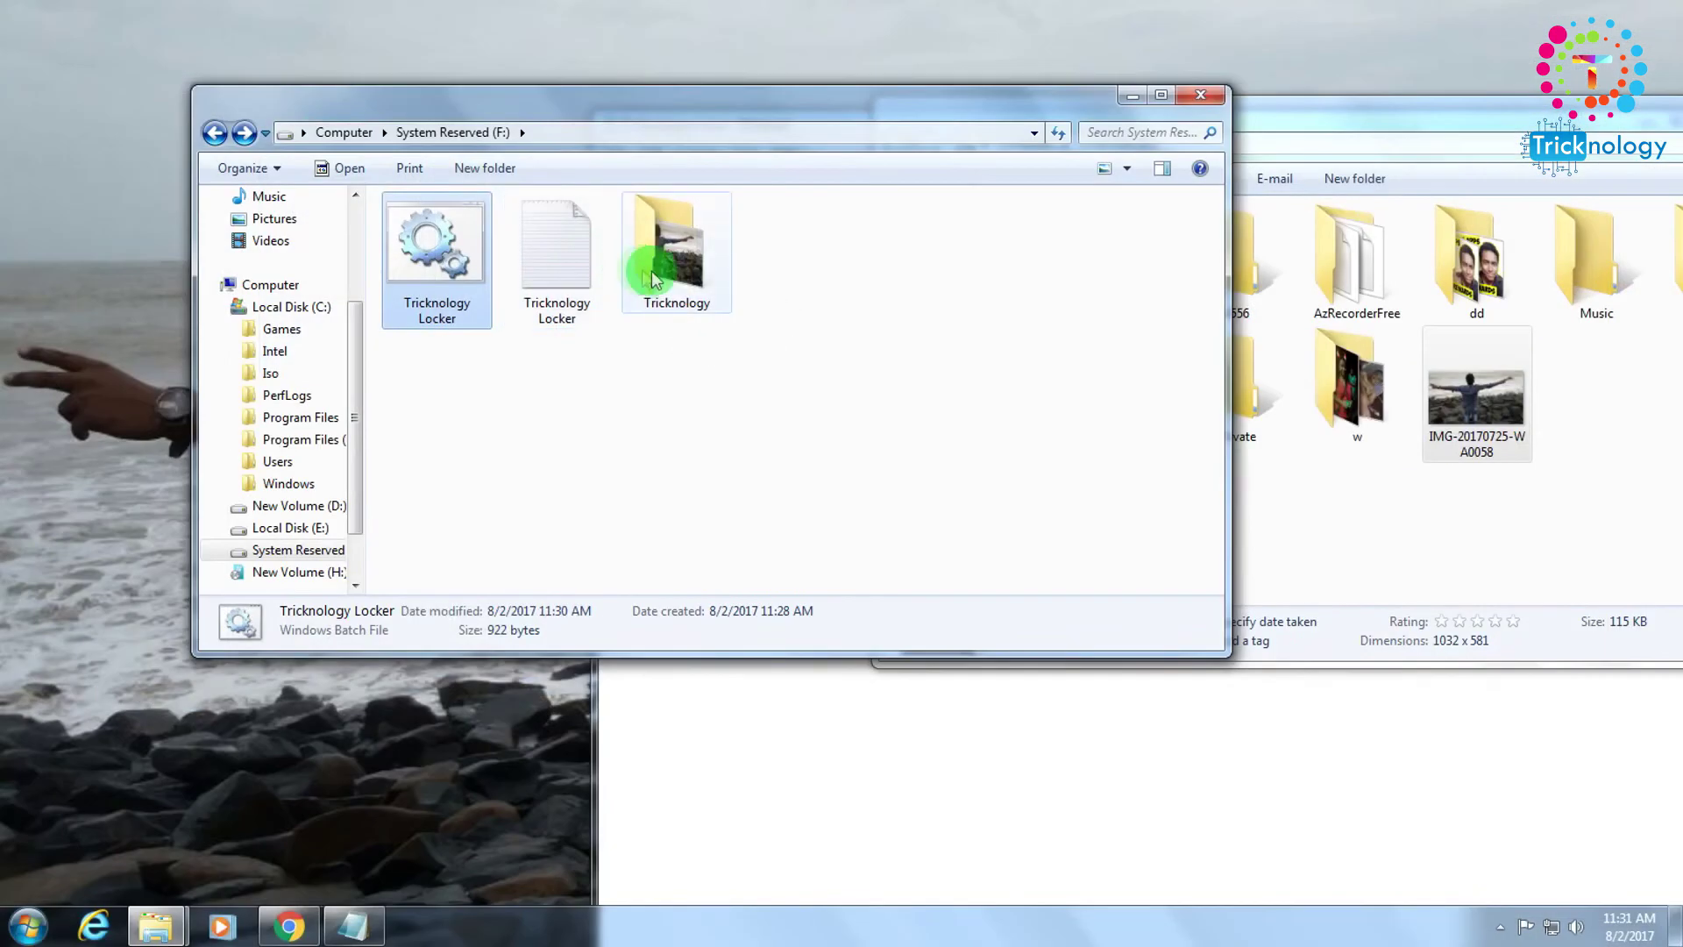
pyautogui.click(749, 264)
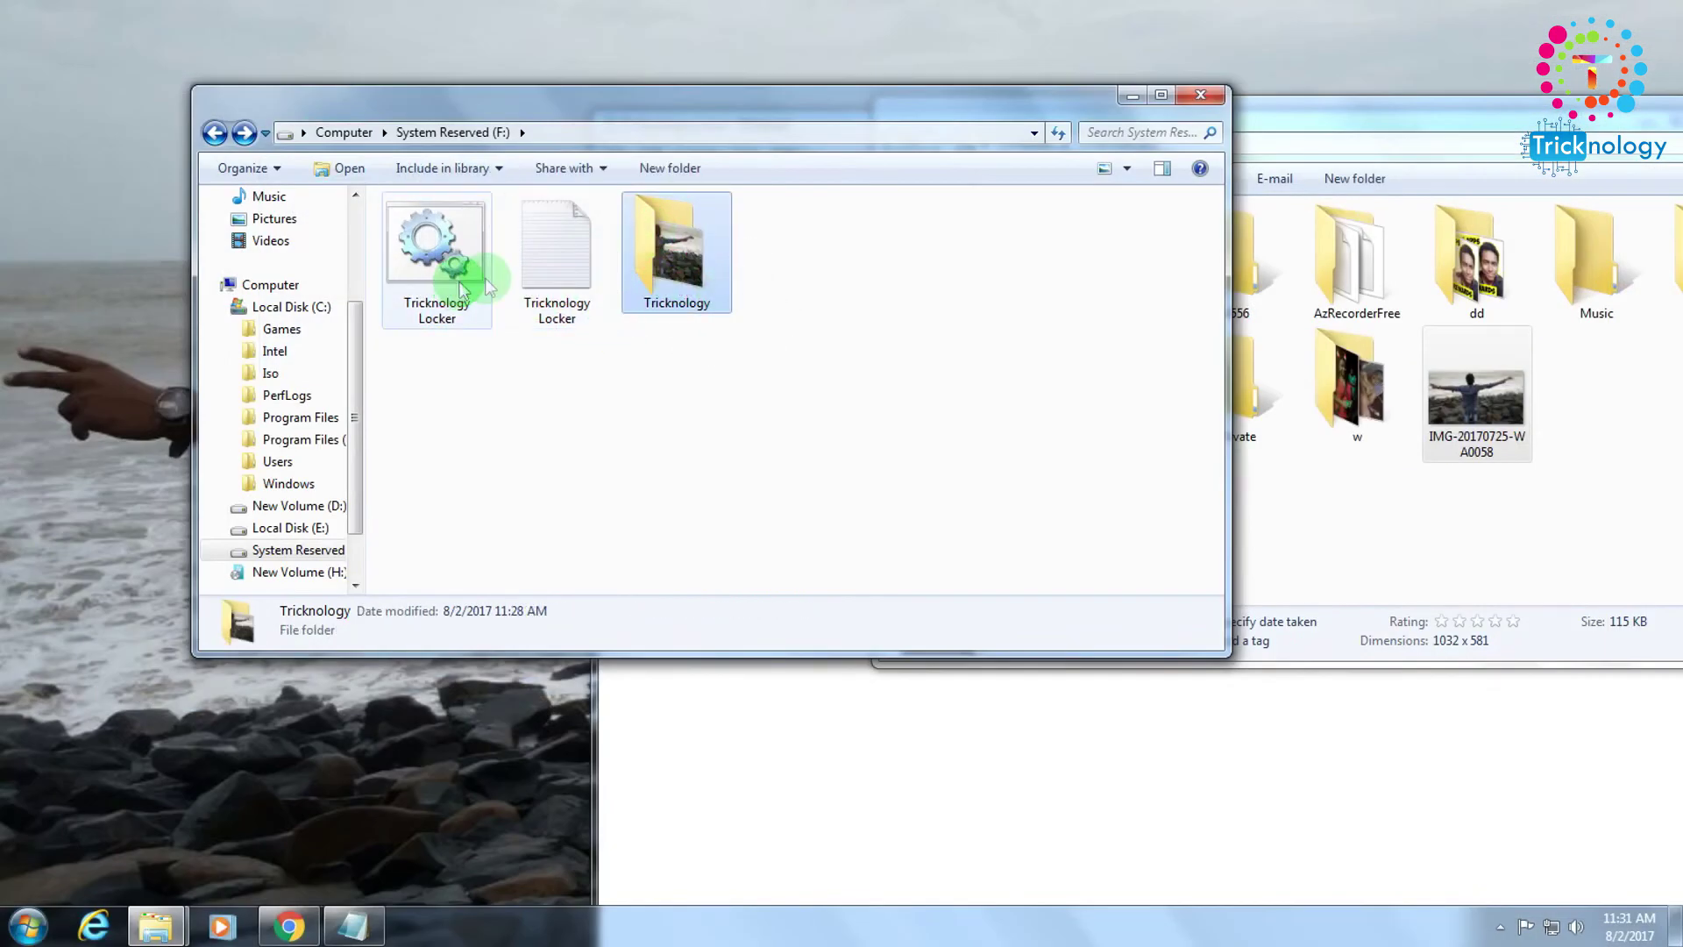
pyautogui.doubleClick(675, 267)
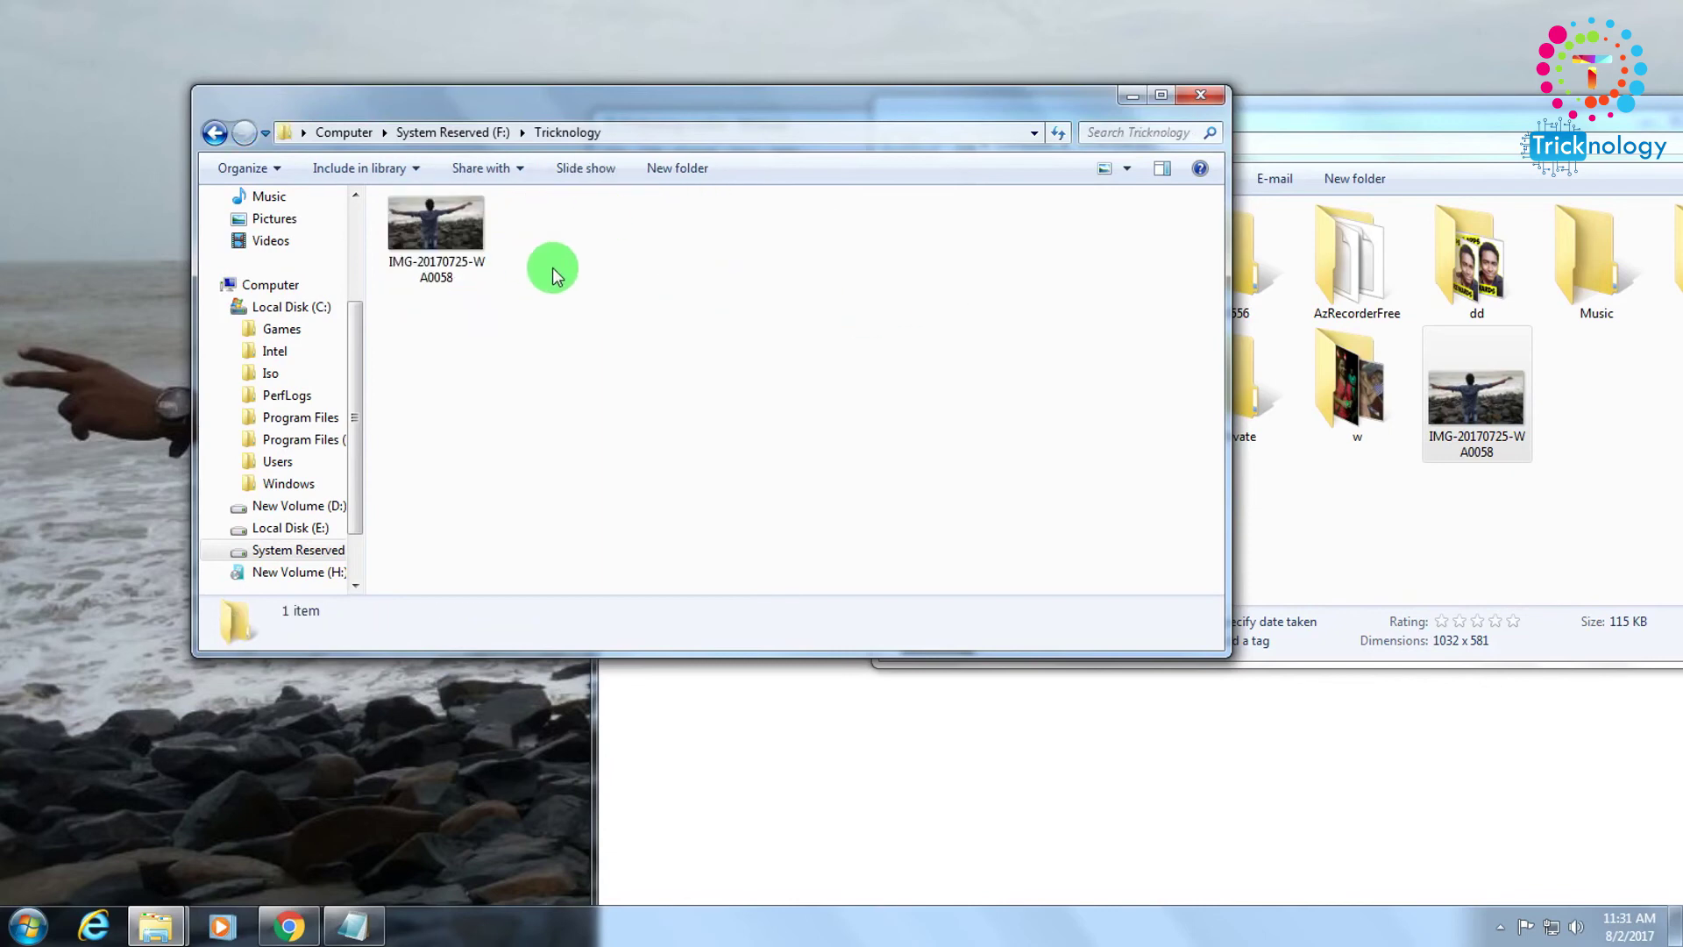
pyautogui.click(224, 137)
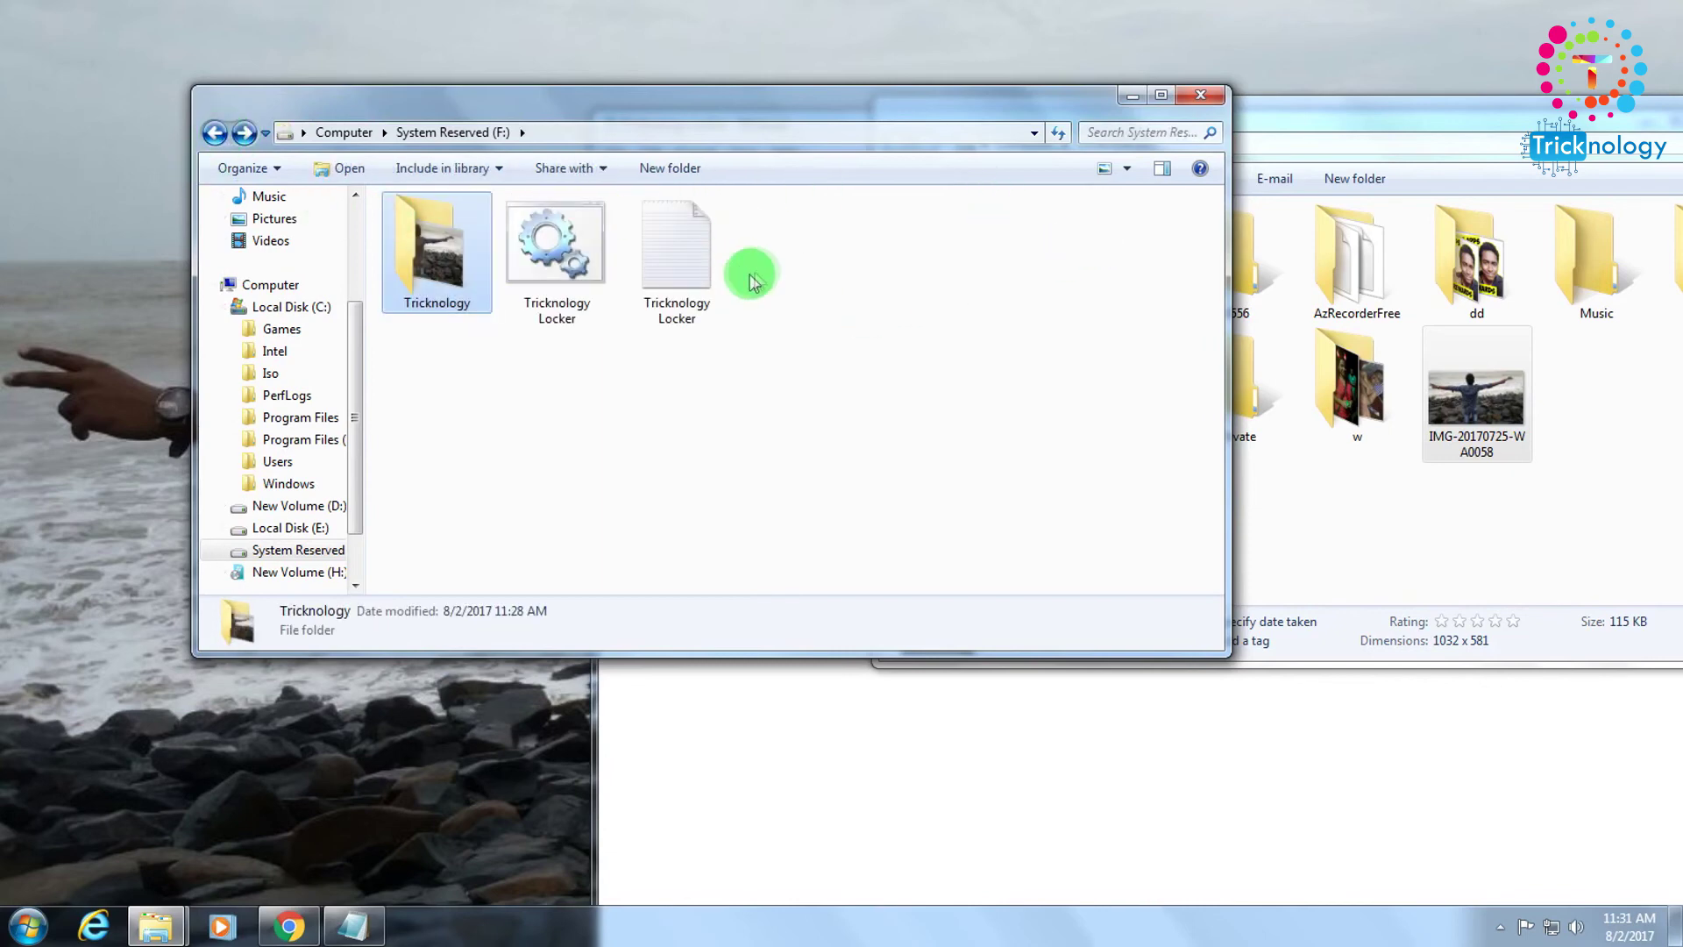
pyautogui.doubleClick(438, 249)
pyautogui.click(210, 136)
pyautogui.click(442, 259)
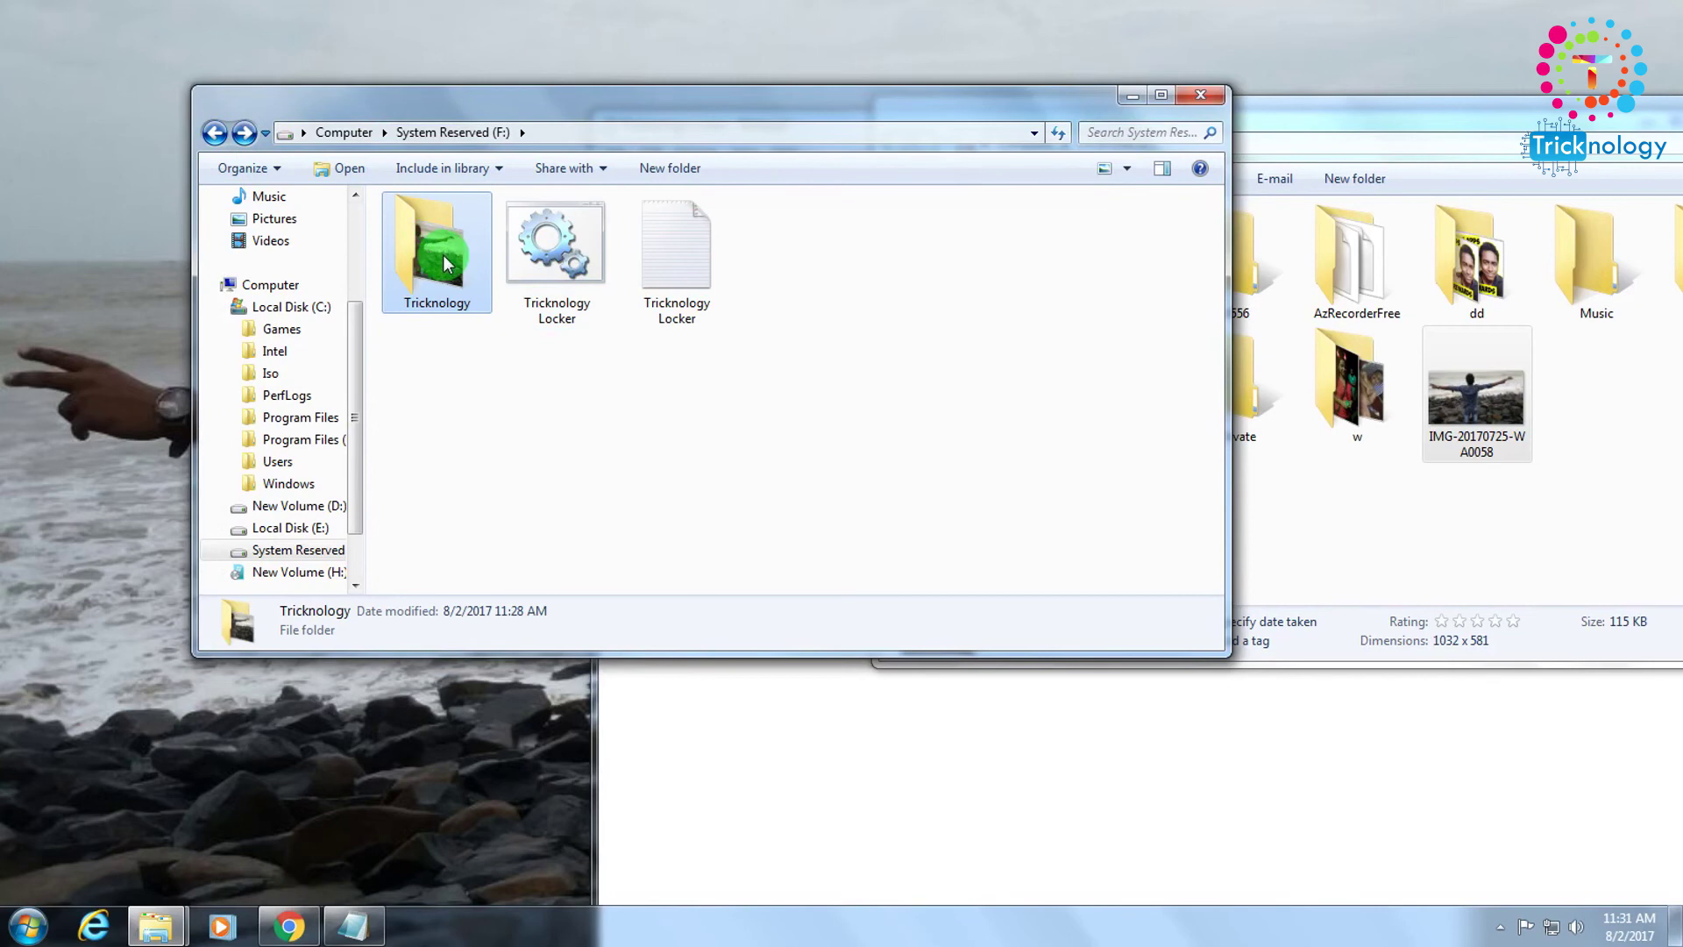
pyautogui.doubleClick(439, 250)
pyautogui.click(215, 133)
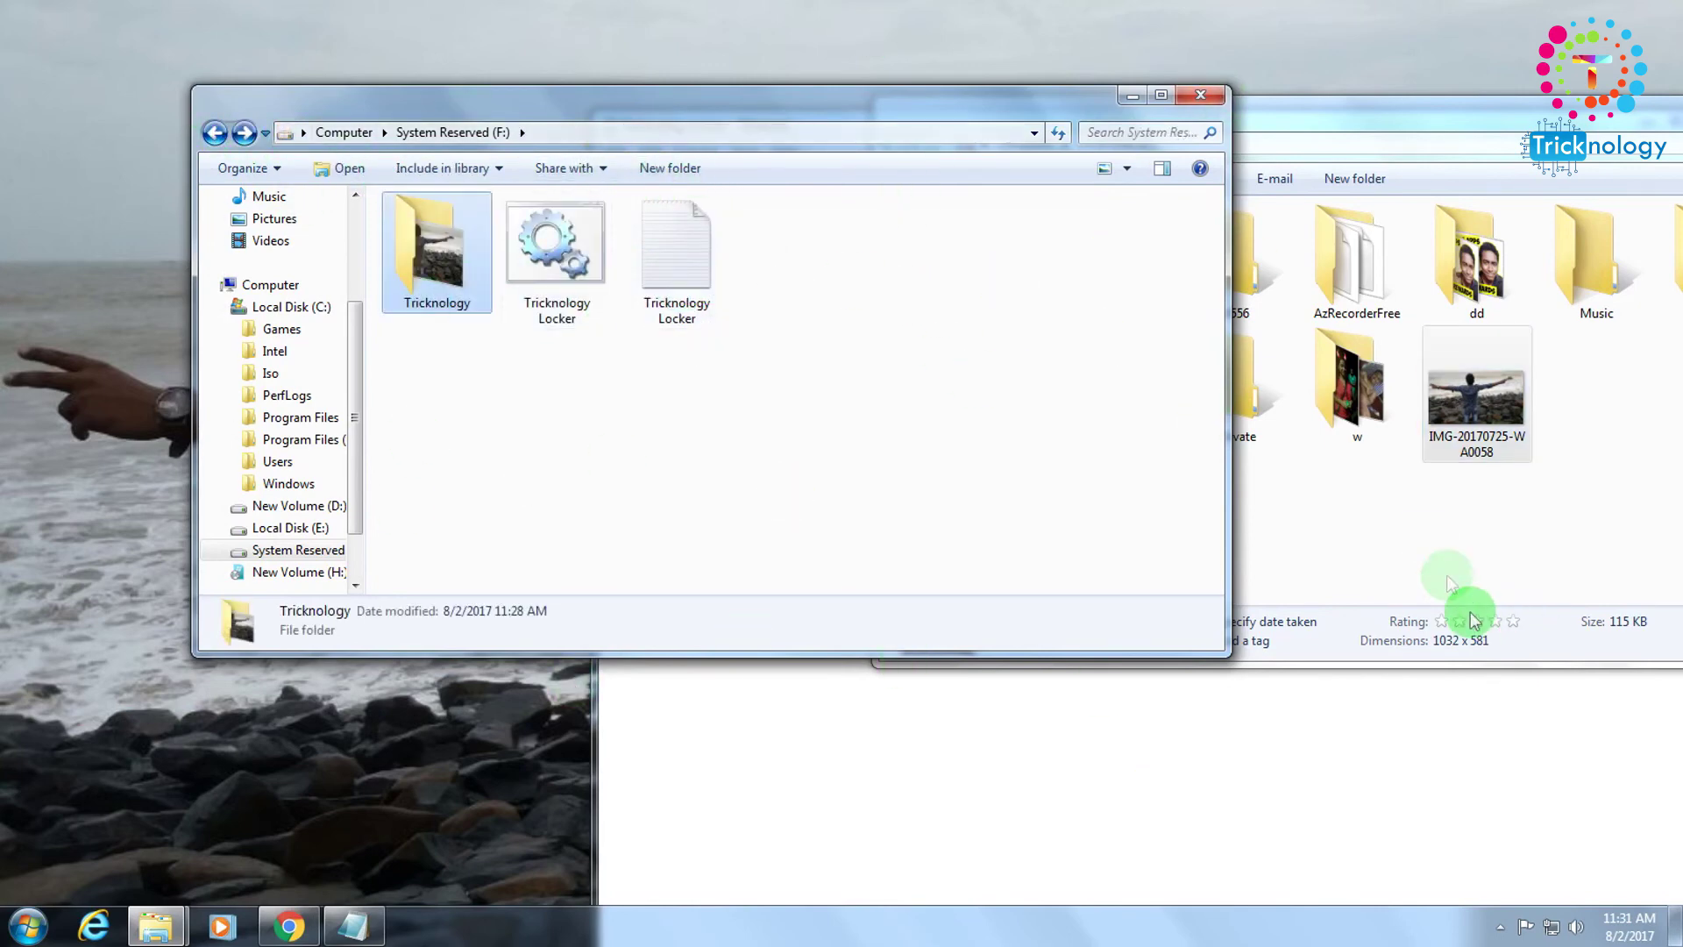
pyautogui.moveTo(824, 109); pyautogui.dragTo(794, 192)
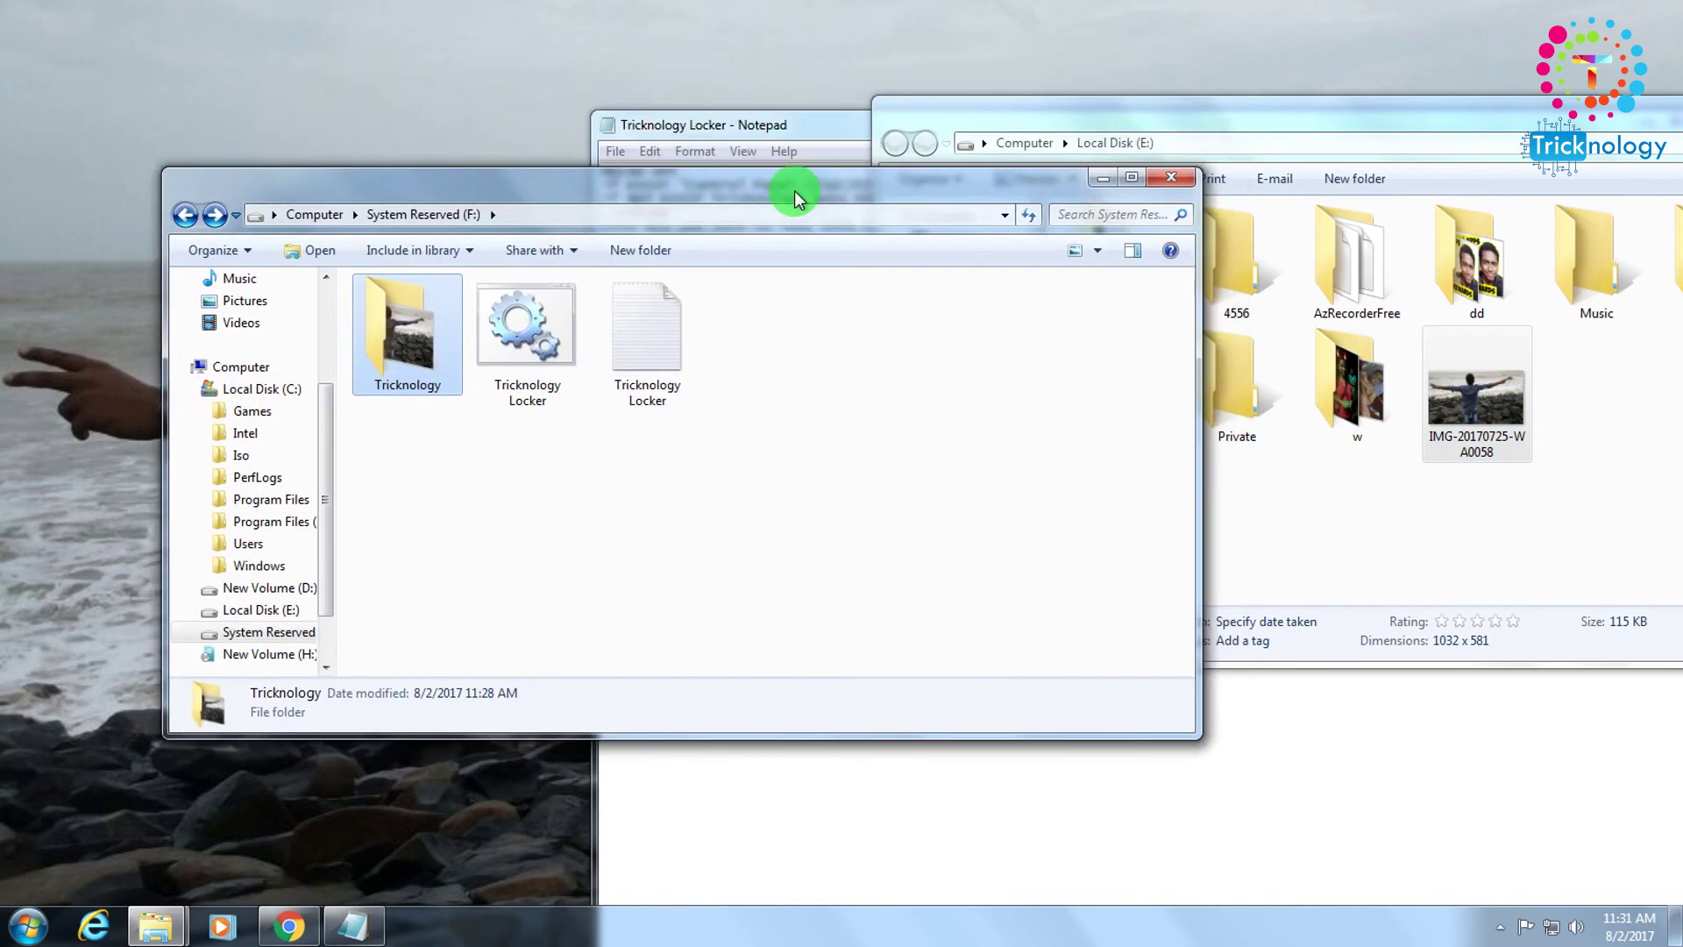